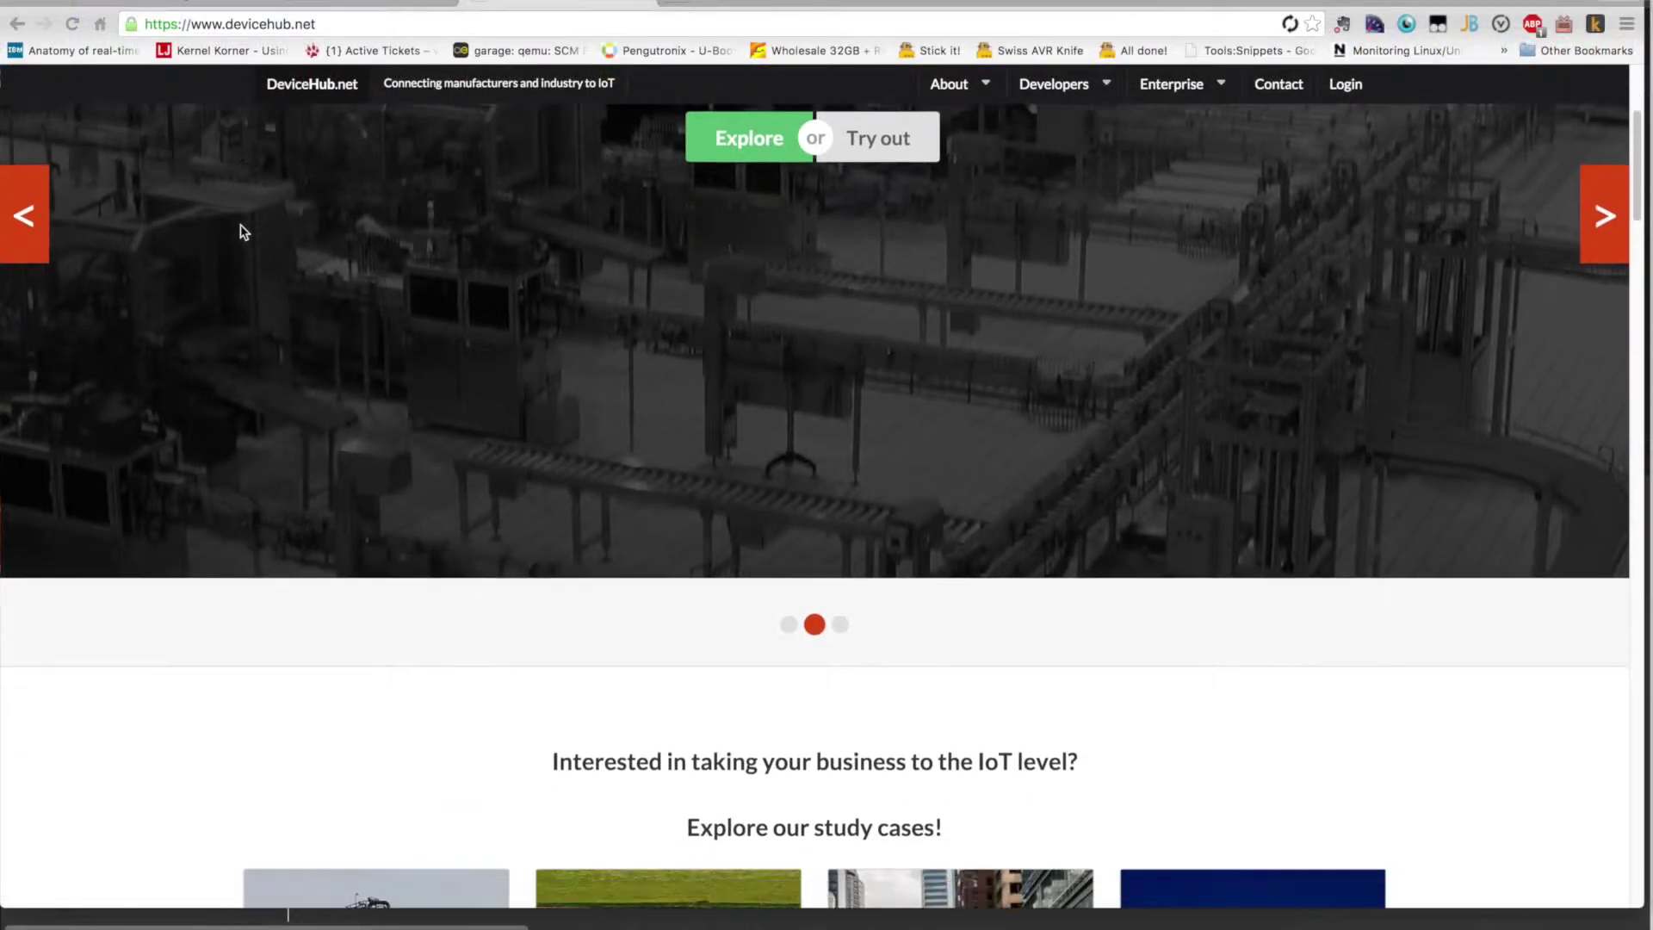
Step: Scroll through the FRDM-K64F page's Overview, block diagram and Features sections
{"action": "scroll", "coordinate": [240, 226], "scroll_direction": "down", "scroll_amount": 2}
{"action": "scroll", "coordinate": [243, 231], "scroll_direction": "down", "scroll_amount": 5}
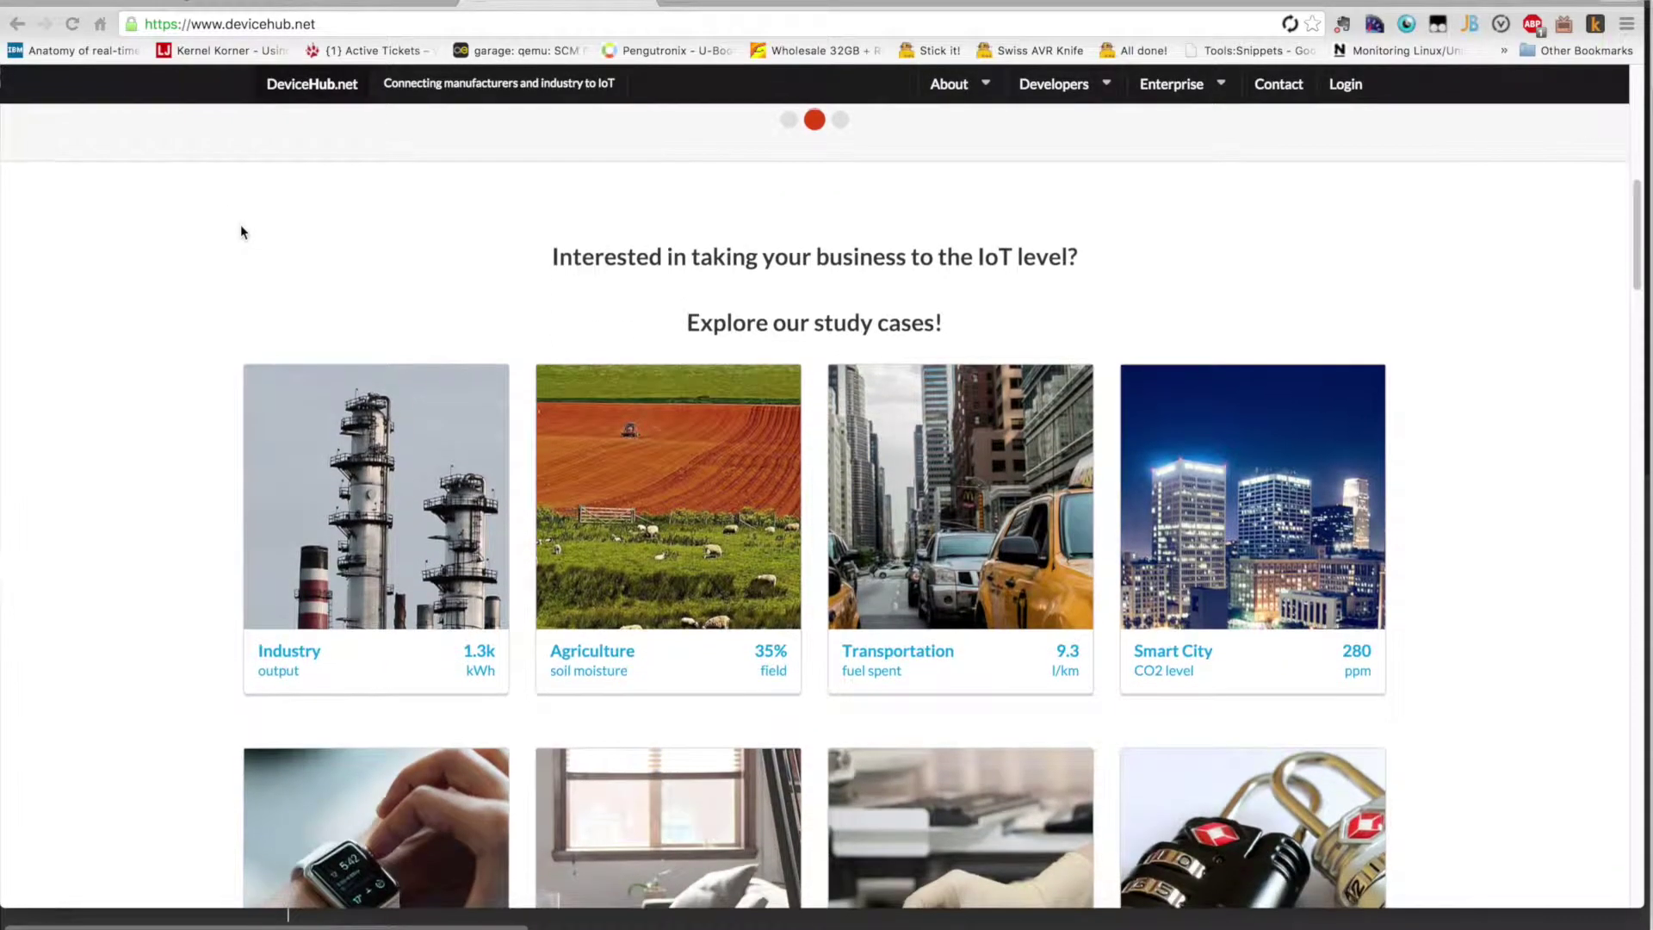
{"action": "scroll", "coordinate": [241, 231], "scroll_direction": "down", "scroll_amount": 4}
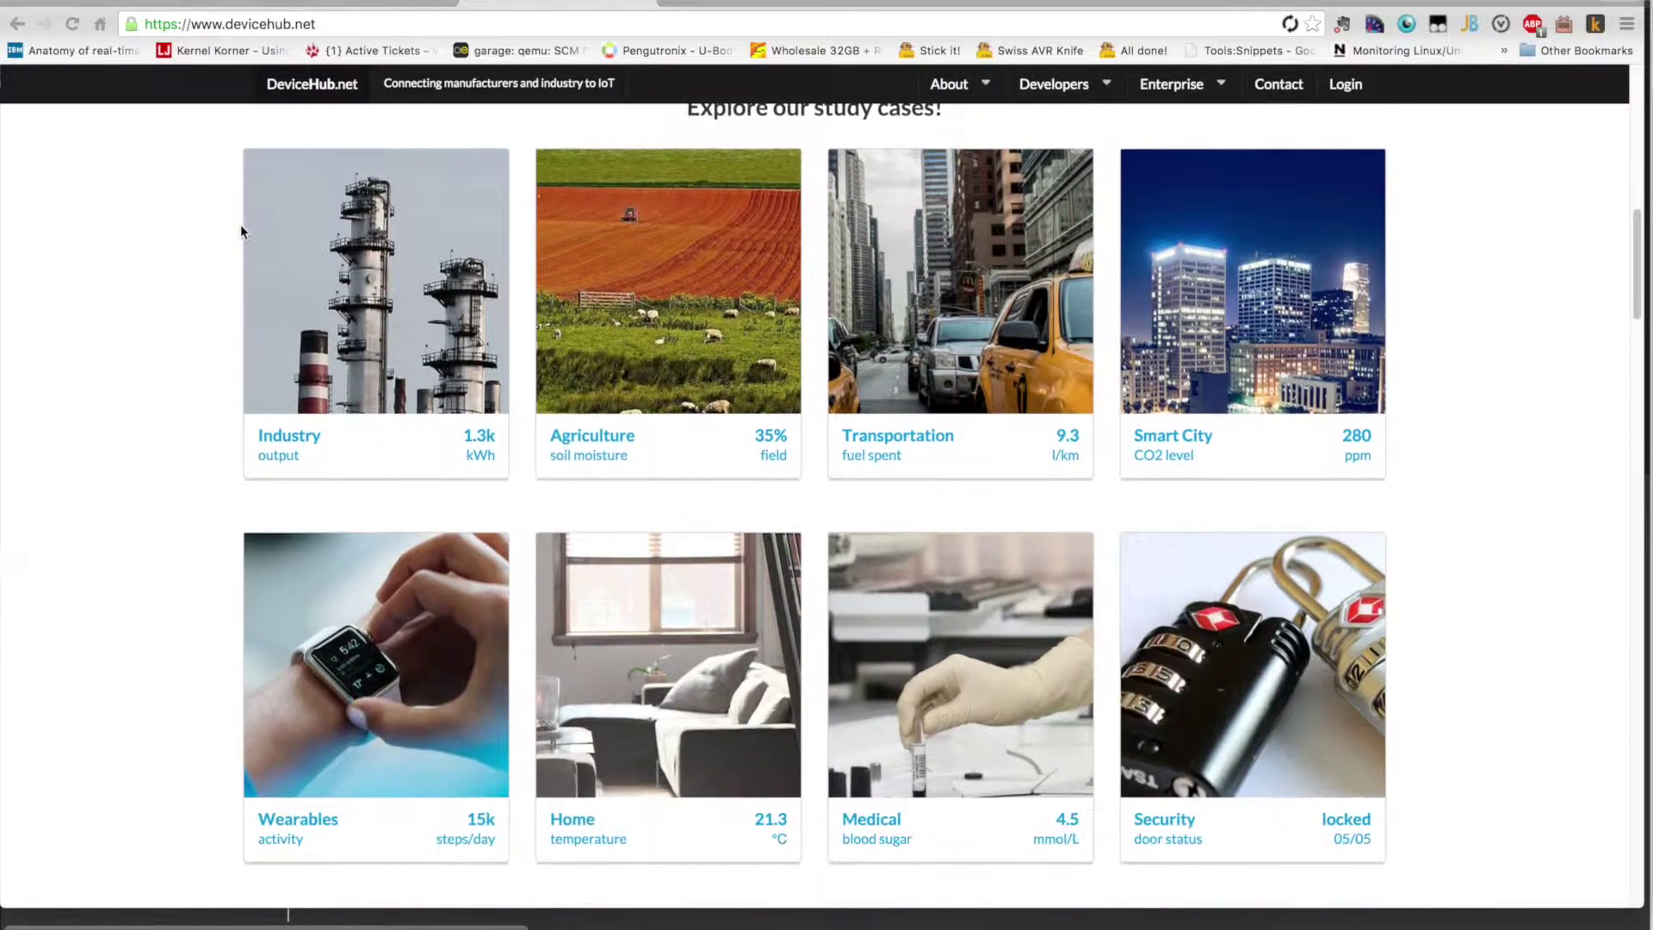
{"action": "scroll", "coordinate": [241, 229], "scroll_direction": "down", "scroll_amount": 8}
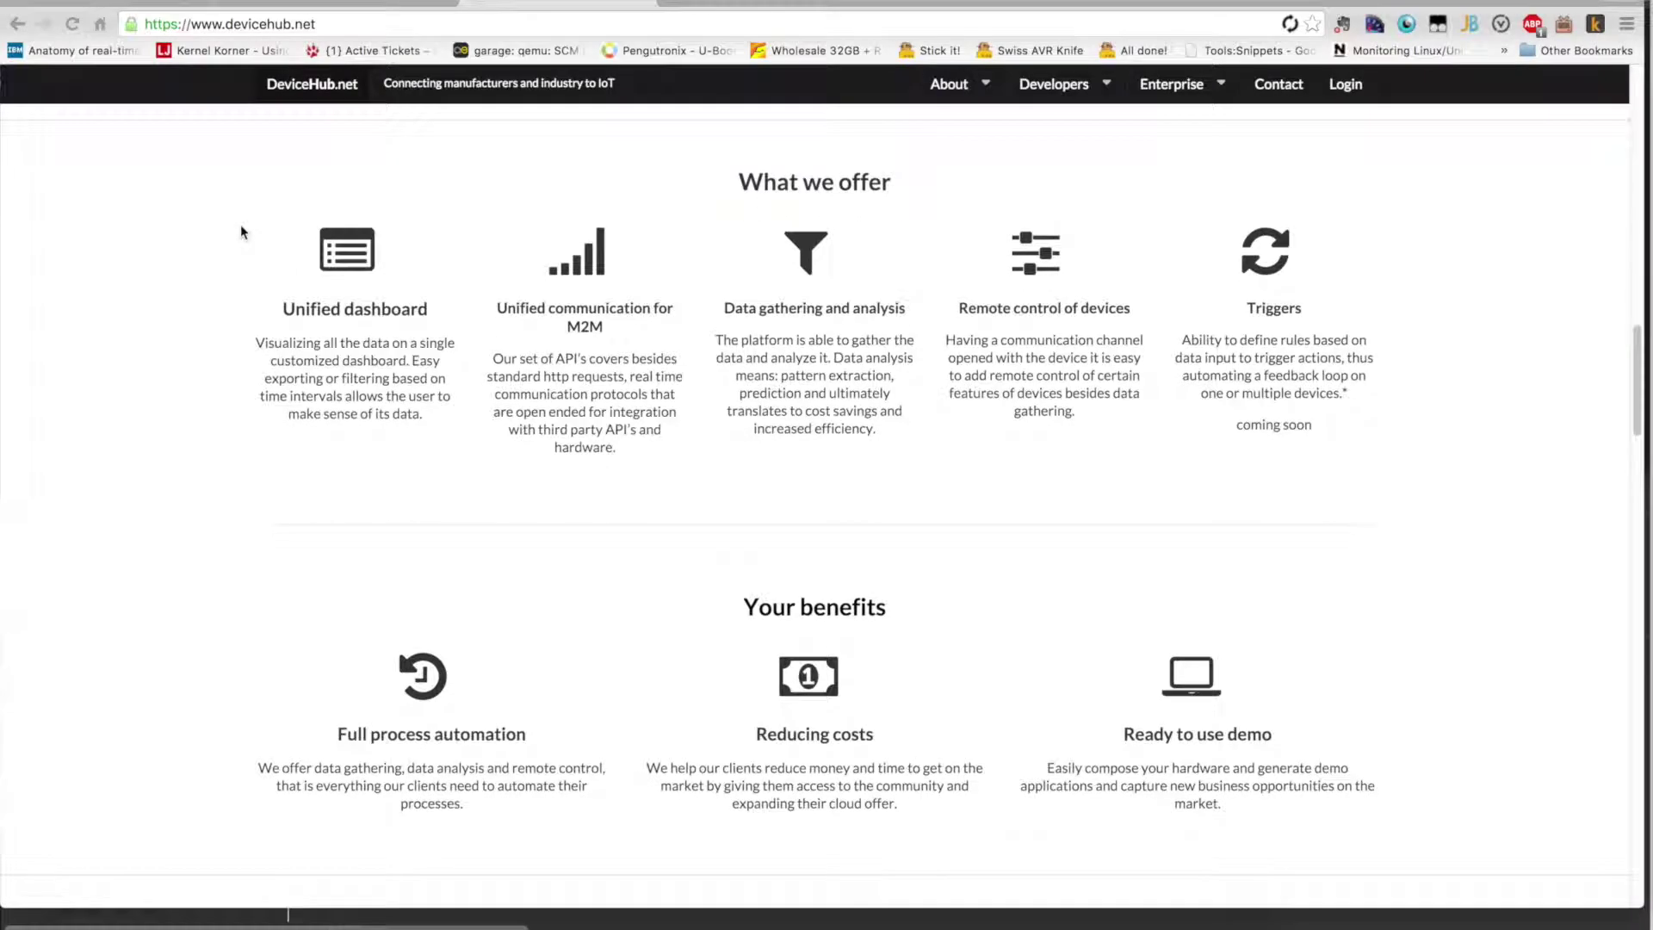
{"action": "scroll", "coordinate": [241, 231], "scroll_direction": "down", "scroll_amount": 15}
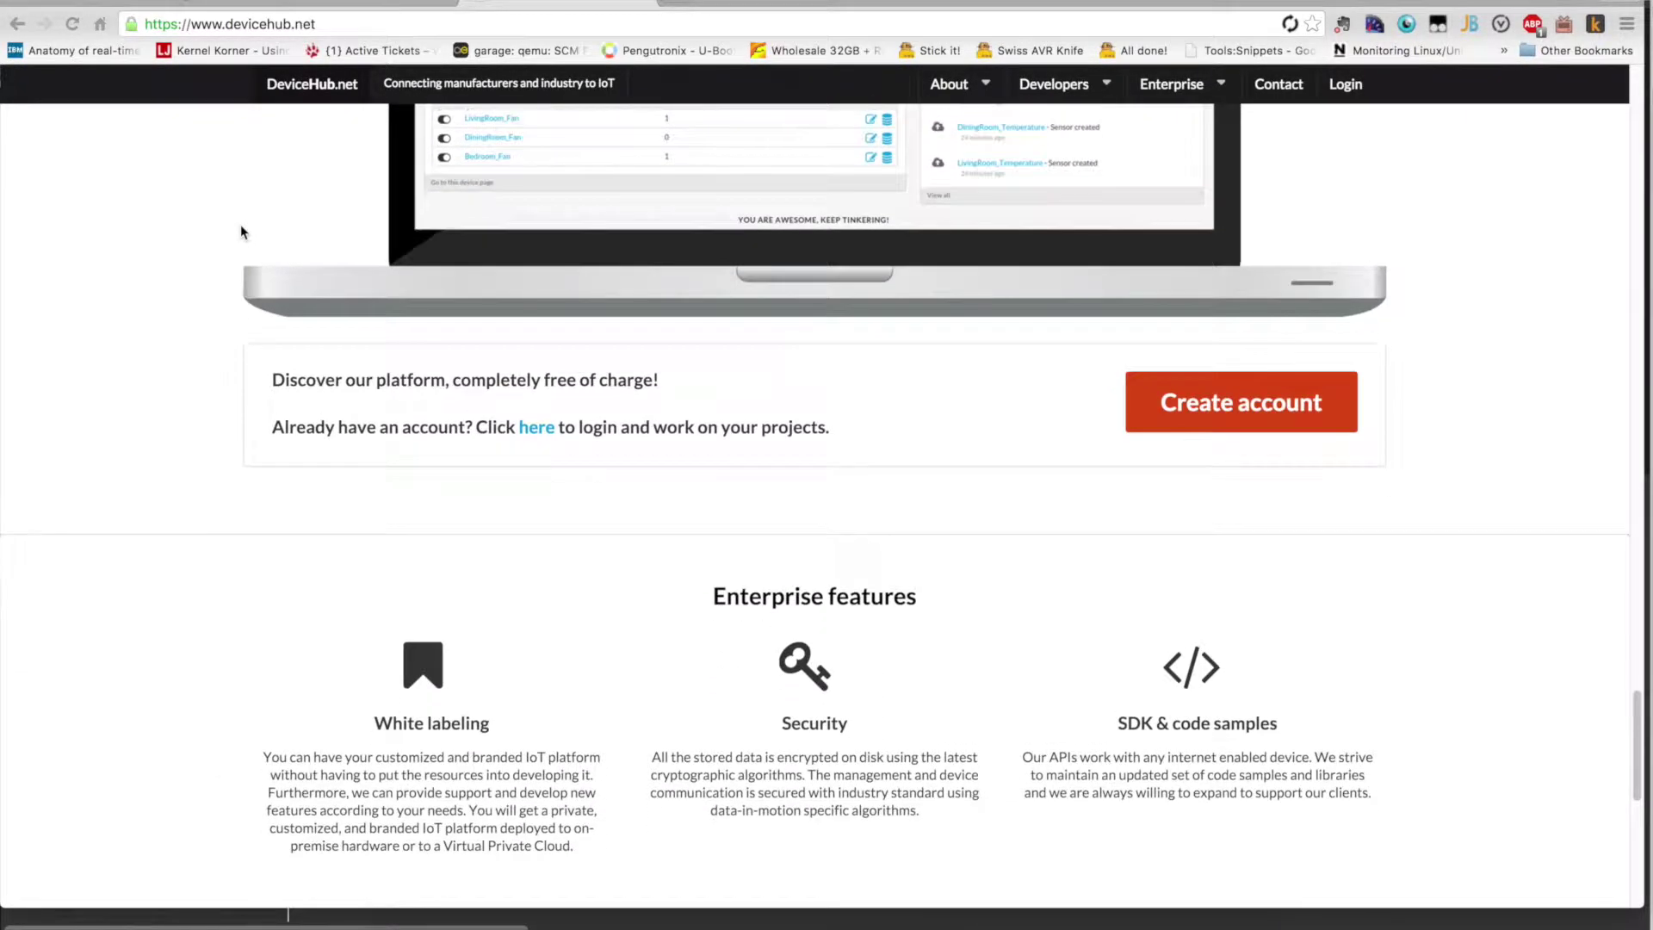
{"action": "scroll", "coordinate": [242, 231], "scroll_direction": "down", "scroll_amount": 4}
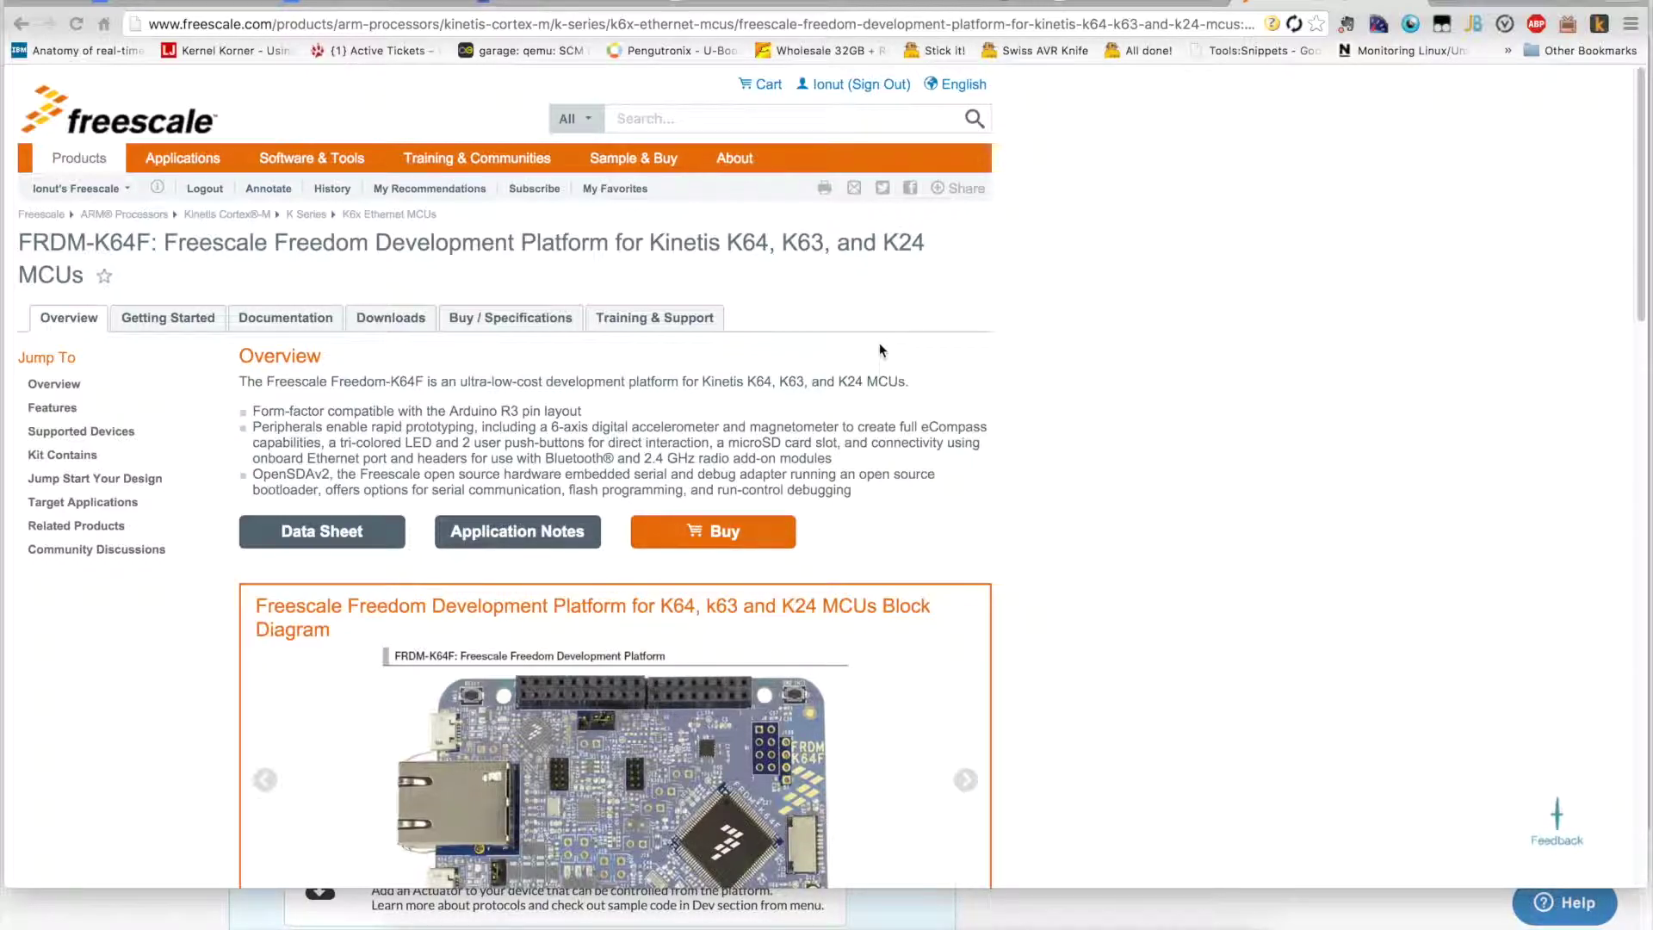
{"action": "scroll", "coordinate": [880, 348], "scroll_direction": "down", "scroll_amount": 3}
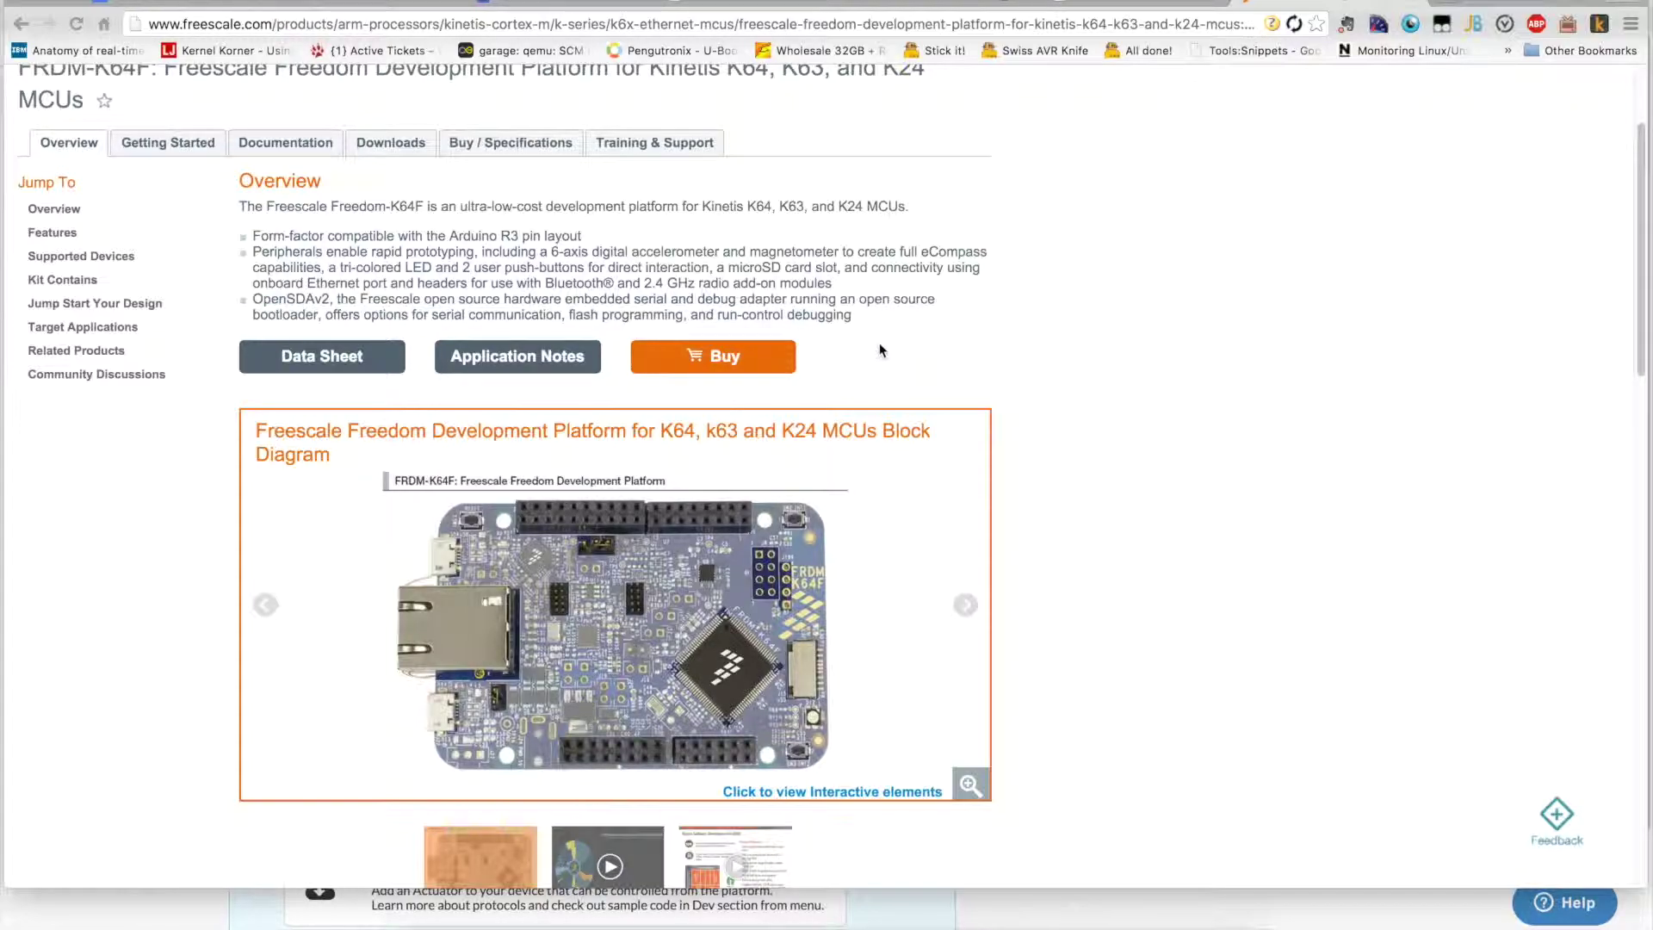
{"action": "scroll", "coordinate": [879, 344], "scroll_direction": "down", "scroll_amount": 3}
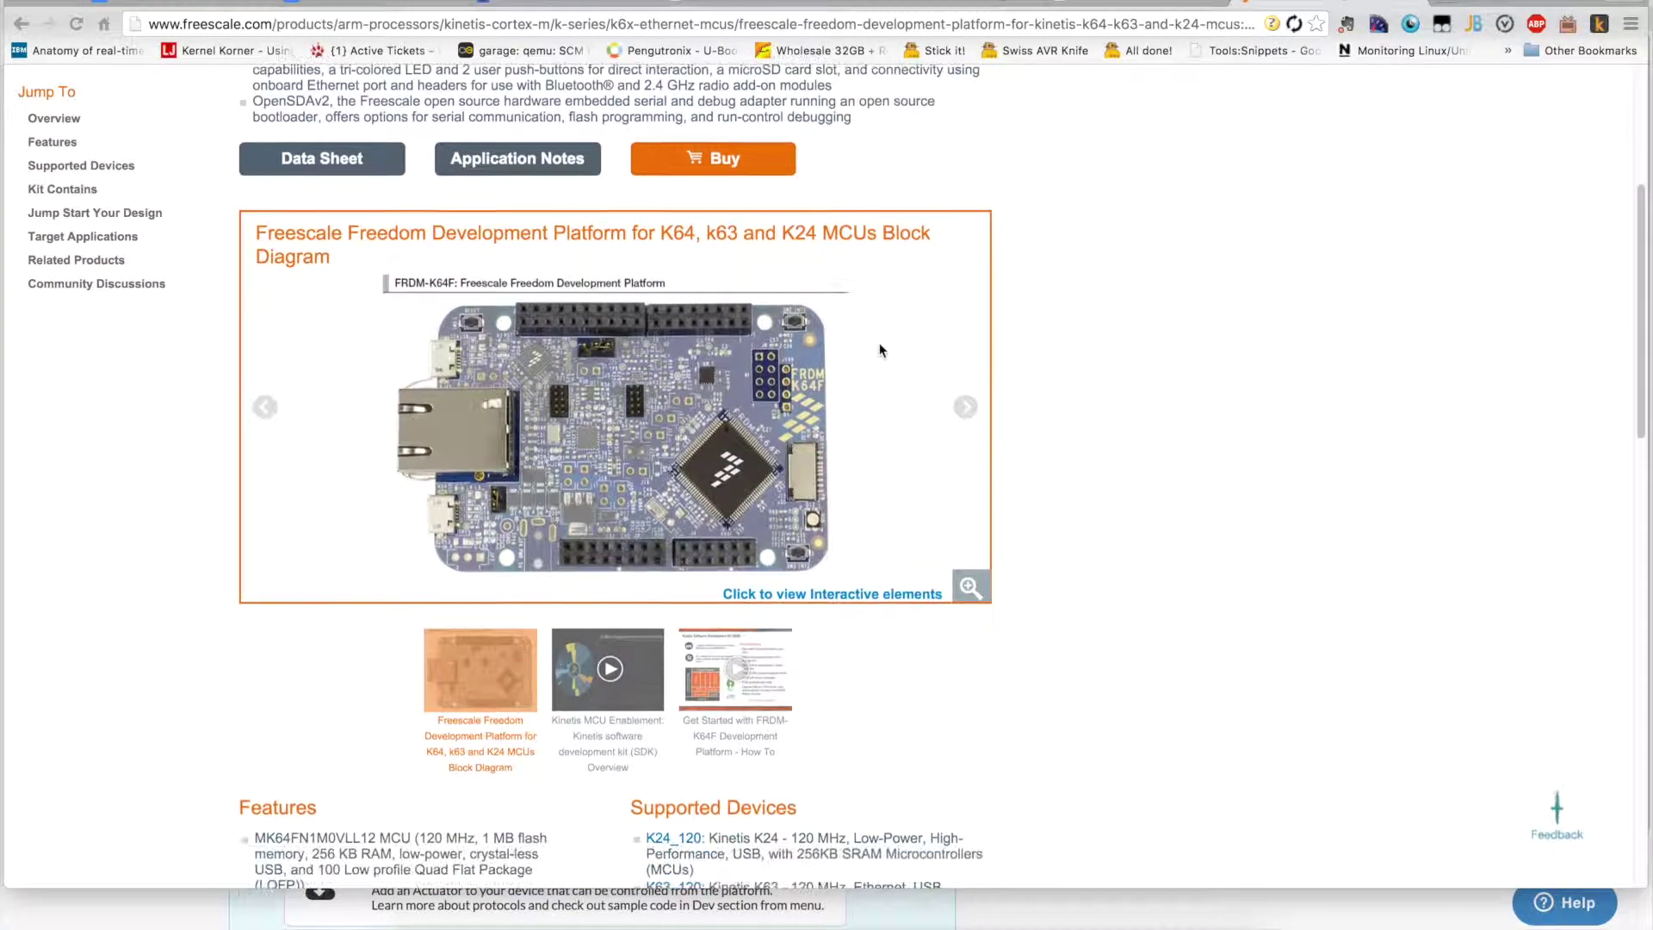
{"action": "scroll", "coordinate": [880, 343], "scroll_direction": "down", "scroll_amount": 3}
{"action": "scroll", "coordinate": [880, 343], "scroll_direction": "up", "scroll_amount": 7}
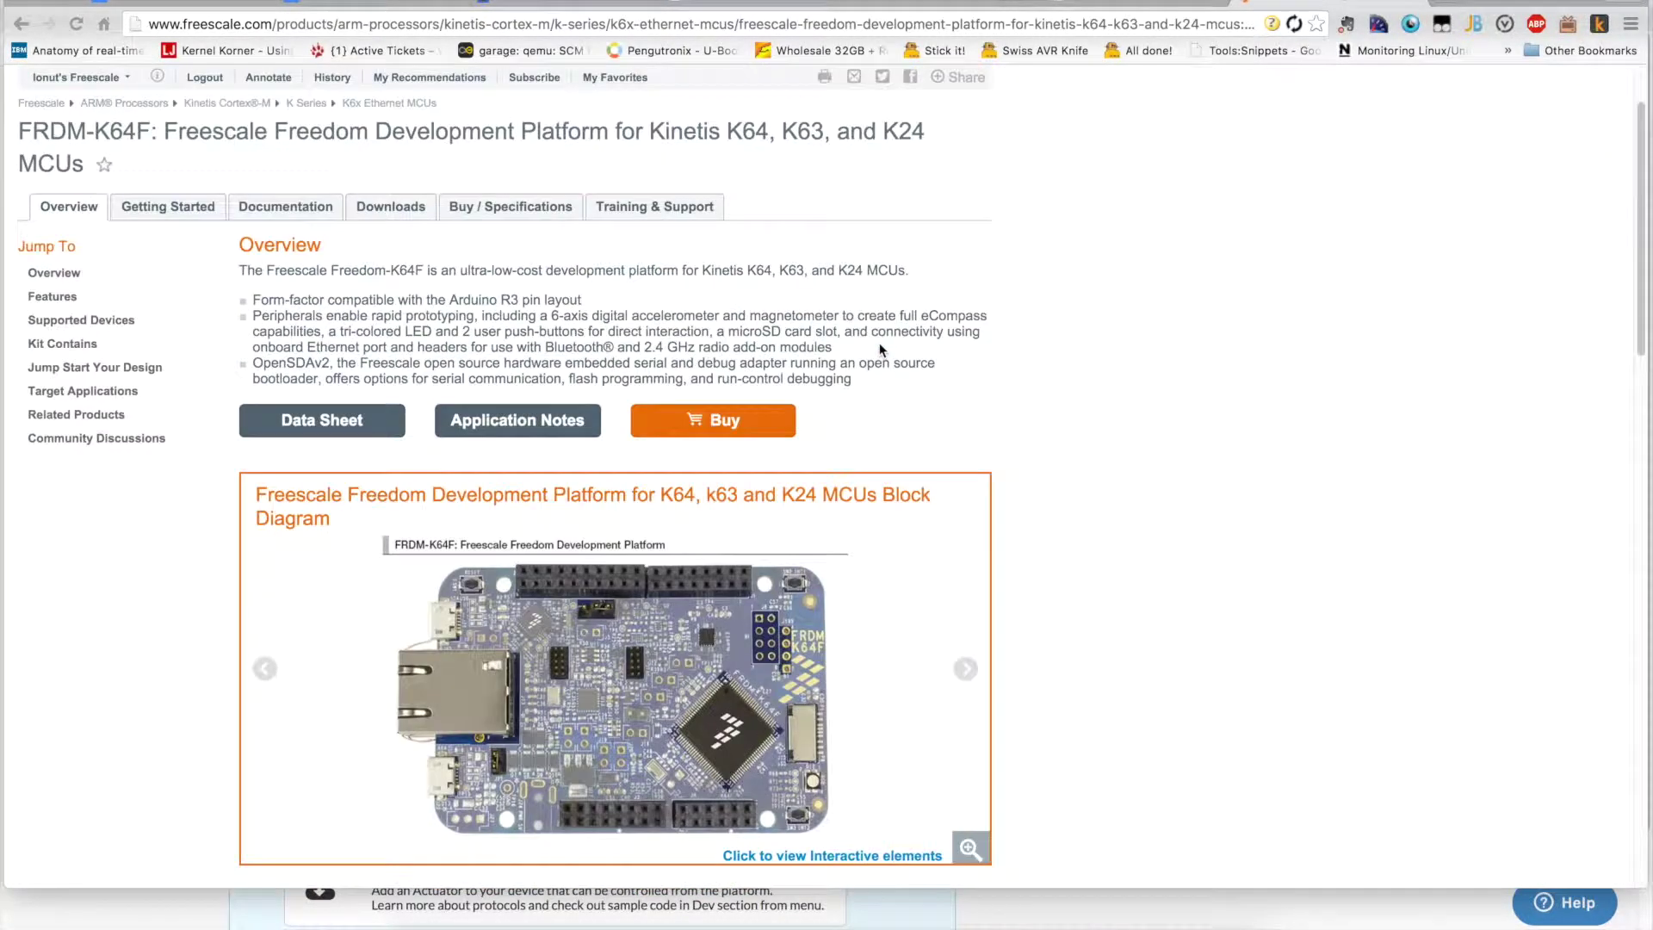
{"action": "scroll", "coordinate": [879, 345], "scroll_direction": "up", "scroll_amount": 1}
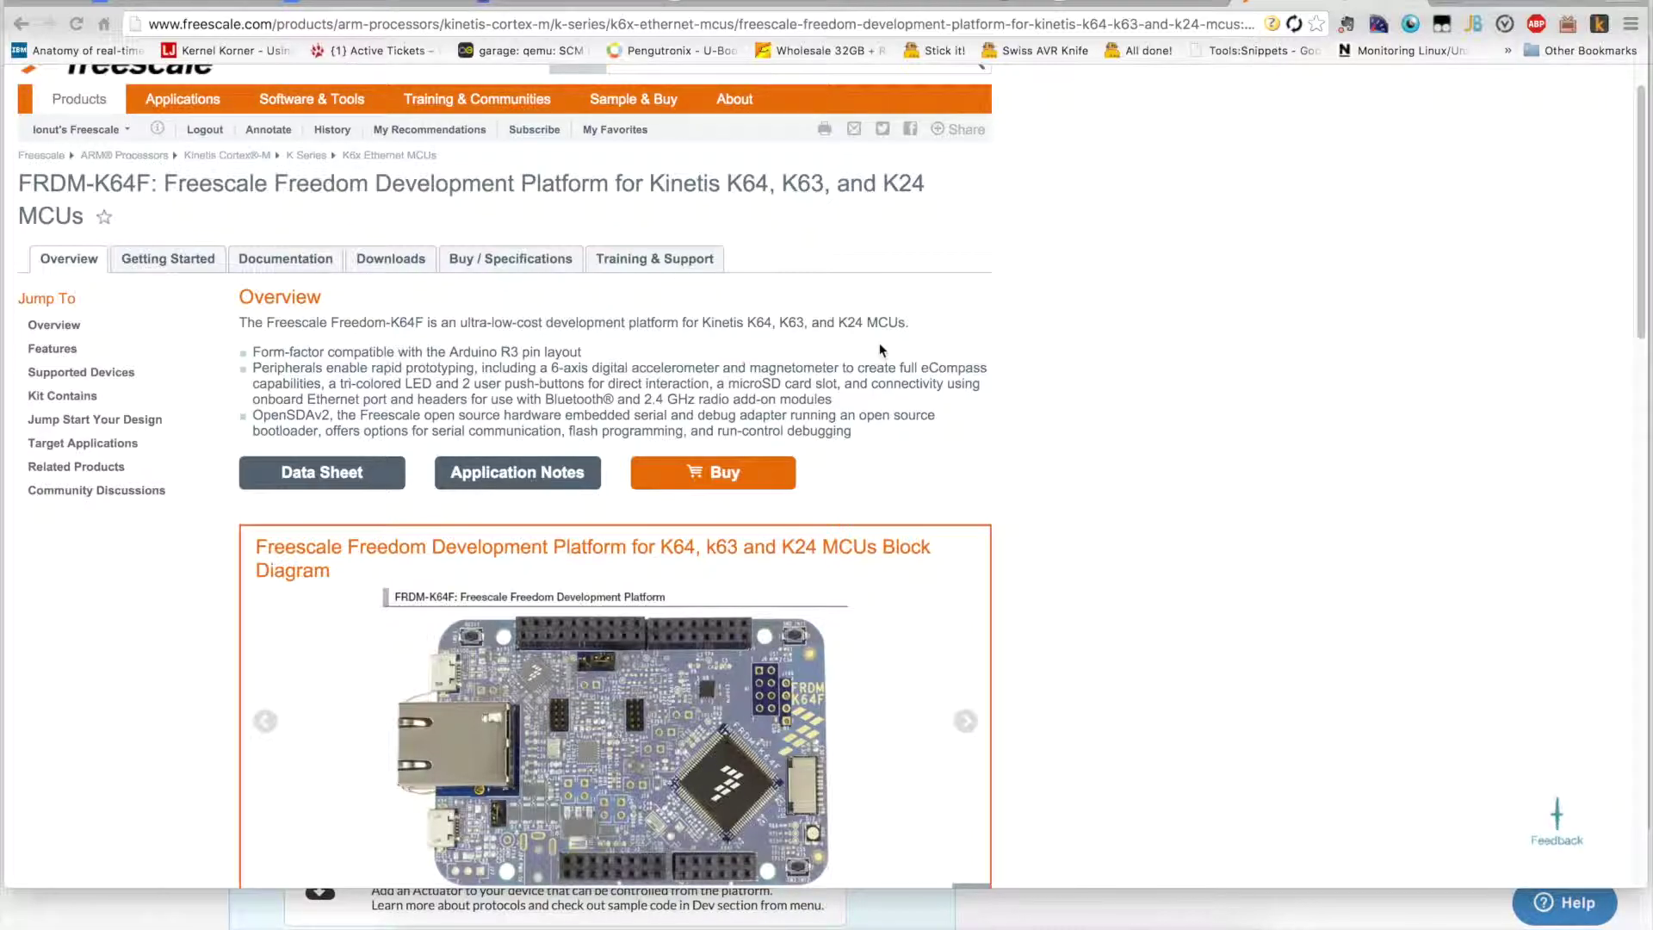
{"action": "scroll", "coordinate": [880, 348], "scroll_direction": "down", "scroll_amount": 3}
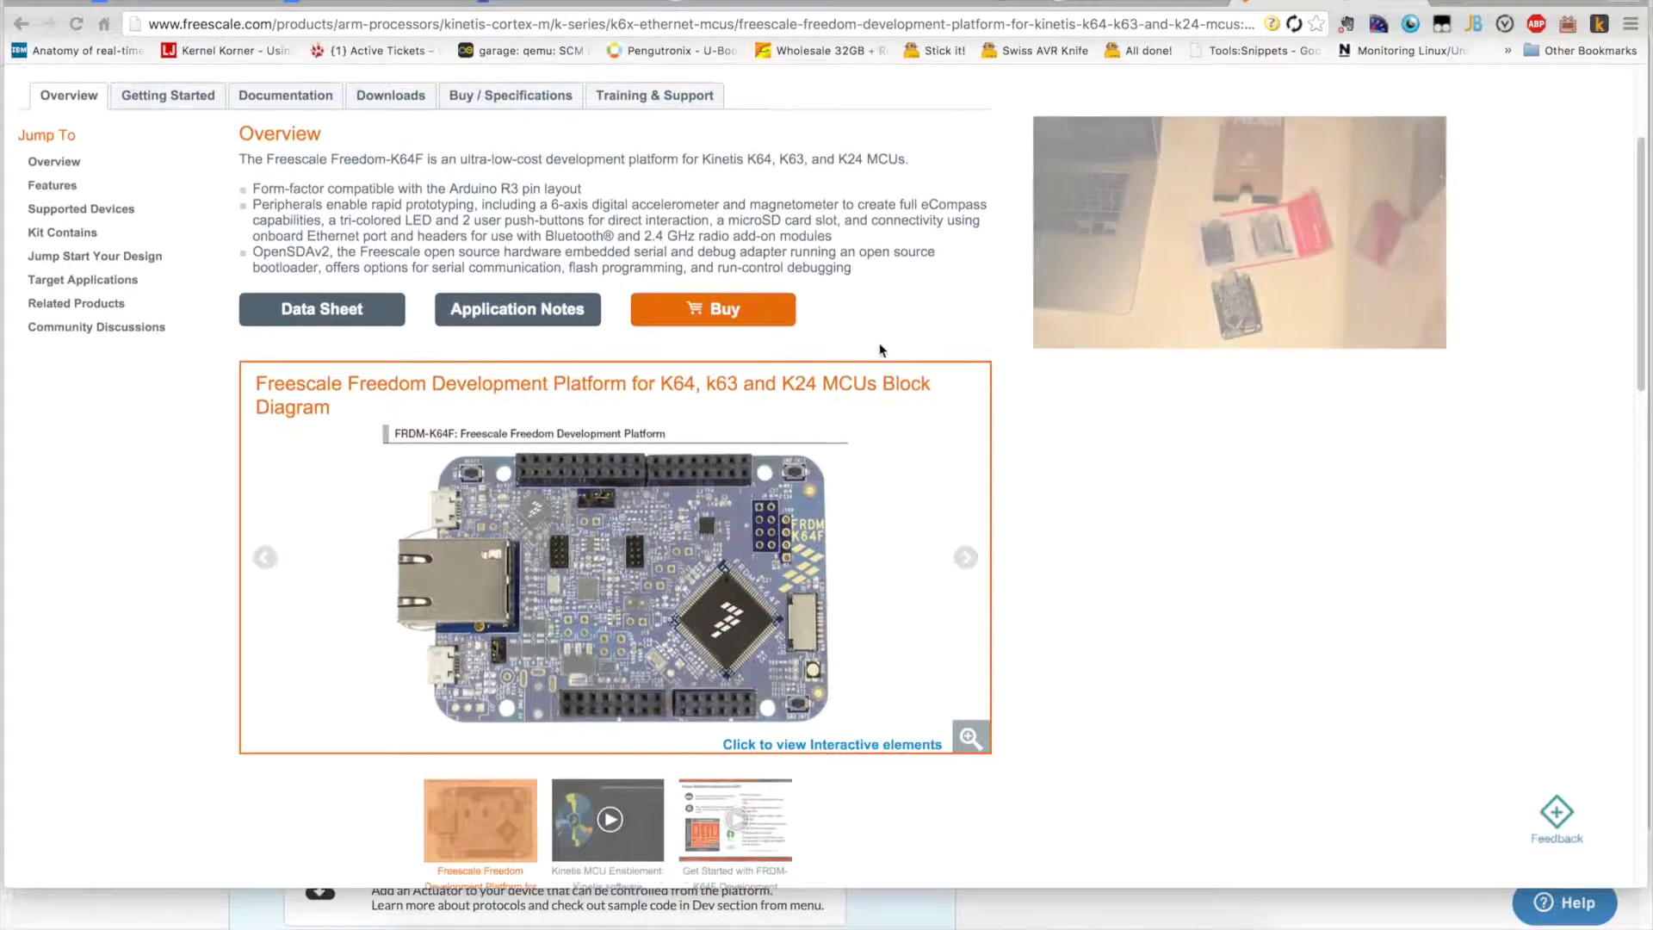
{"action": "scroll", "coordinate": [880, 347], "scroll_direction": "down", "scroll_amount": 4}
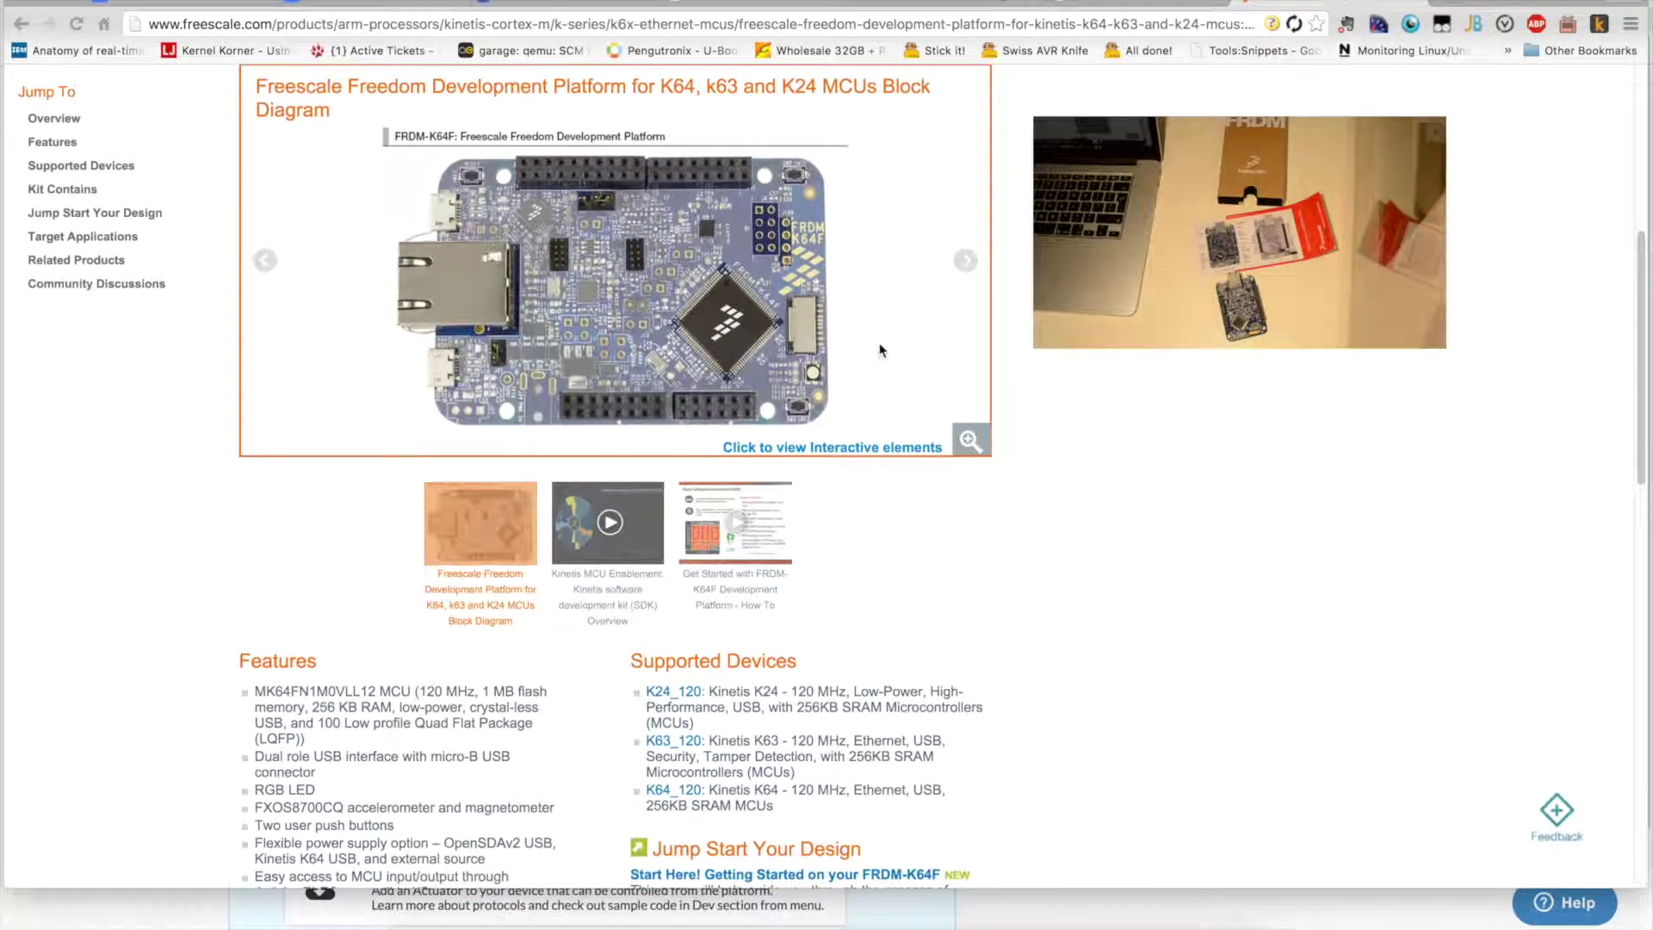
{"action": "scroll", "coordinate": [880, 348], "scroll_direction": "up", "scroll_amount": 4}
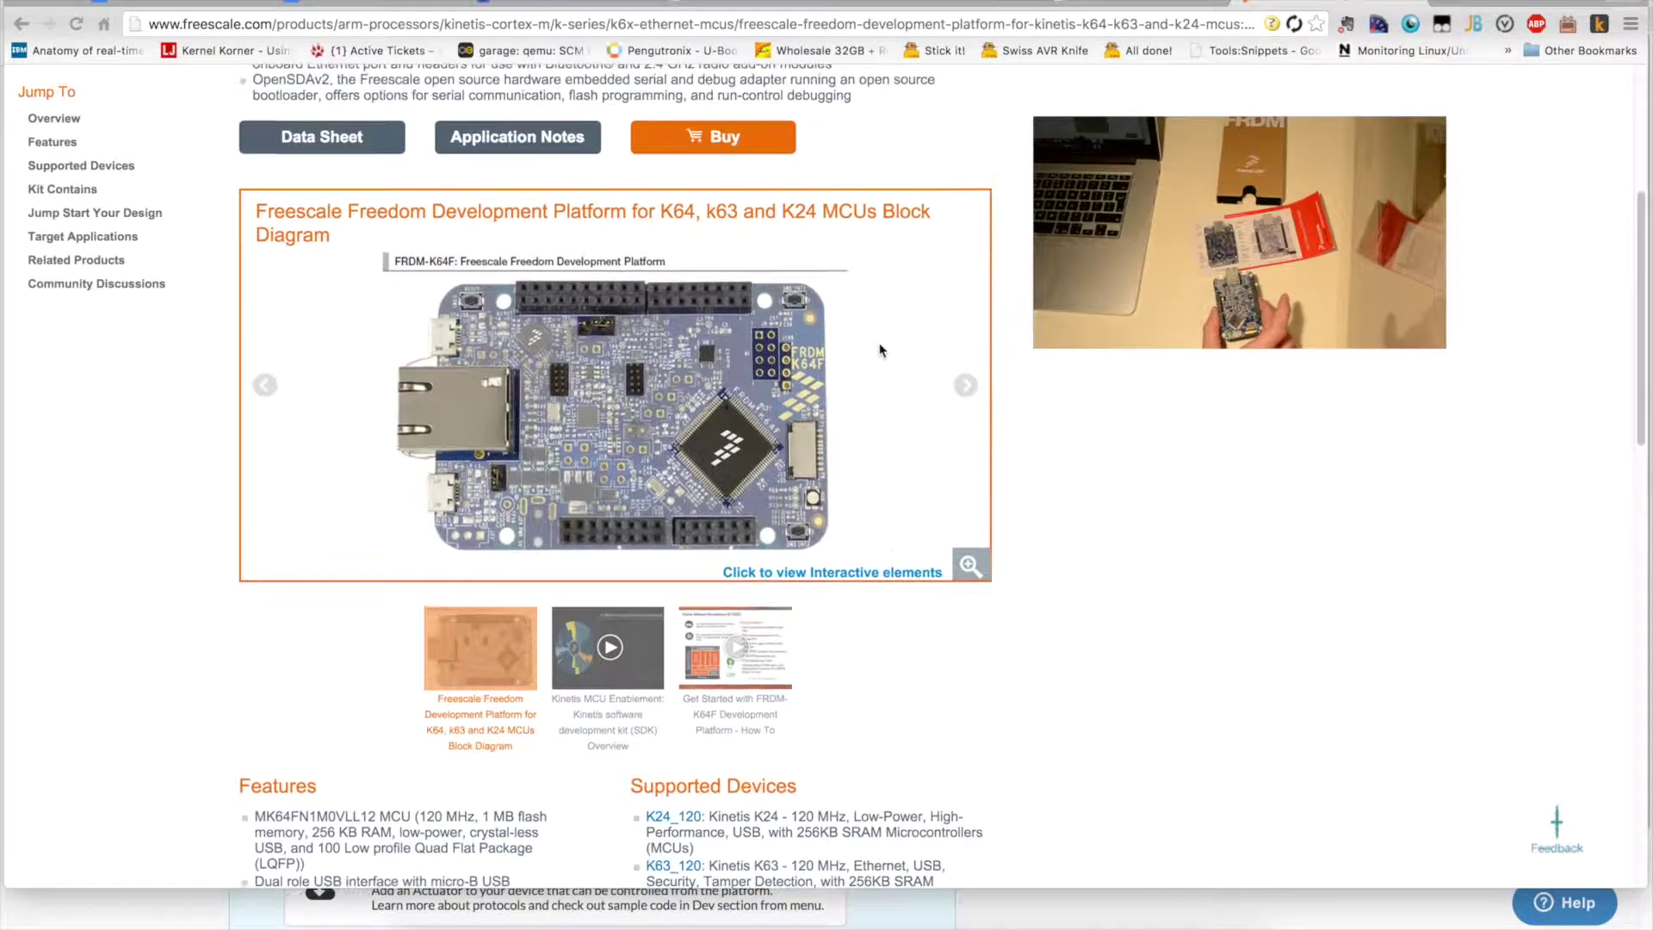
{"action": "scroll", "coordinate": [880, 350], "scroll_direction": "down", "scroll_amount": 7}
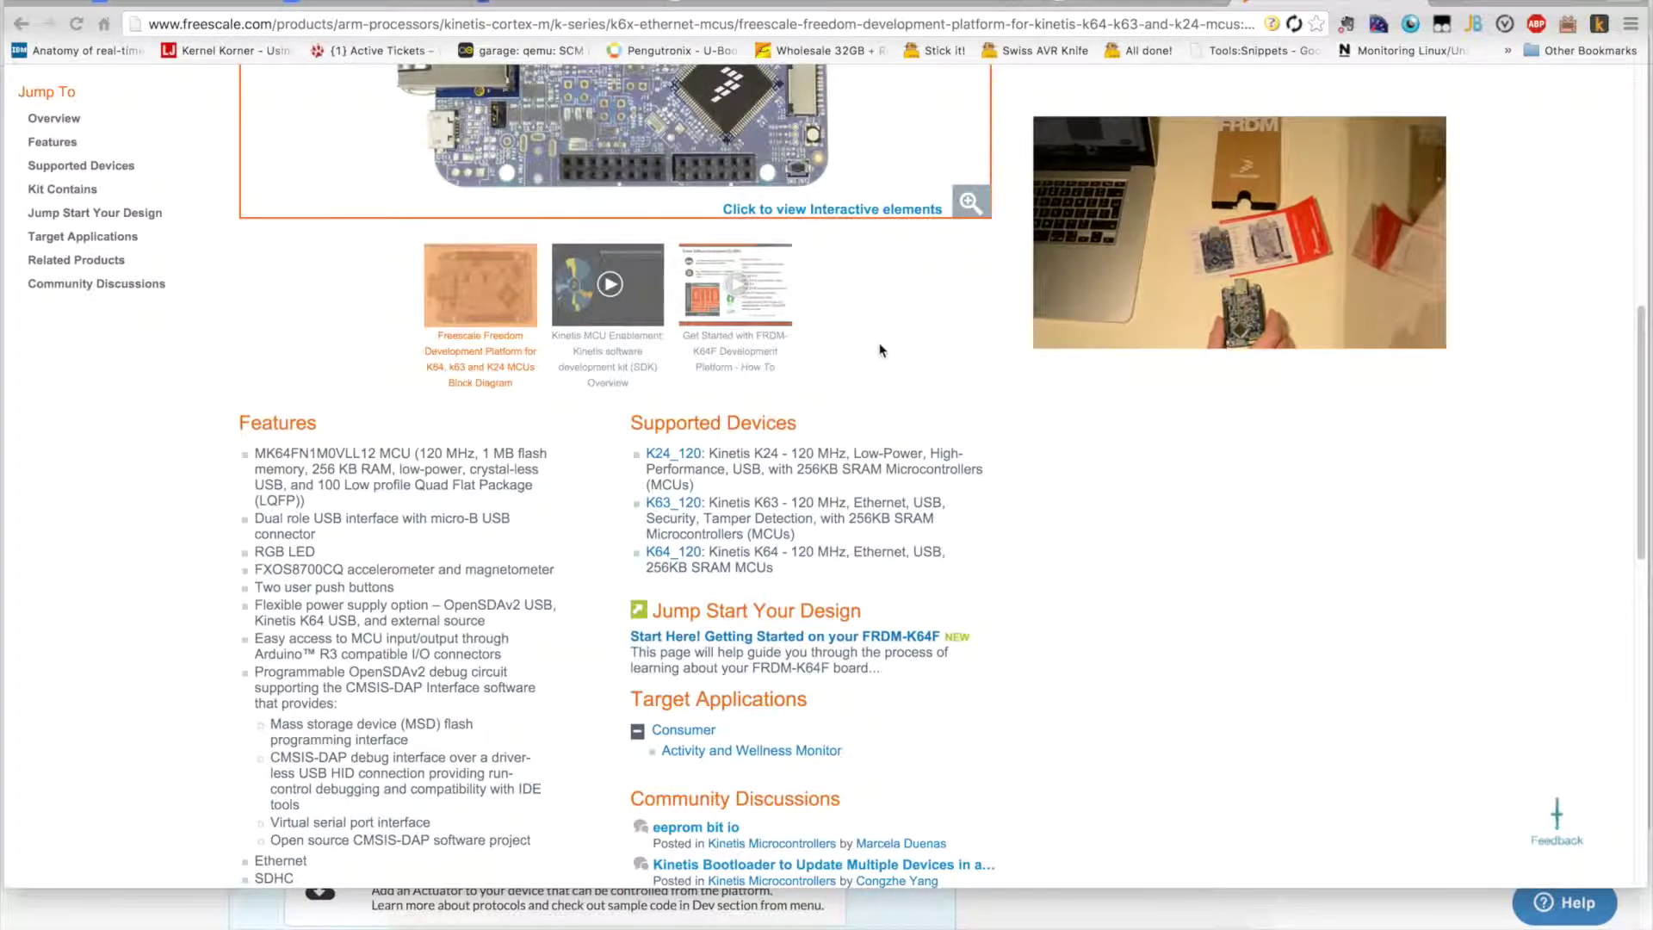
{"action": "scroll", "coordinate": [880, 350], "scroll_direction": "down", "scroll_amount": 2}
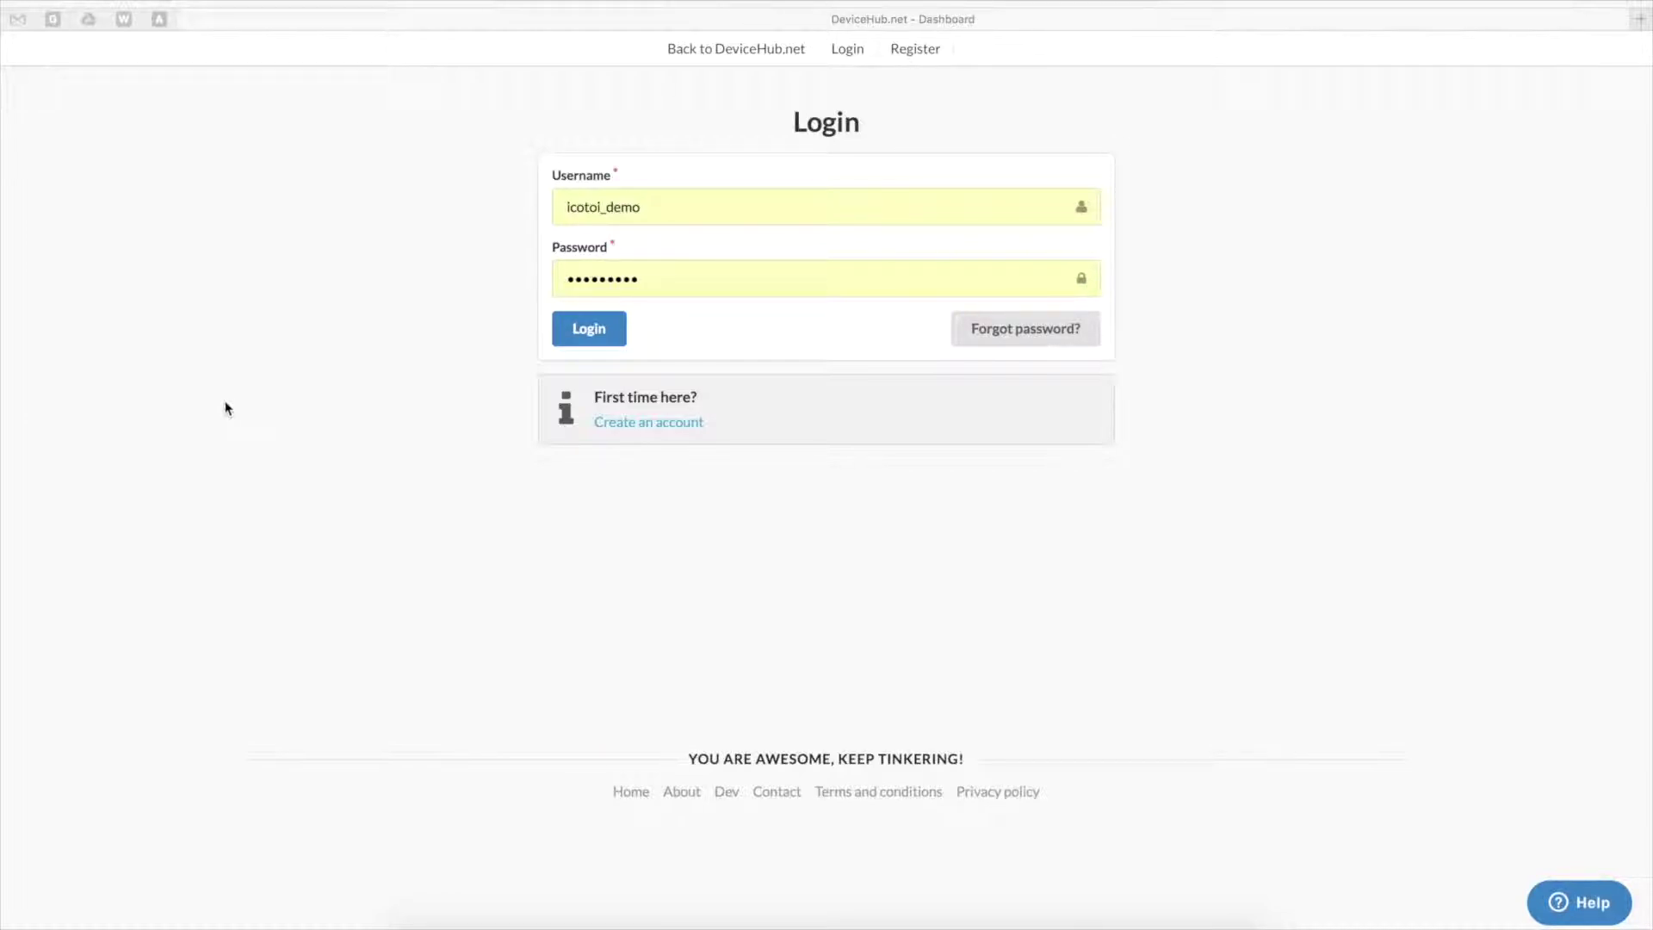
Step: Log in to DeviceHub.net and choose Add new project from the Projects menu
{"action": "left_click", "coordinate": [608, 332]}
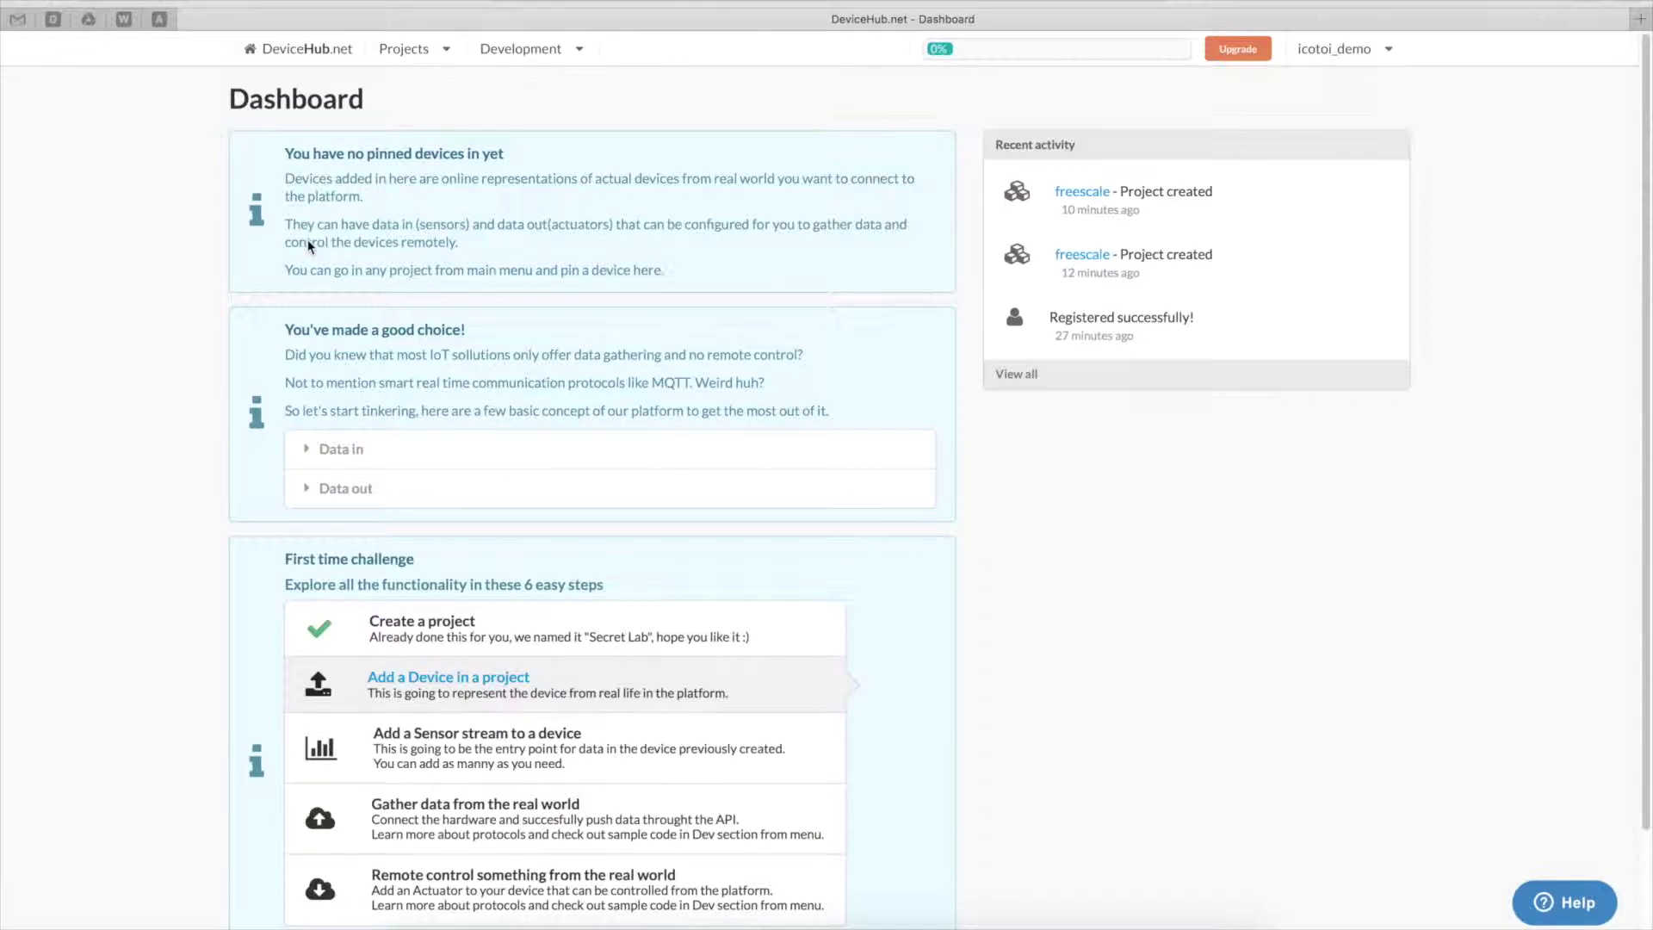
{"action": "left_click", "coordinate": [437, 59]}
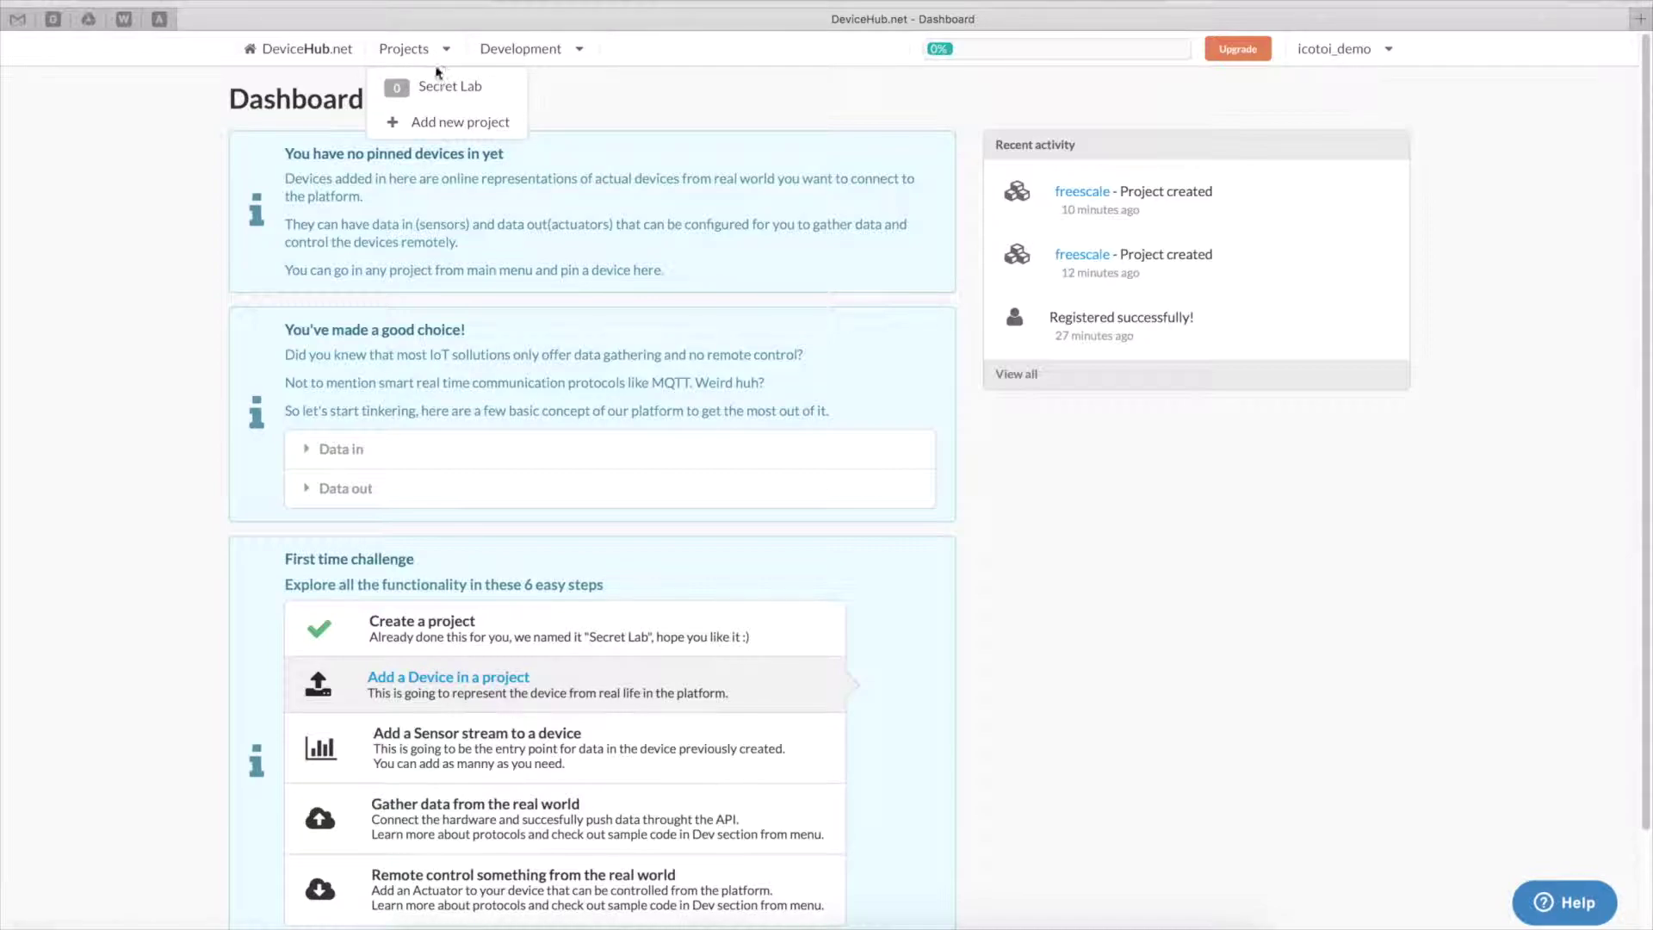
{"action": "left_click", "coordinate": [439, 122]}
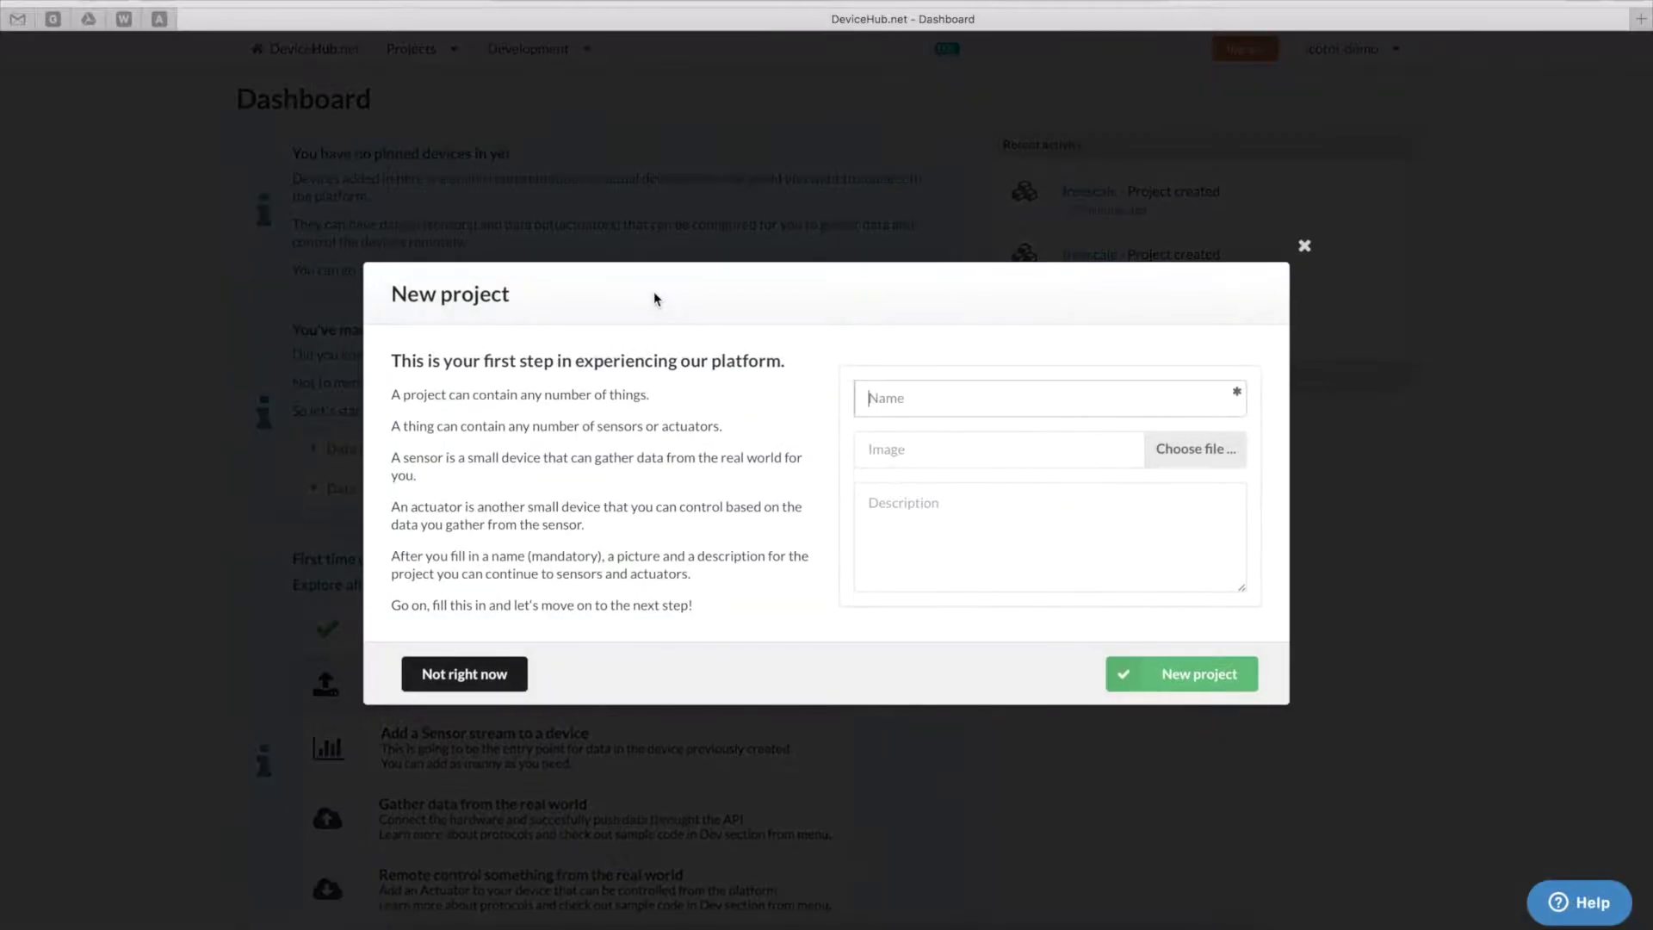
Step: Create the 'freescale' project and highlight its project ID and API key
{"action": "type", "text": "freescale"}
{"action": "left_click", "coordinate": [1178, 681]}
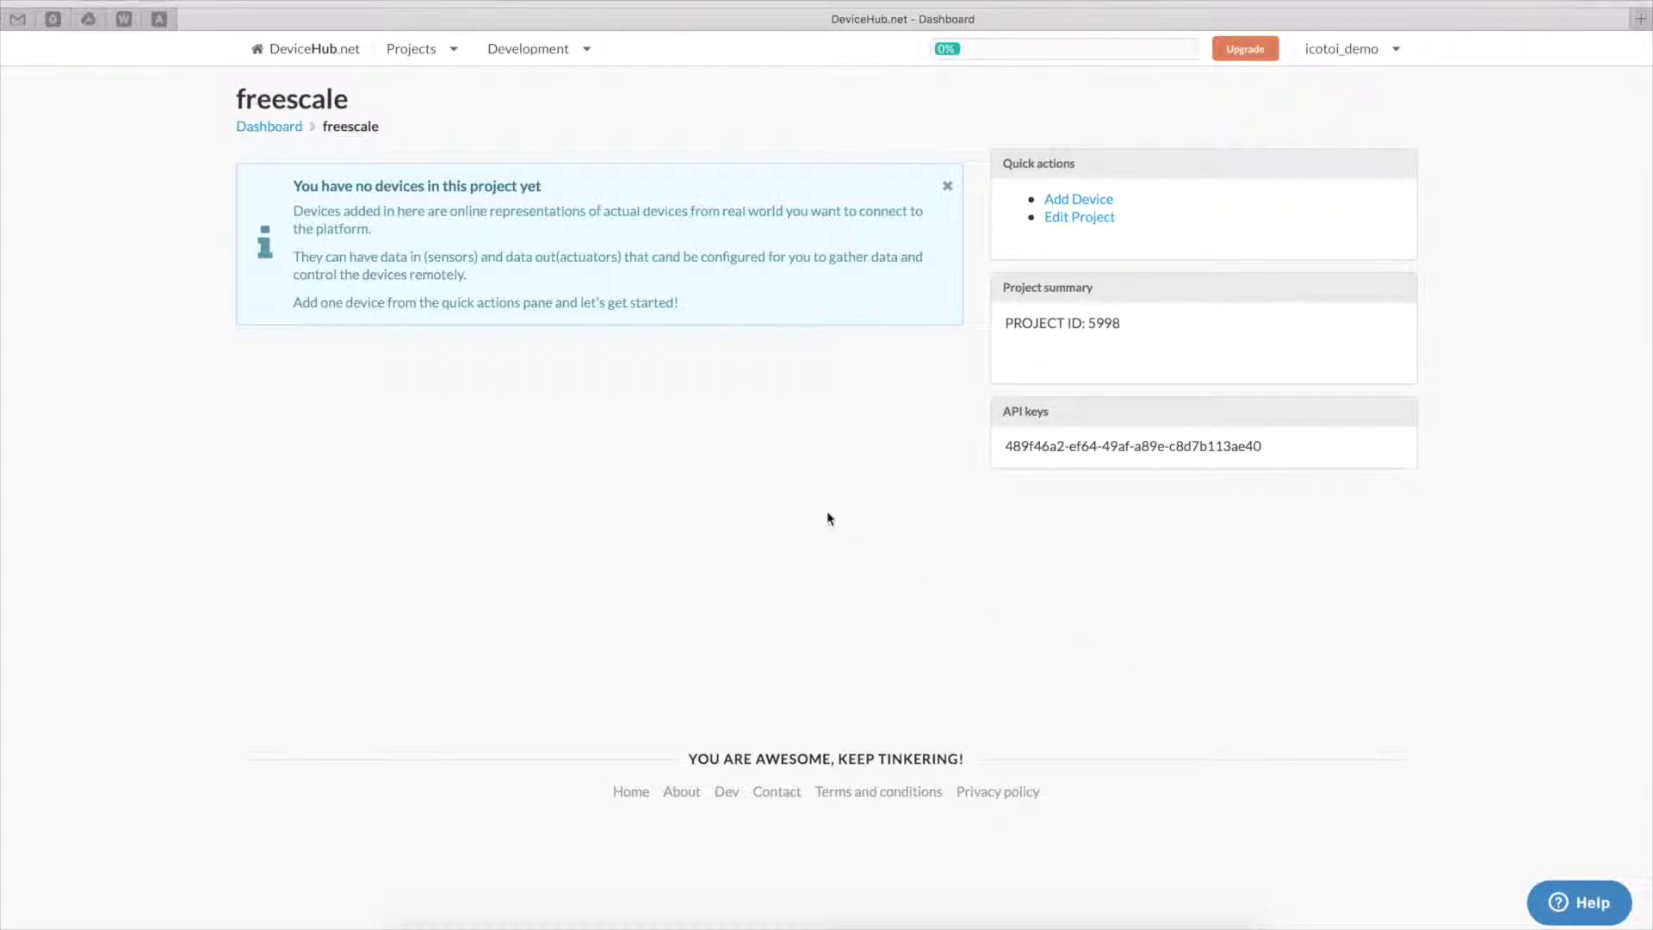
{"action": "mouse_move", "coordinate": [1127, 325]}
{"action": "left_mouse_down"}
{"action": "mouse_move", "coordinate": [1074, 321]}
{"action": "mouse_move", "coordinate": [1103, 318]}
{"action": "left_mouse_up"}
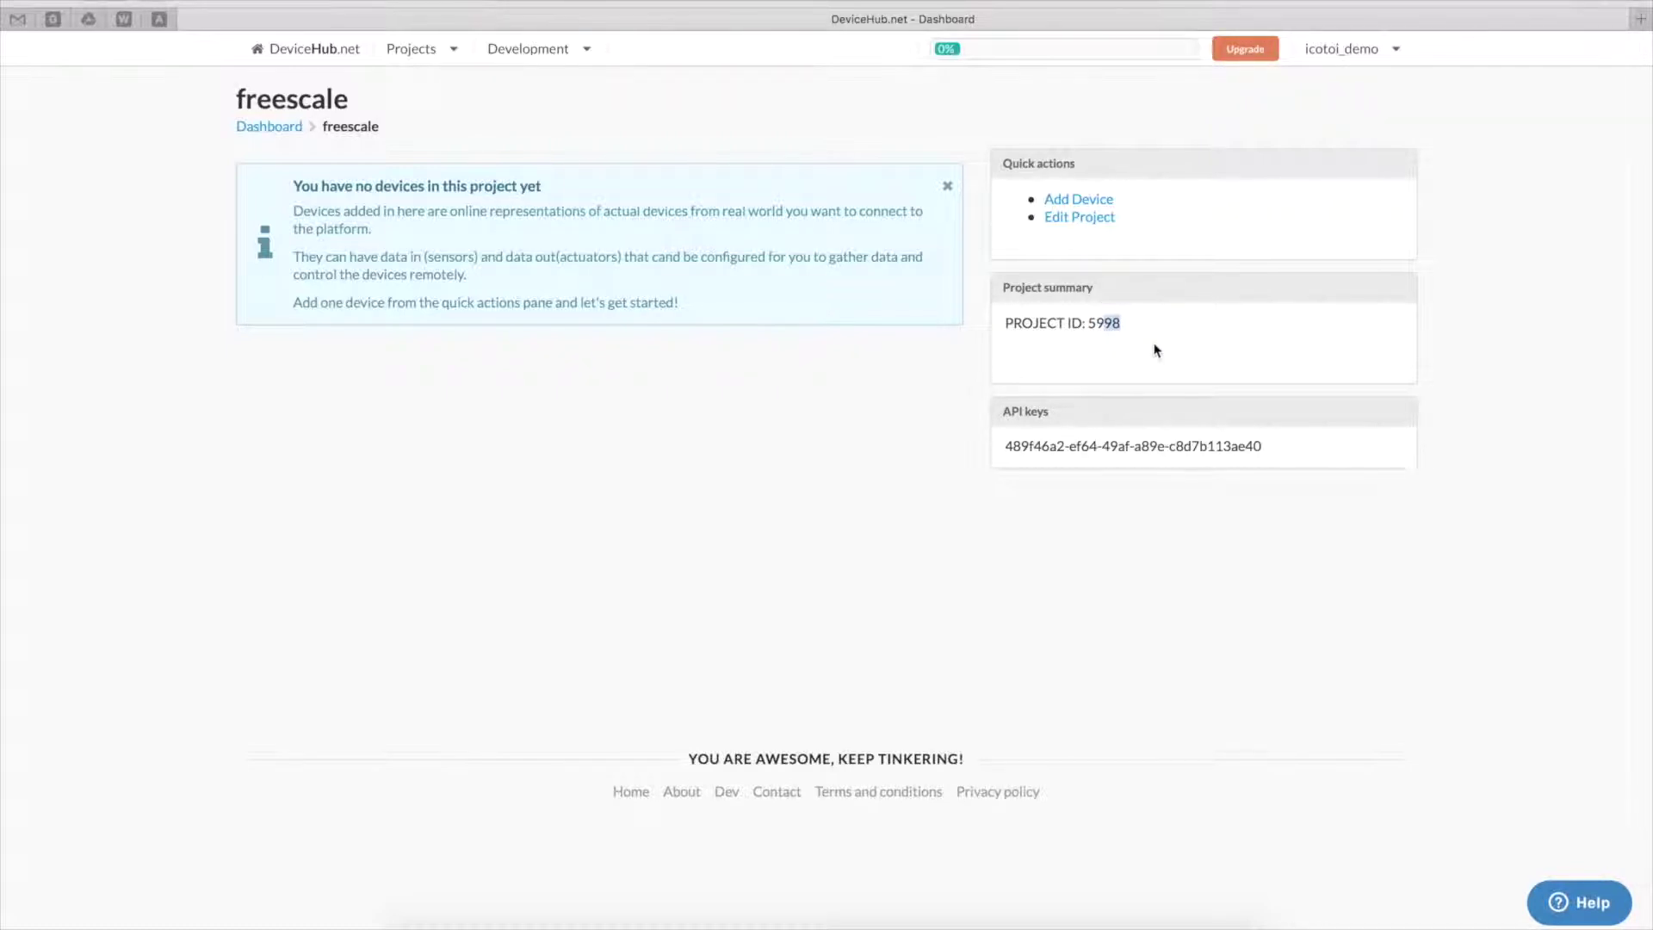
{"action": "left_click", "coordinate": [1037, 445]}
{"action": "double_click", "coordinate": [1037, 445]}
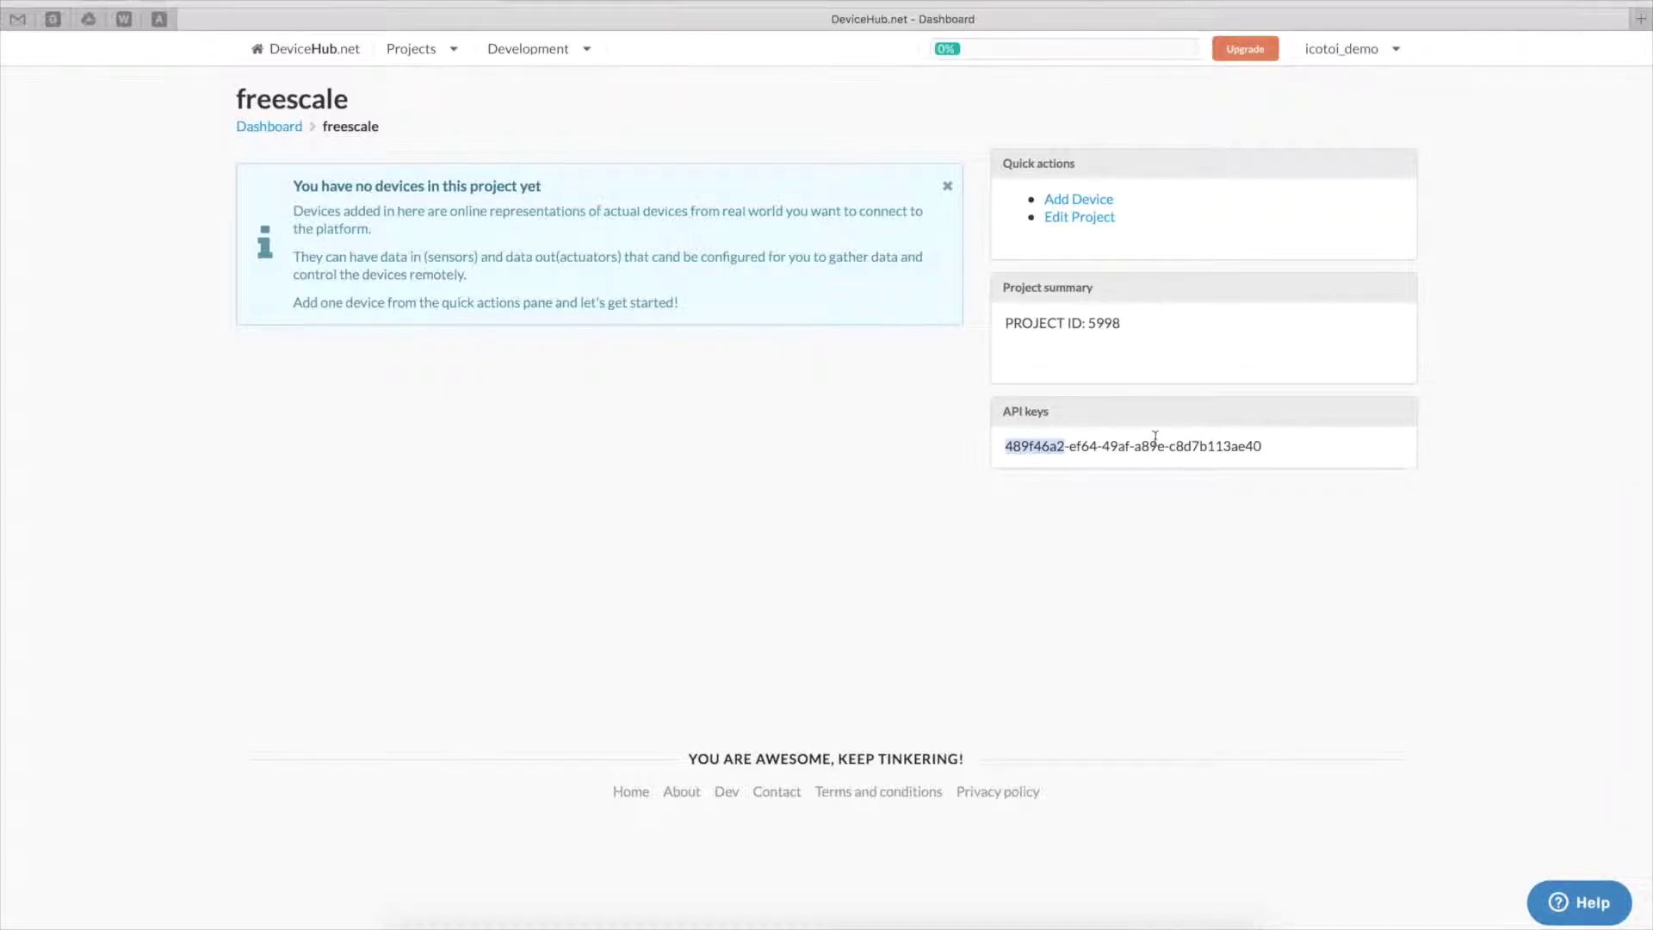
{"action": "left_click_drag", "start_coordinate": [1269, 446], "coordinate": [999, 443]}
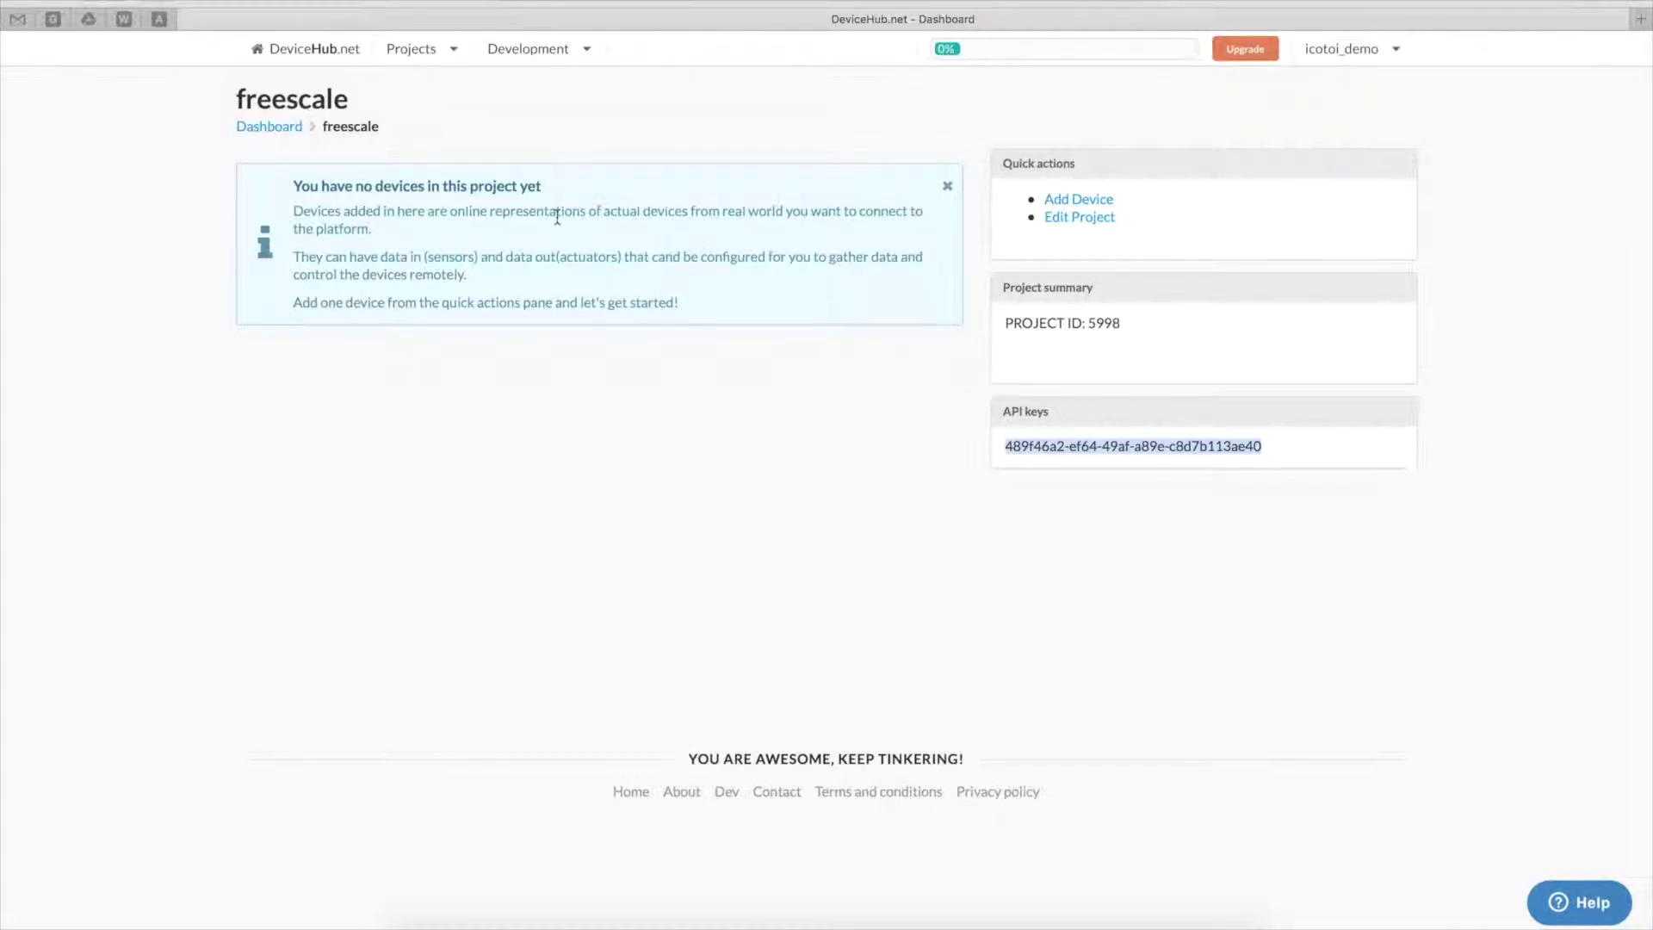
{"action": "left_click_drag", "start_coordinate": [294, 186], "coordinate": [715, 294]}
{"action": "left_click", "coordinate": [543, 246]}
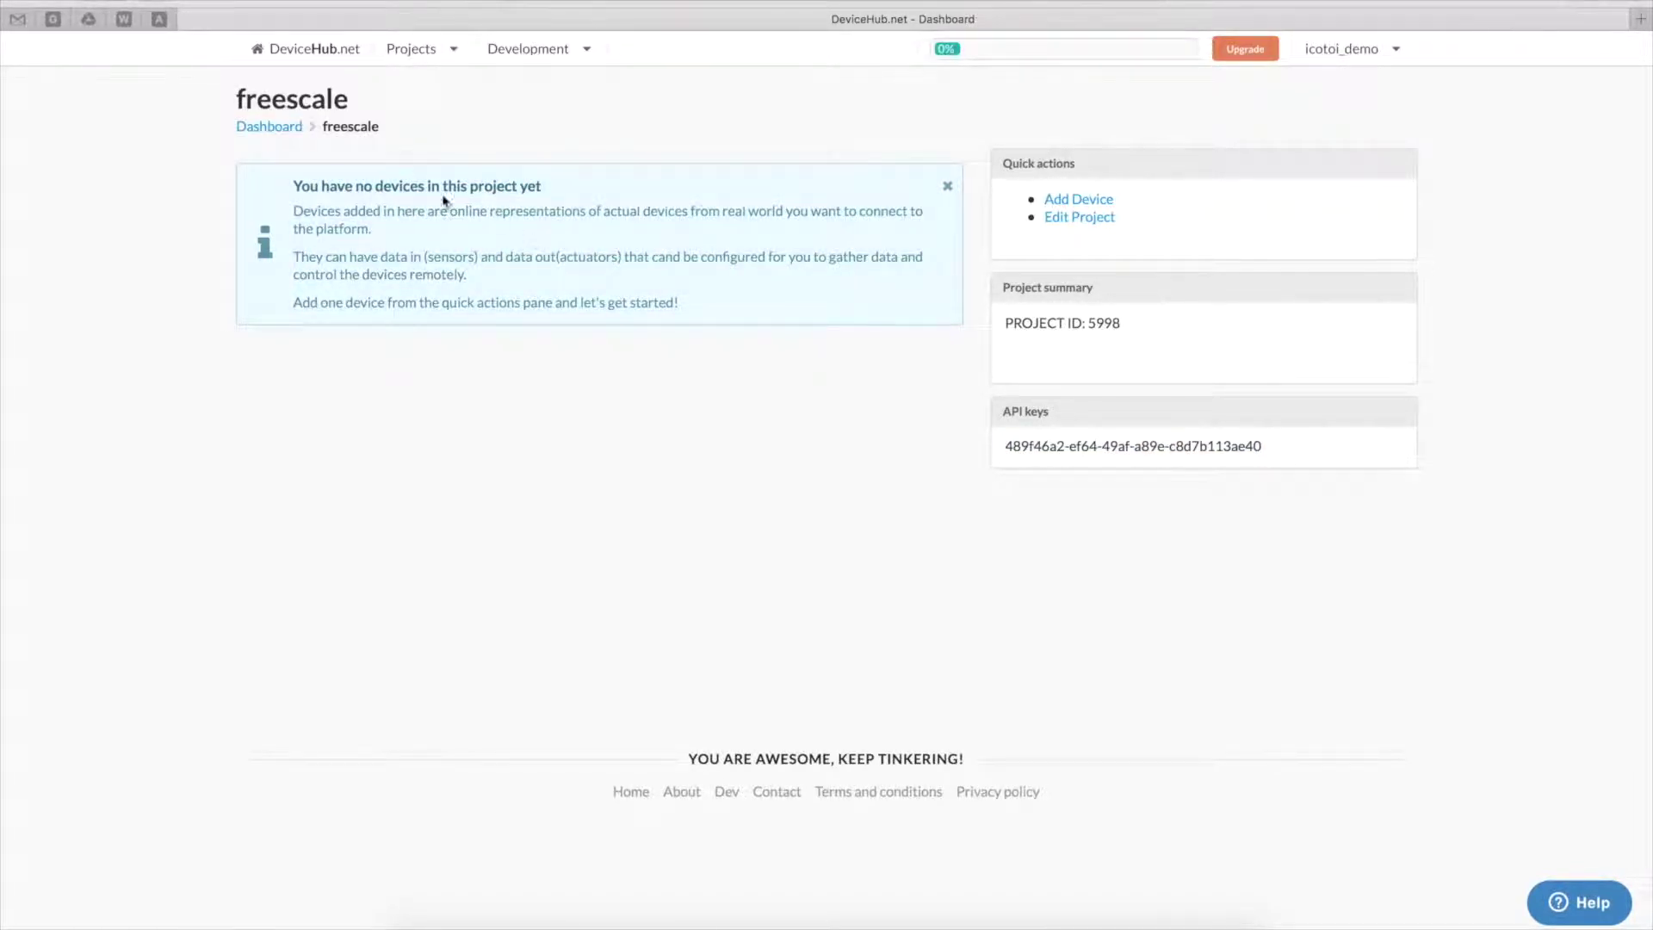
Step: Add a device named 'Freedom K64' to the freescale project
{"action": "left_click", "coordinate": [1058, 205]}
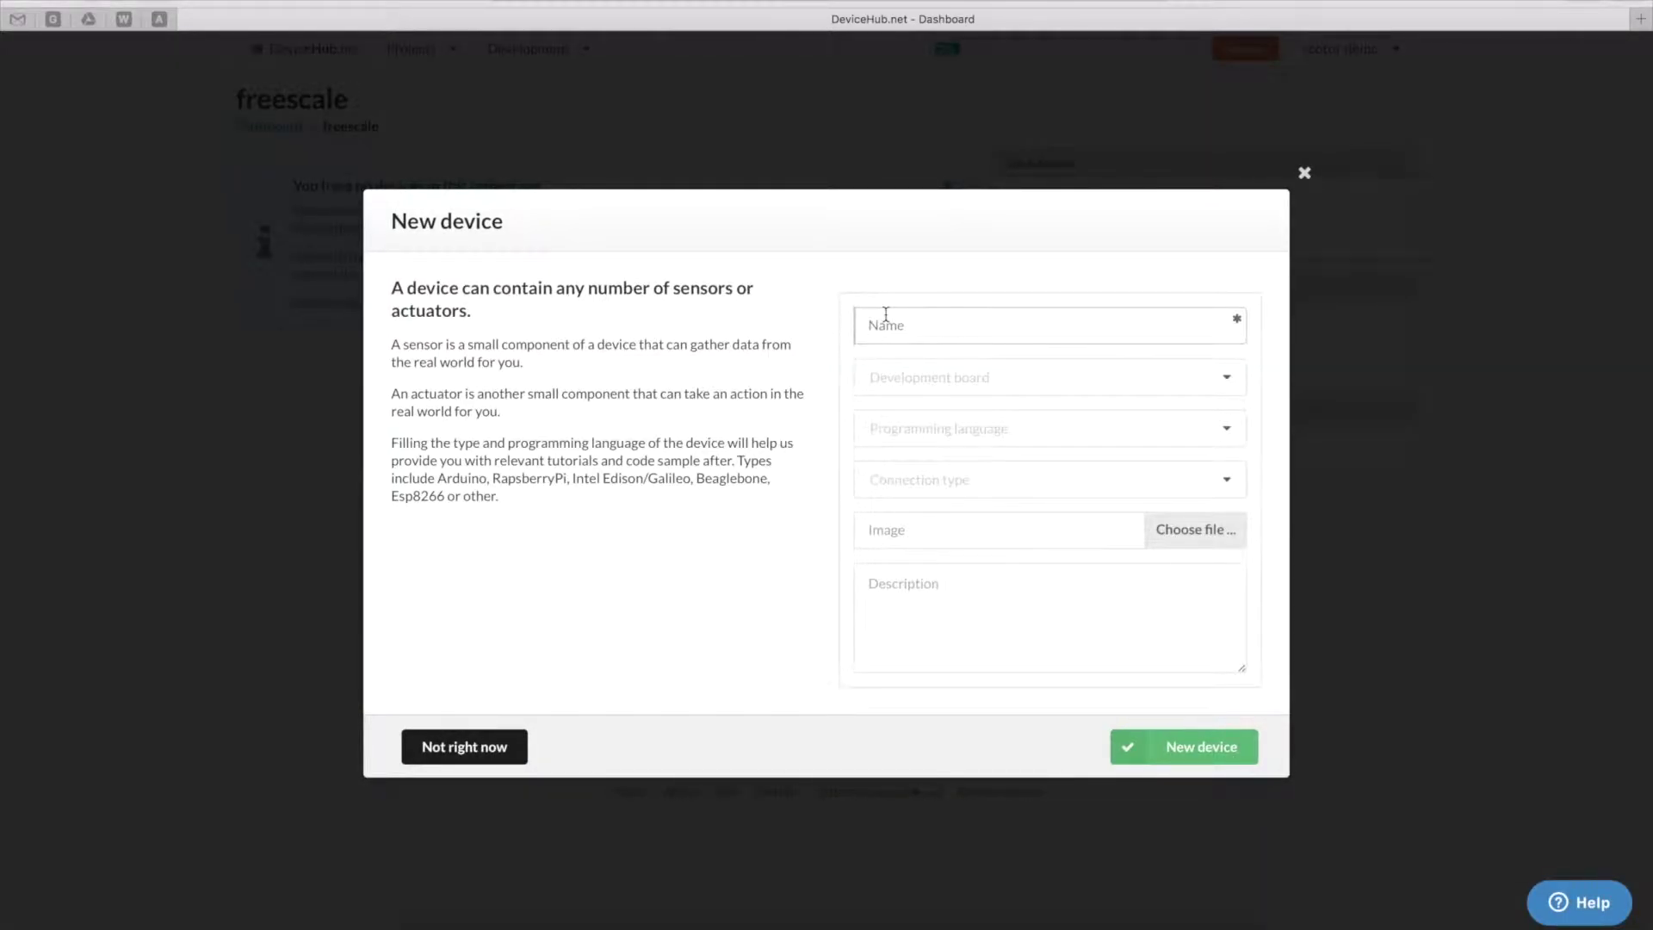
{"action": "type", "text": "Freedom K64"}
{"action": "left_click", "coordinate": [1173, 734]}
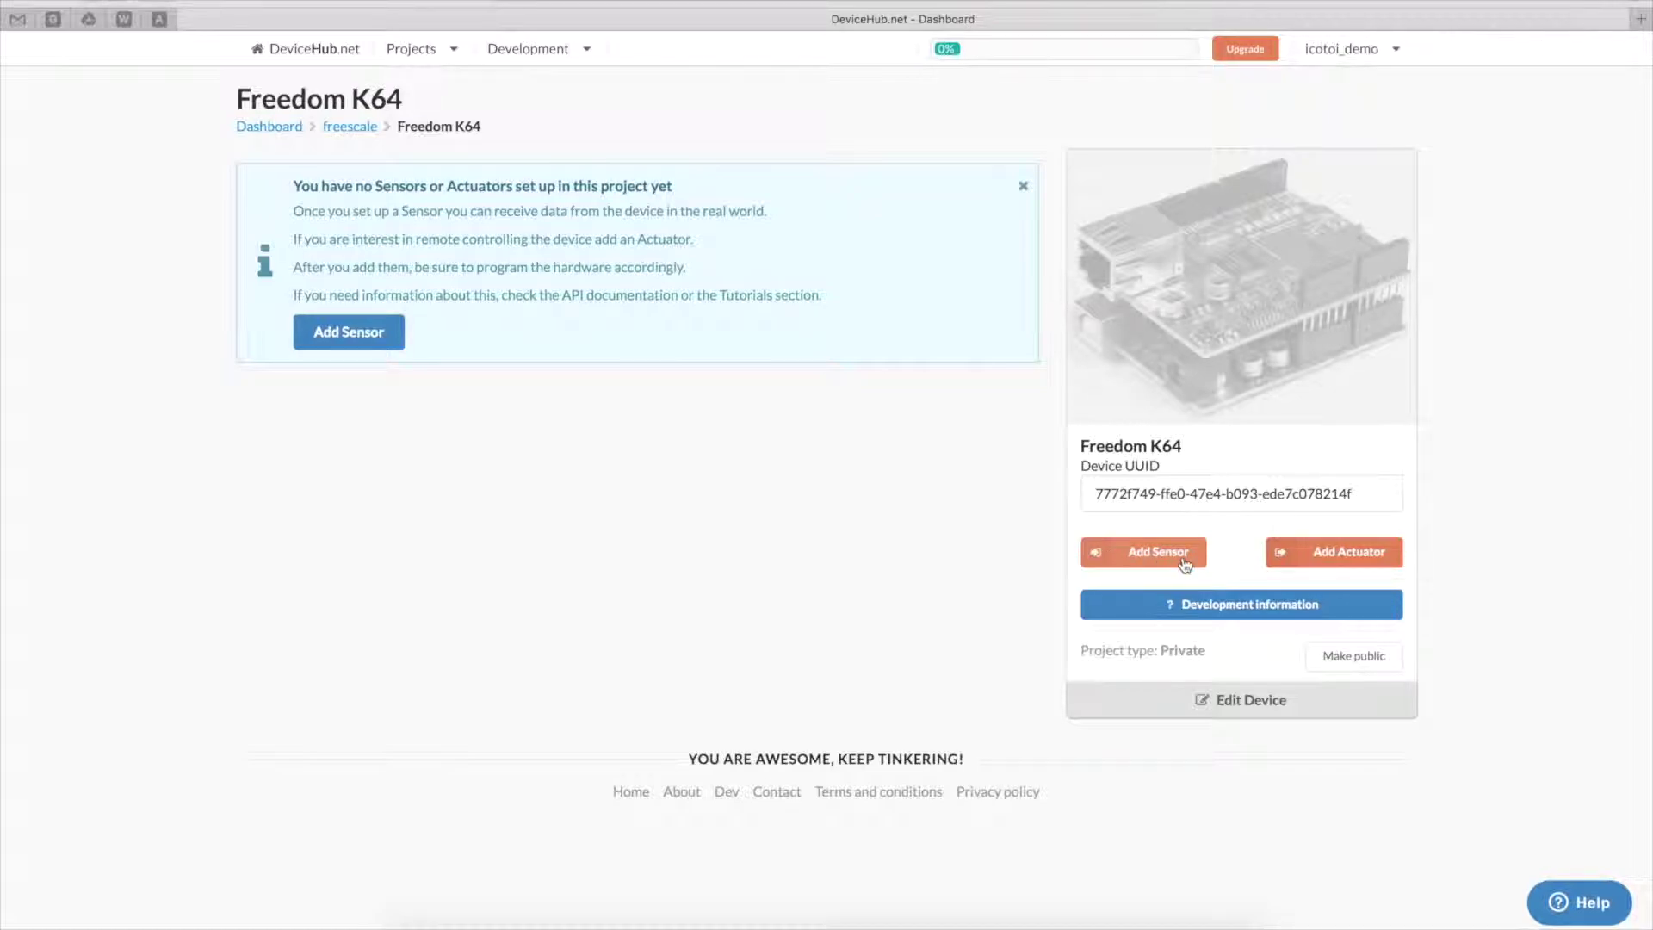
Step: Add a digital sensor named Button_left to Freedom K64
{"action": "left_click", "coordinate": [1205, 554]}
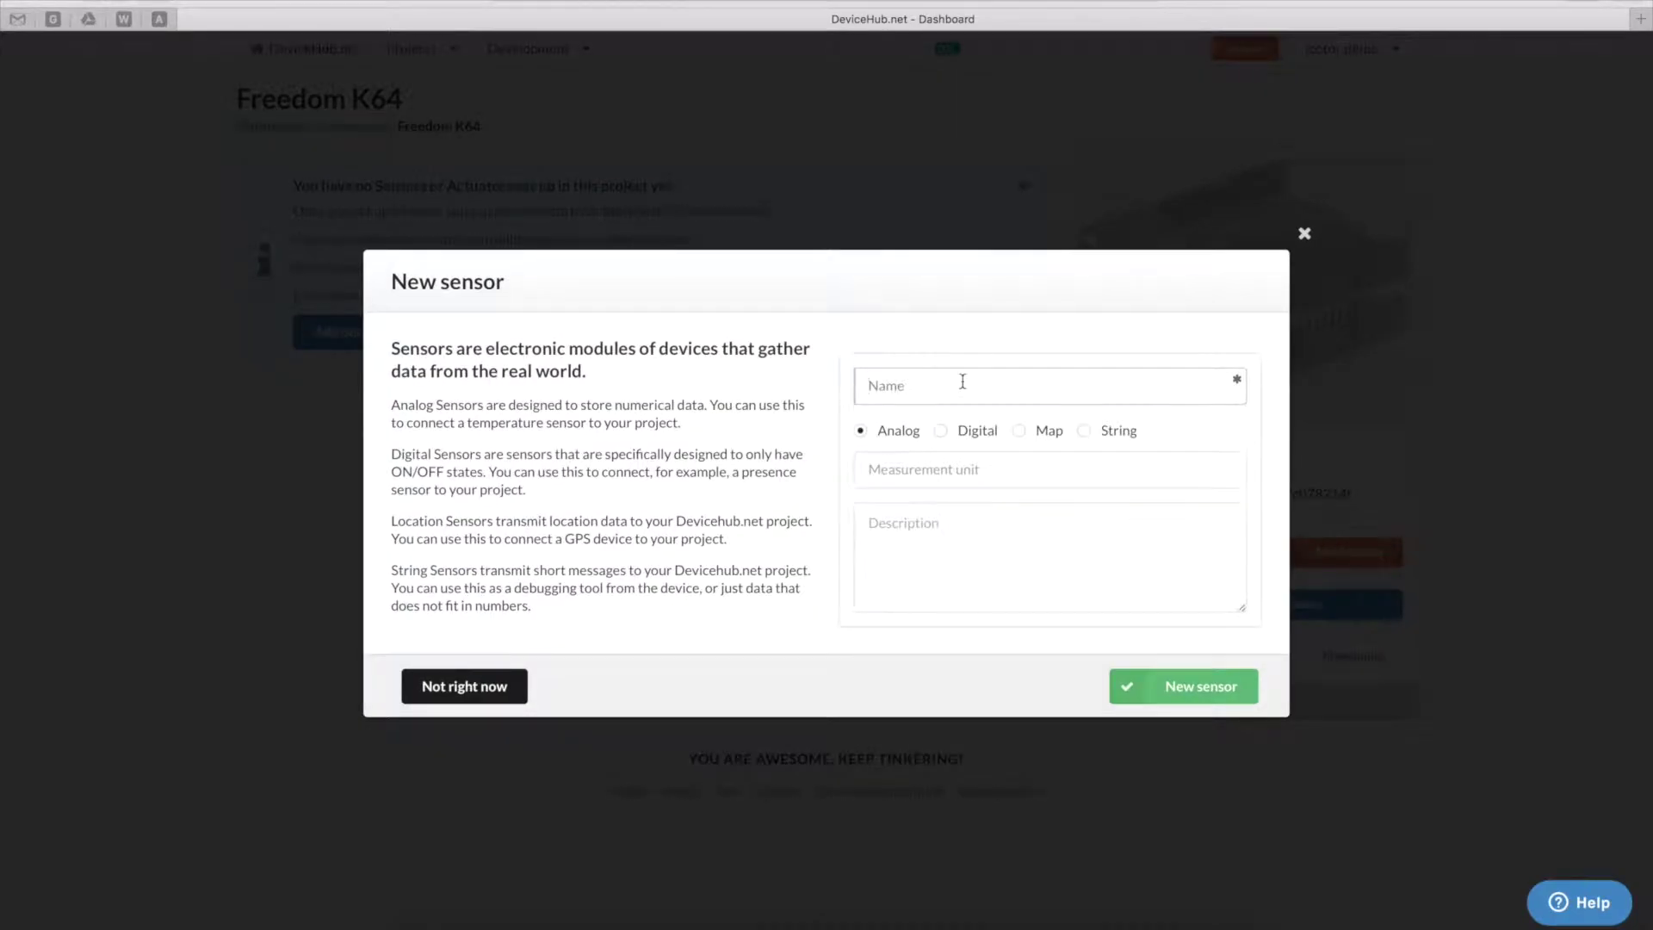
{"action": "left_click", "coordinate": [944, 433]}
{"action": "left_click", "coordinate": [916, 395]}
{"action": "type", "text": "Button_left"}
{"action": "left_click", "coordinate": [1143, 686]}
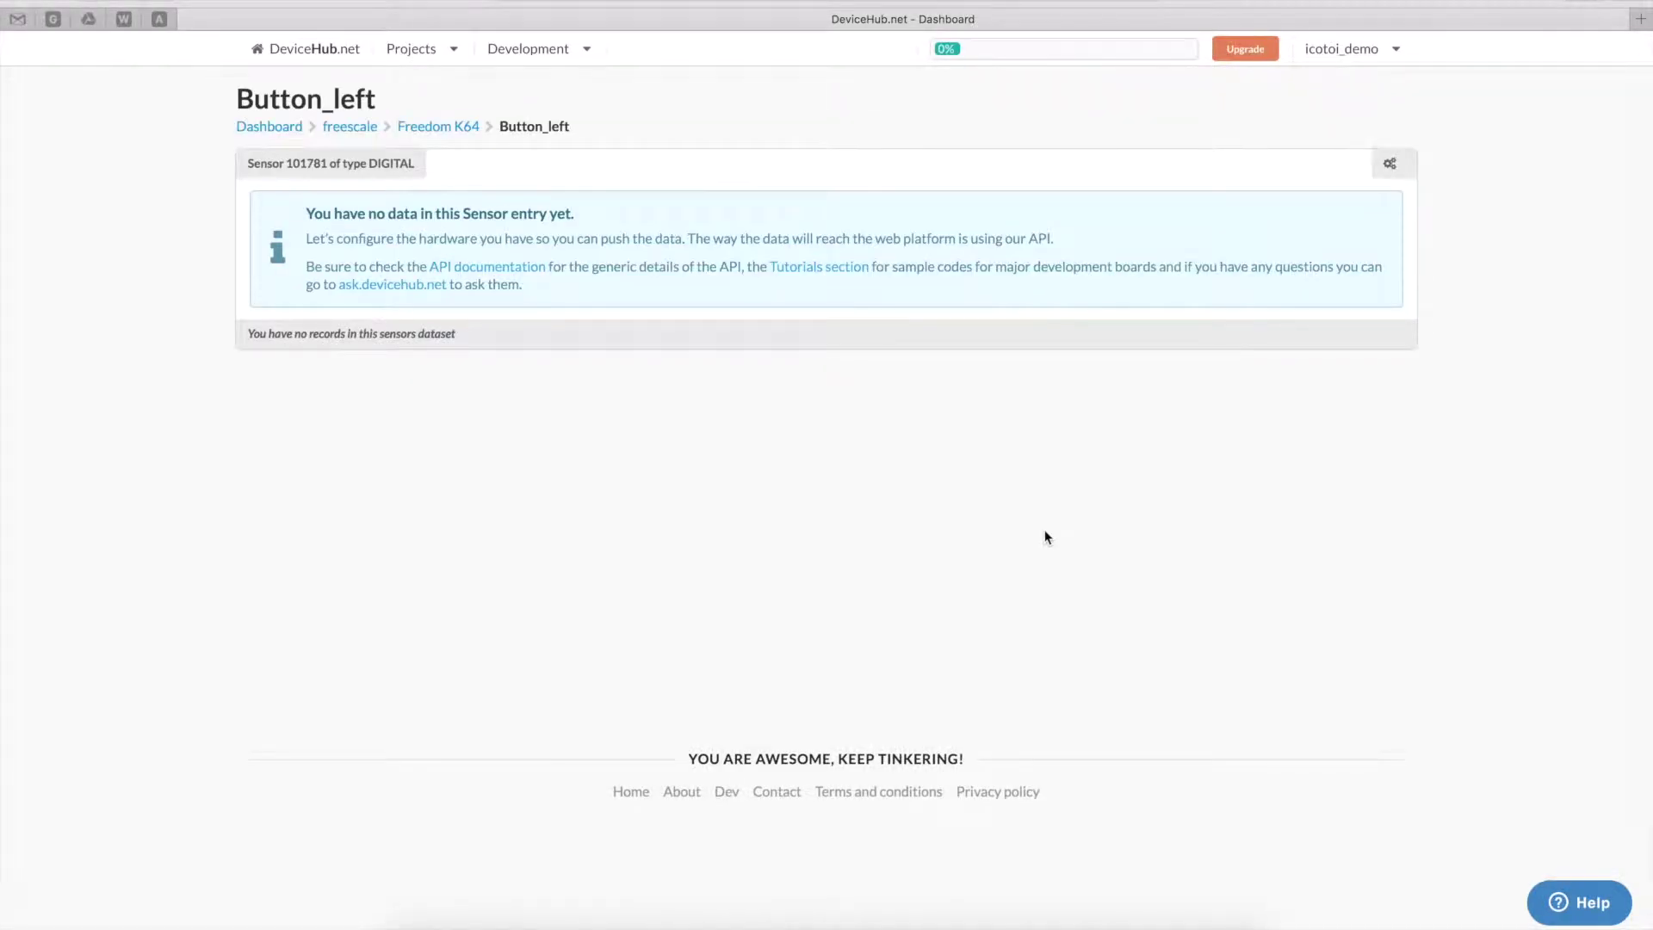
{"action": "left_click", "coordinate": [426, 130]}
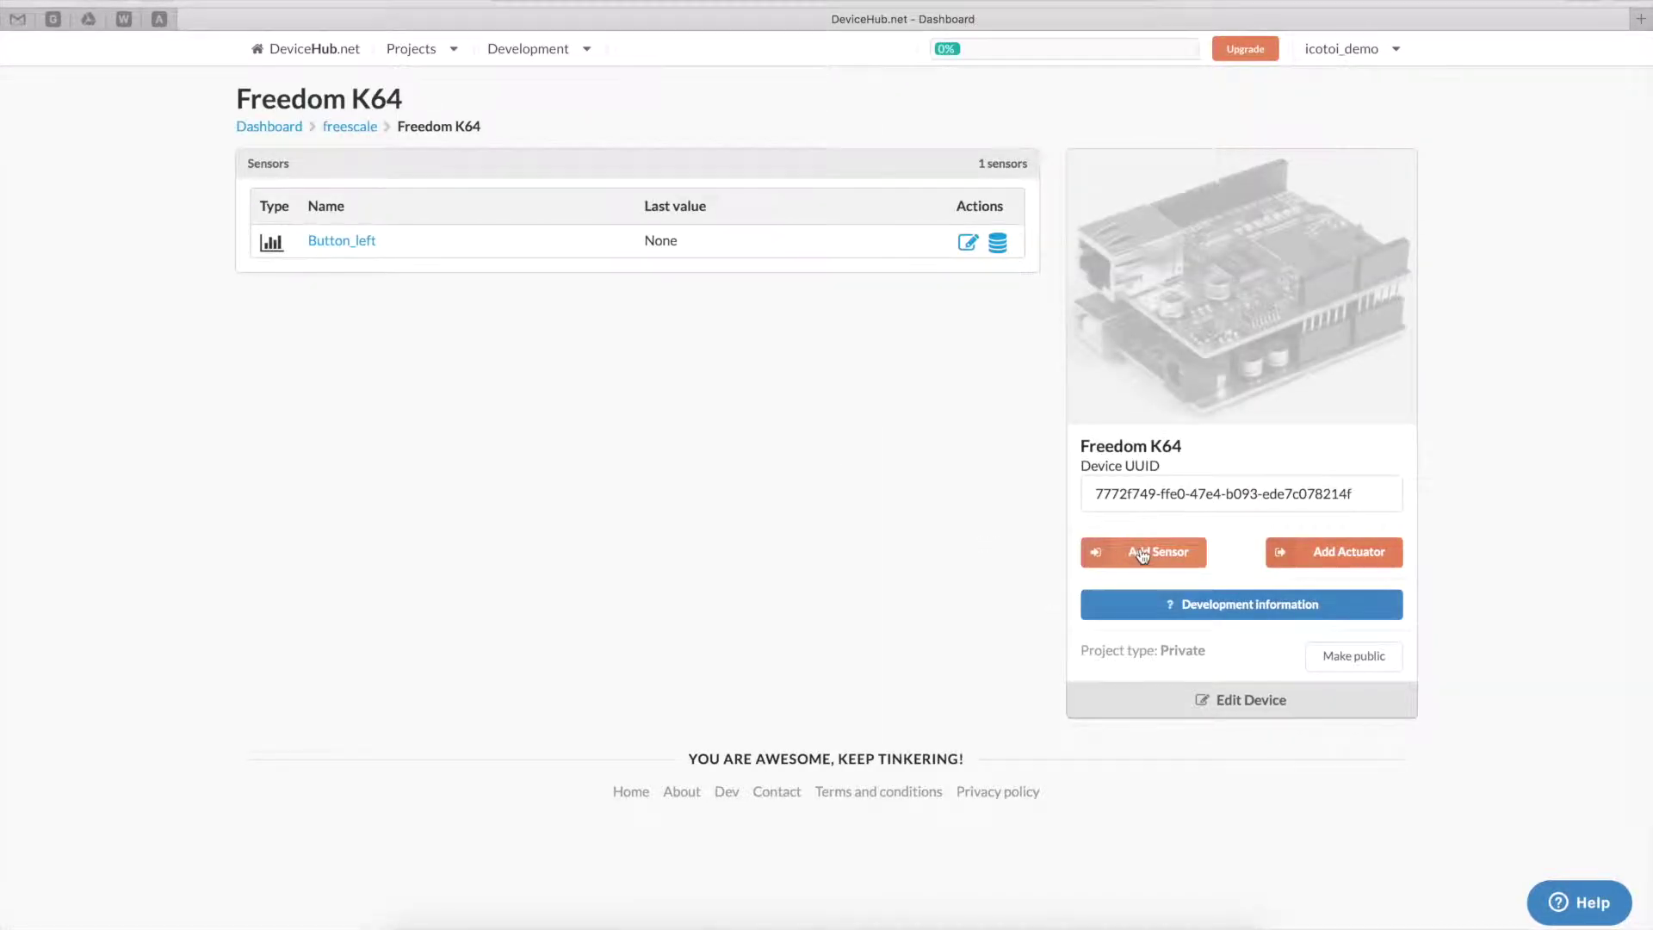
Step: Add a second digital sensor named Button_right
{"action": "left_click", "coordinate": [1145, 551]}
{"action": "type", "text": "Bu"}
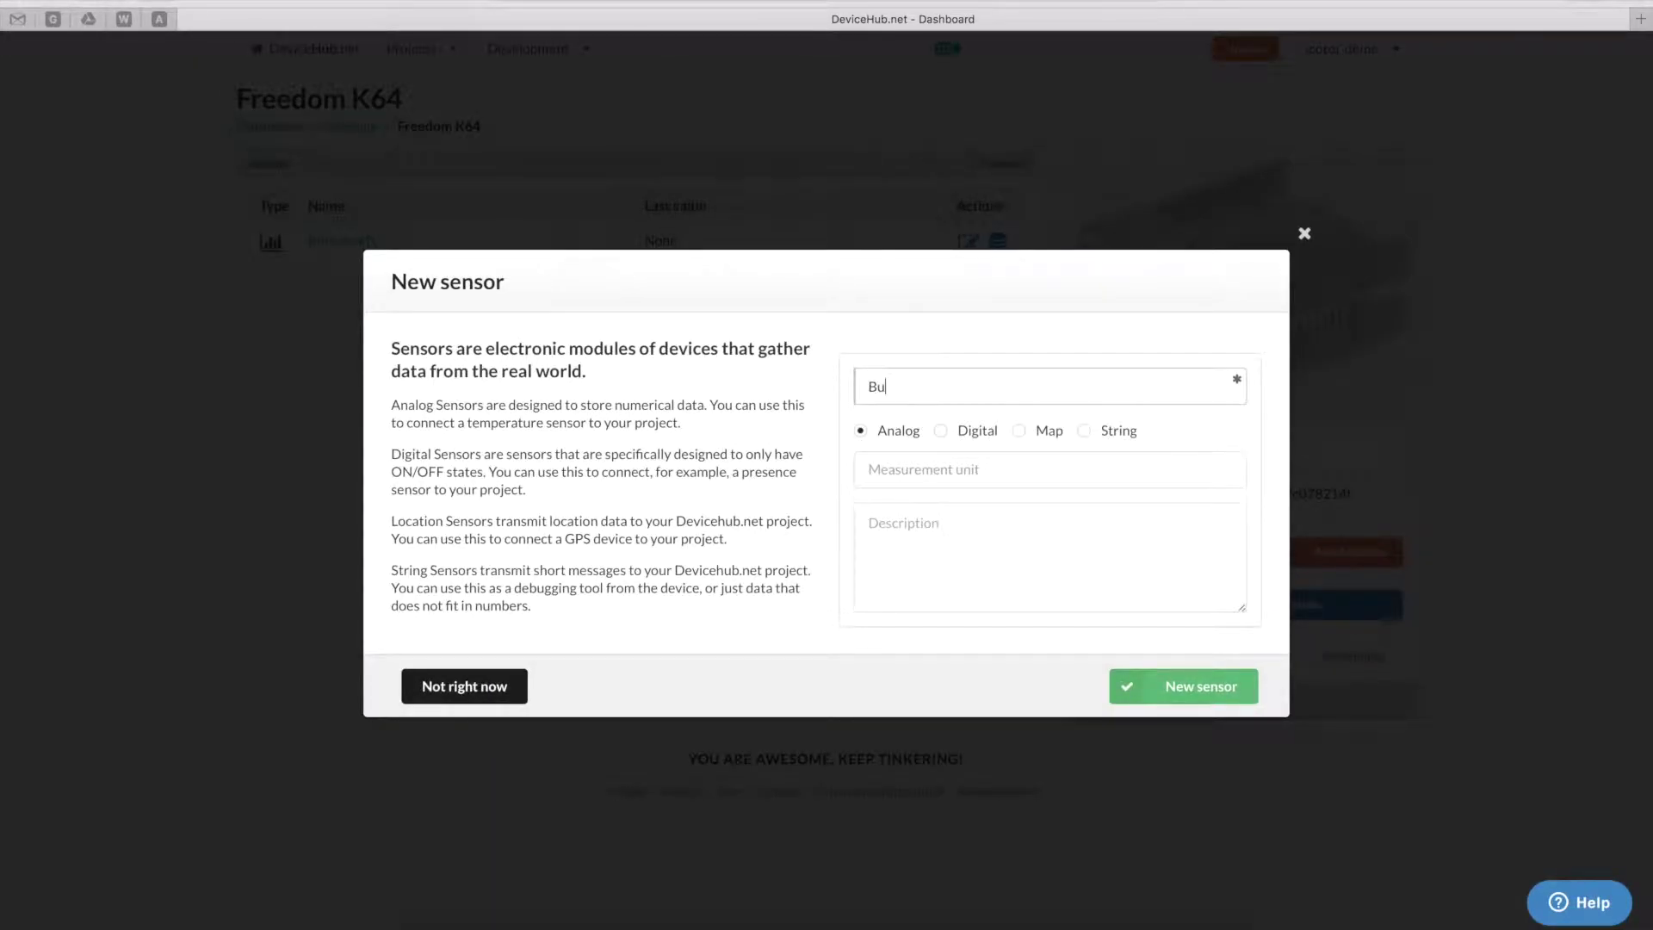
{"action": "type", "text": "tton_right"}
{"action": "left_click", "coordinate": [941, 432]}
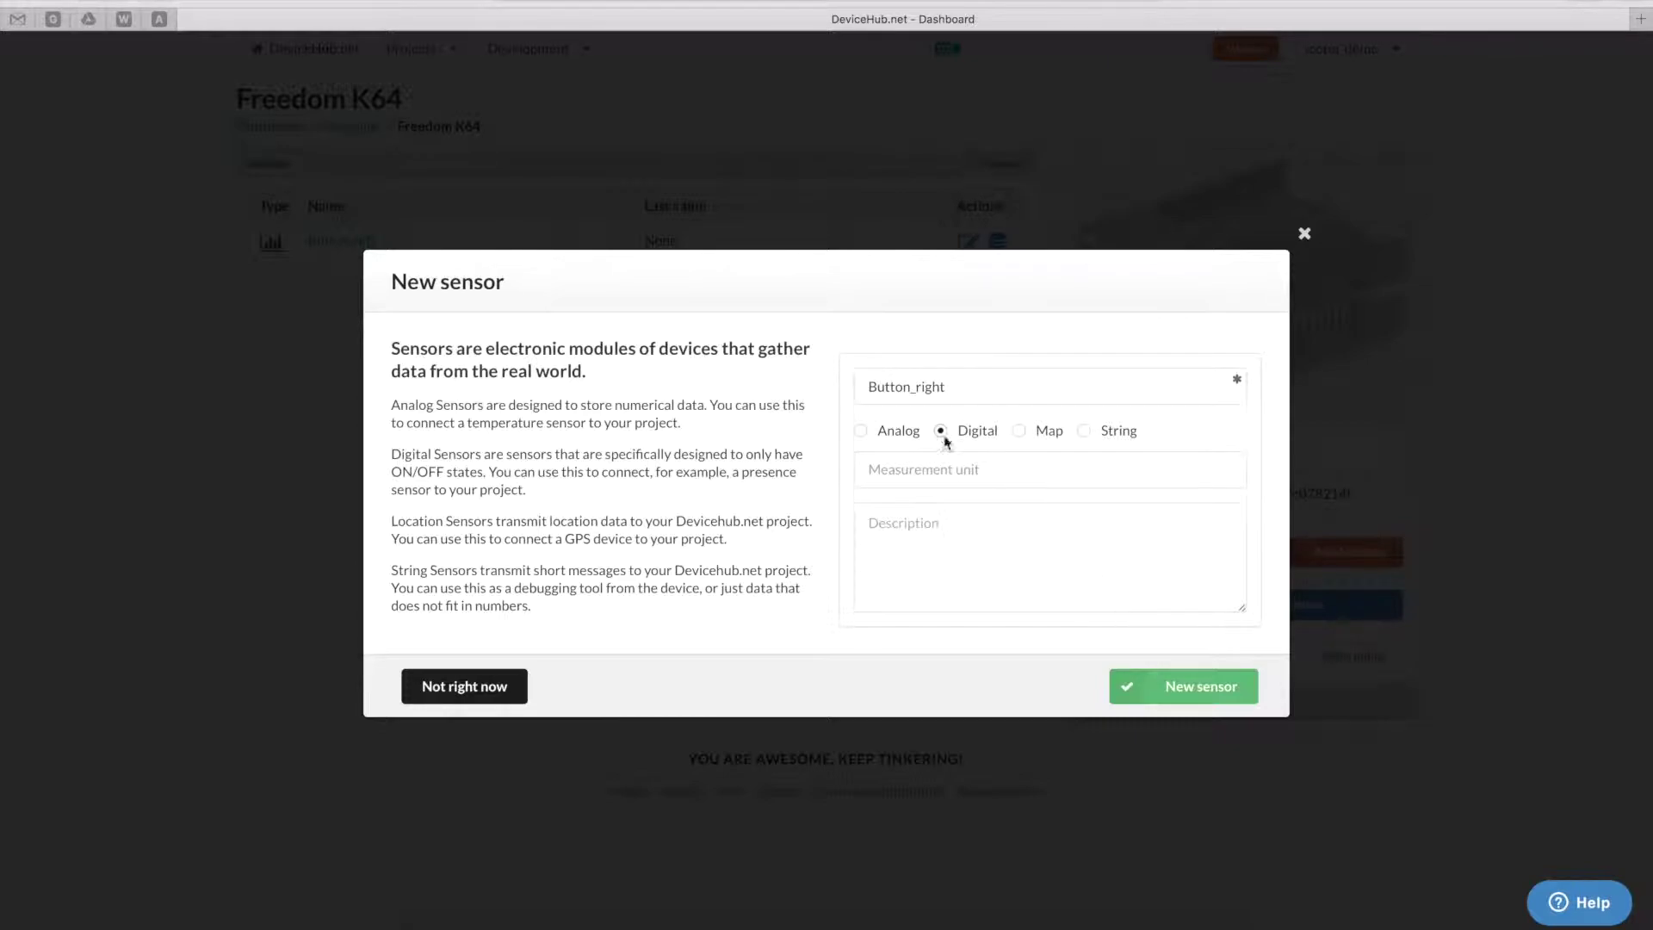
{"action": "left_click", "coordinate": [1150, 681]}
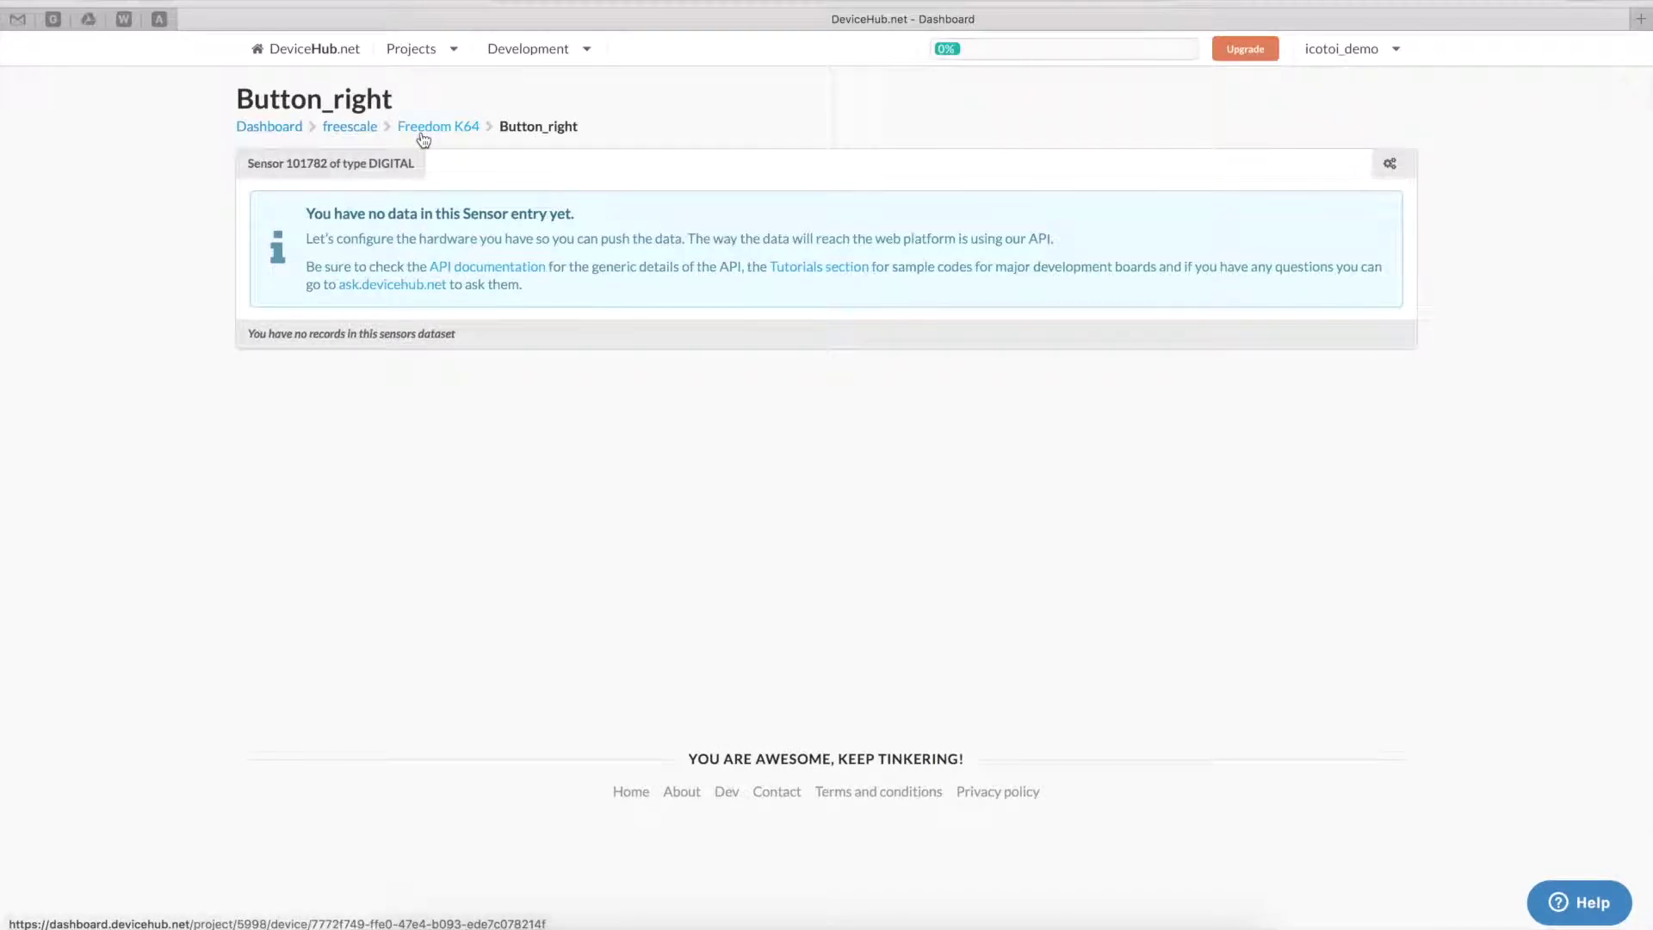
{"action": "left_click", "coordinate": [440, 134]}
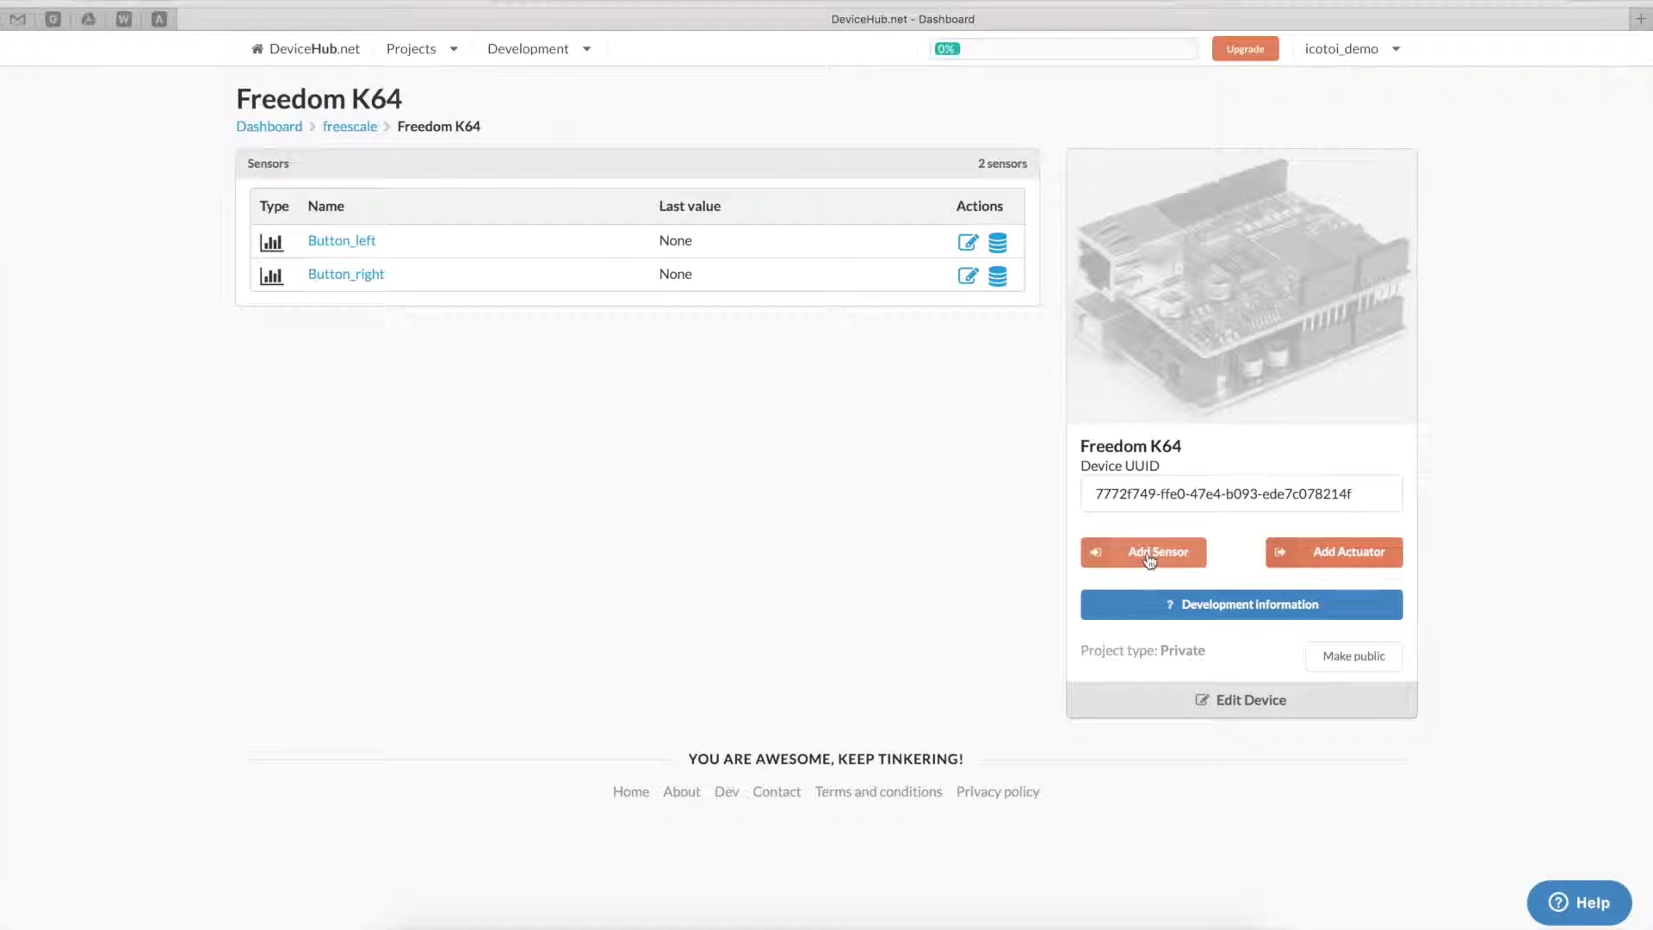
{"action": "left_click", "coordinate": [1150, 558]}
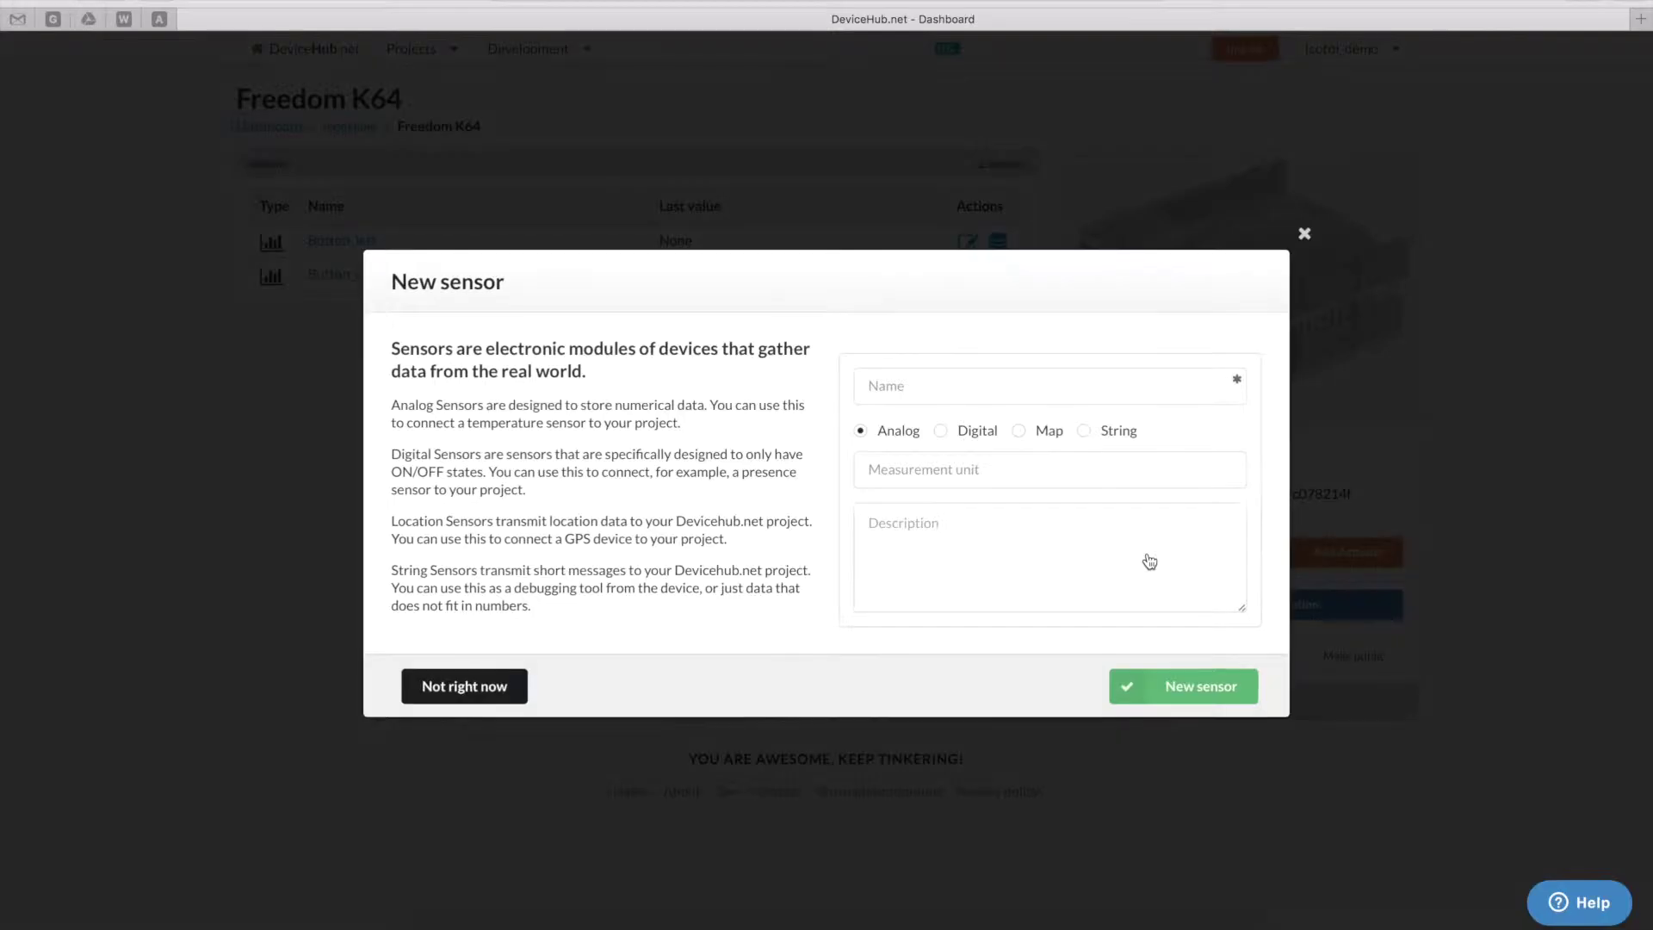
Step: Add an analog sensor named Accelerometer_X and copy its name
{"action": "left_click", "coordinate": [940, 437]}
{"action": "left_click", "coordinate": [868, 447]}
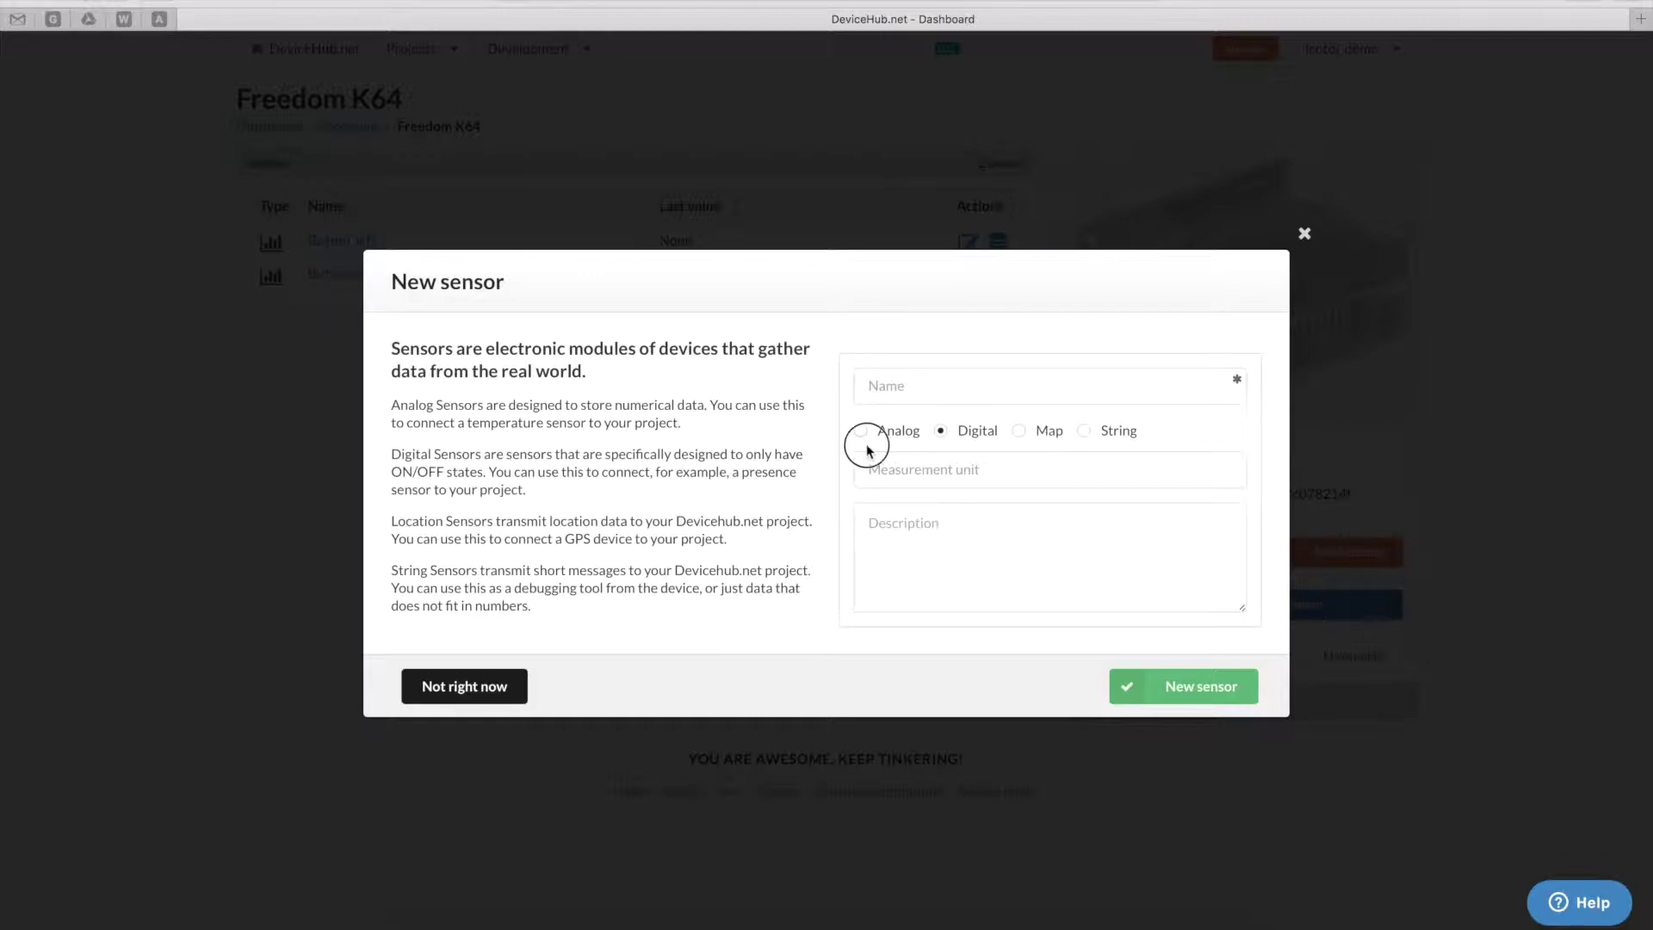
{"action": "left_click", "coordinate": [877, 393]}
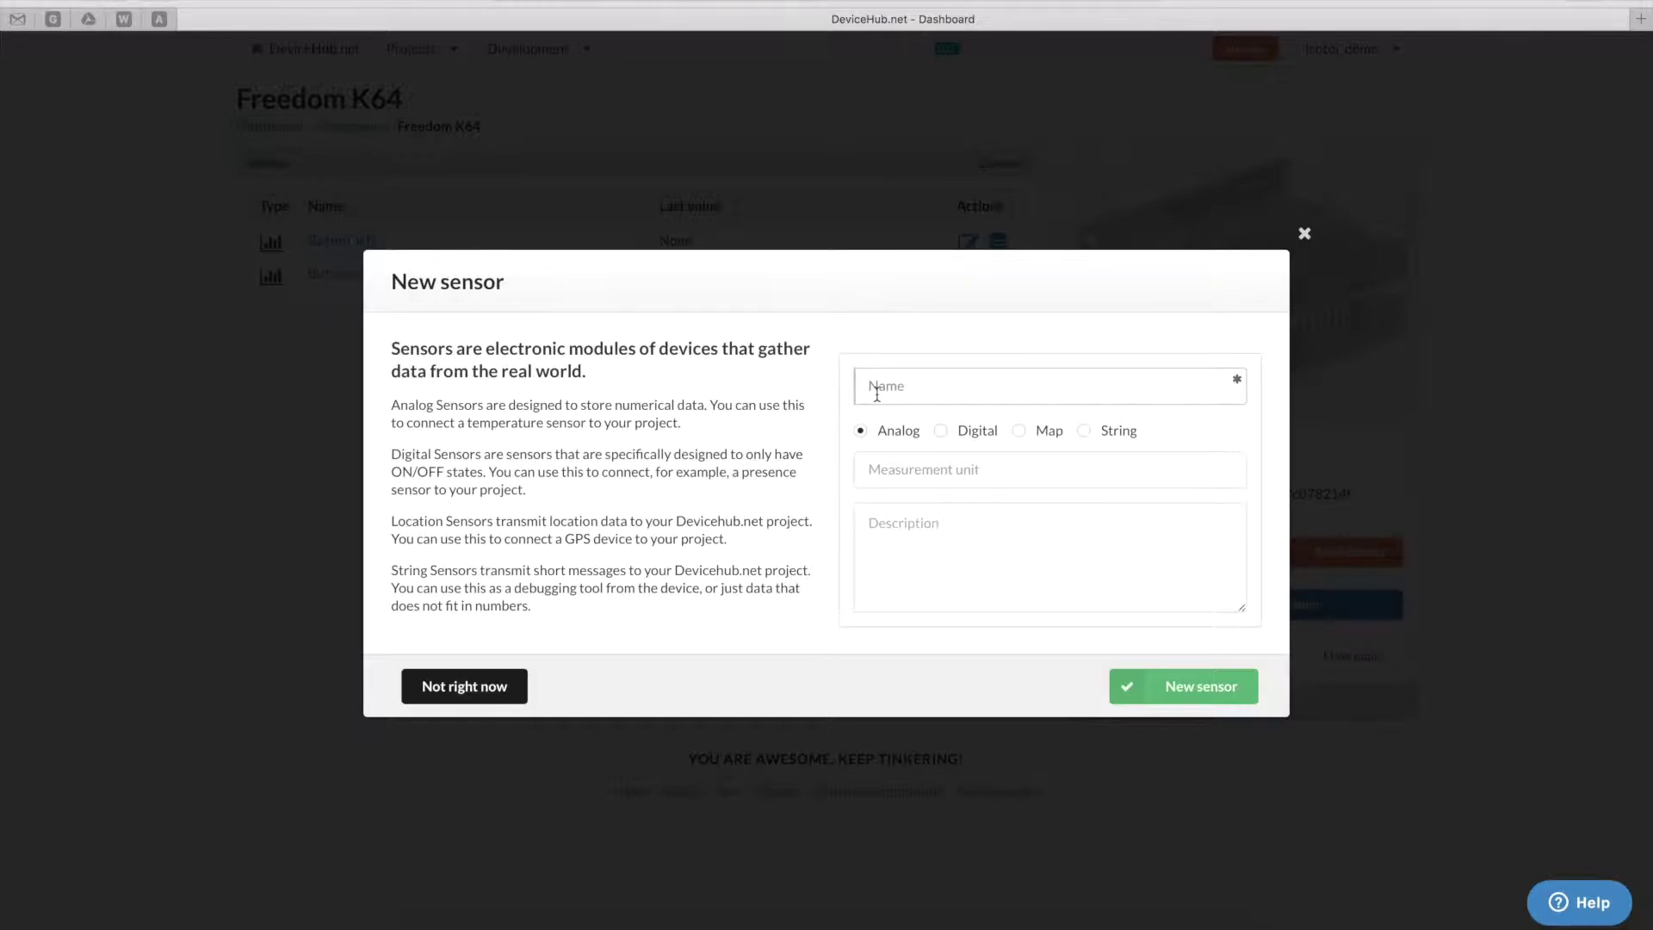
{"action": "type", "text": "Accelerometer_X"}
{"action": "left_click", "coordinate": [1171, 684]}
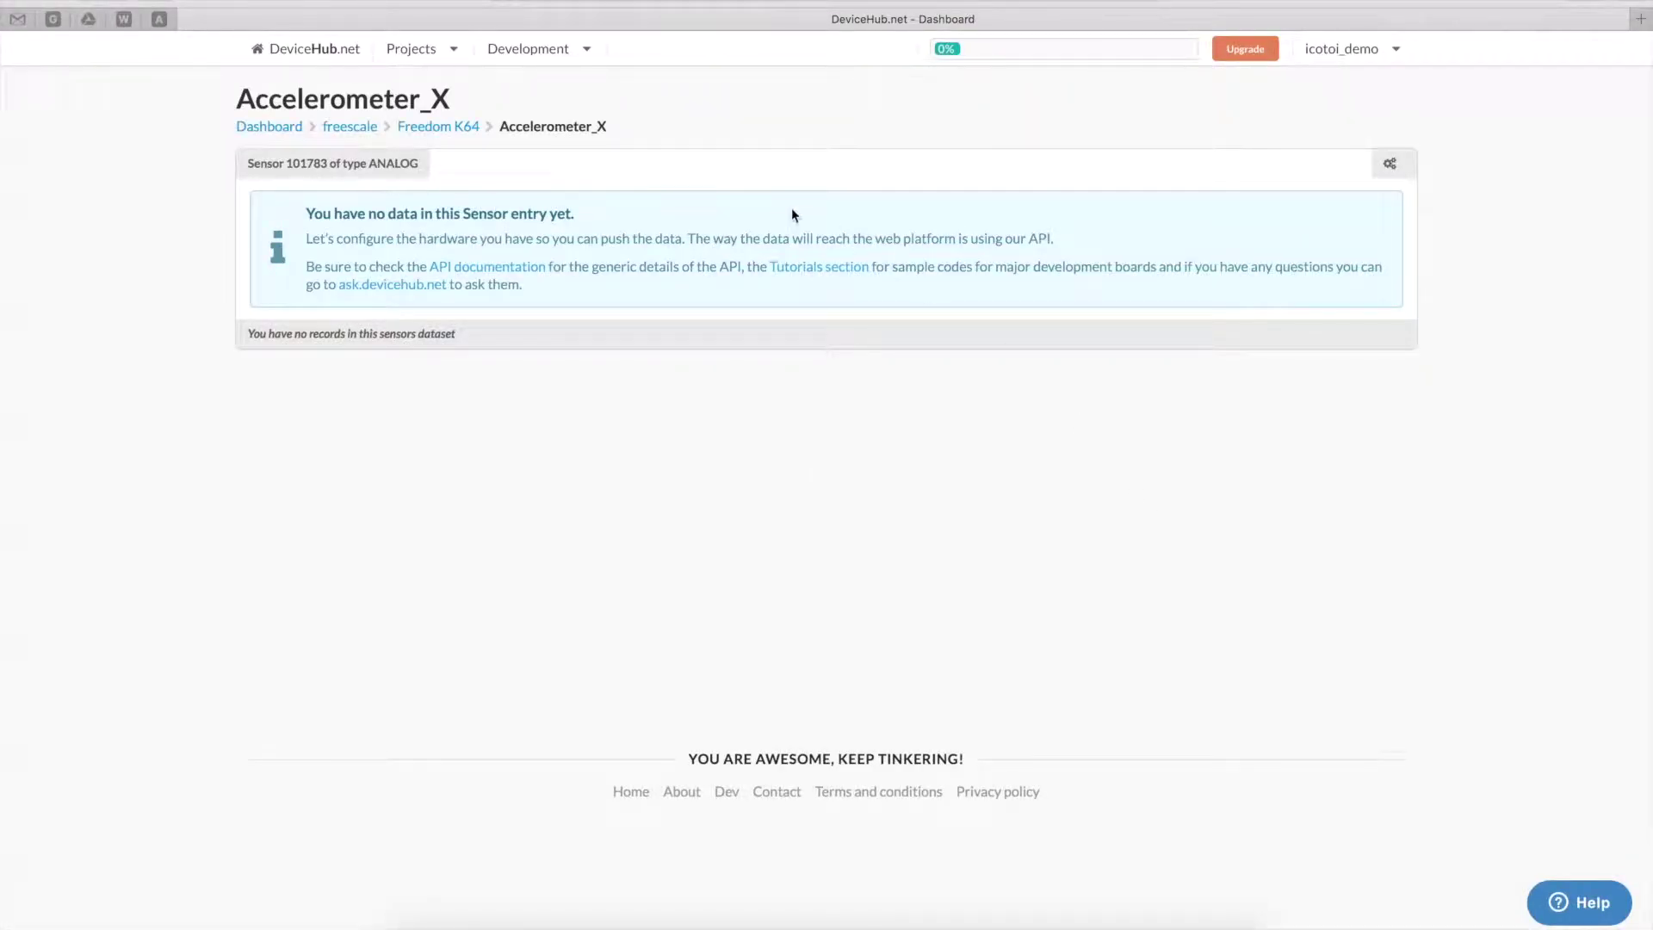
{"action": "mouse_move", "coordinate": [616, 140]}
{"action": "left_mouse_down"}
{"action": "mouse_move", "coordinate": [525, 124]}
{"action": "mouse_move", "coordinate": [610, 126]}
{"action": "mouse_move", "coordinate": [502, 125]}
{"action": "mouse_move", "coordinate": [609, 126]}
{"action": "left_mouse_up"}
{"action": "double_click", "coordinate": [605, 128]}
{"action": "key", "text": "super+c"}
{"action": "left_click", "coordinate": [443, 129]}
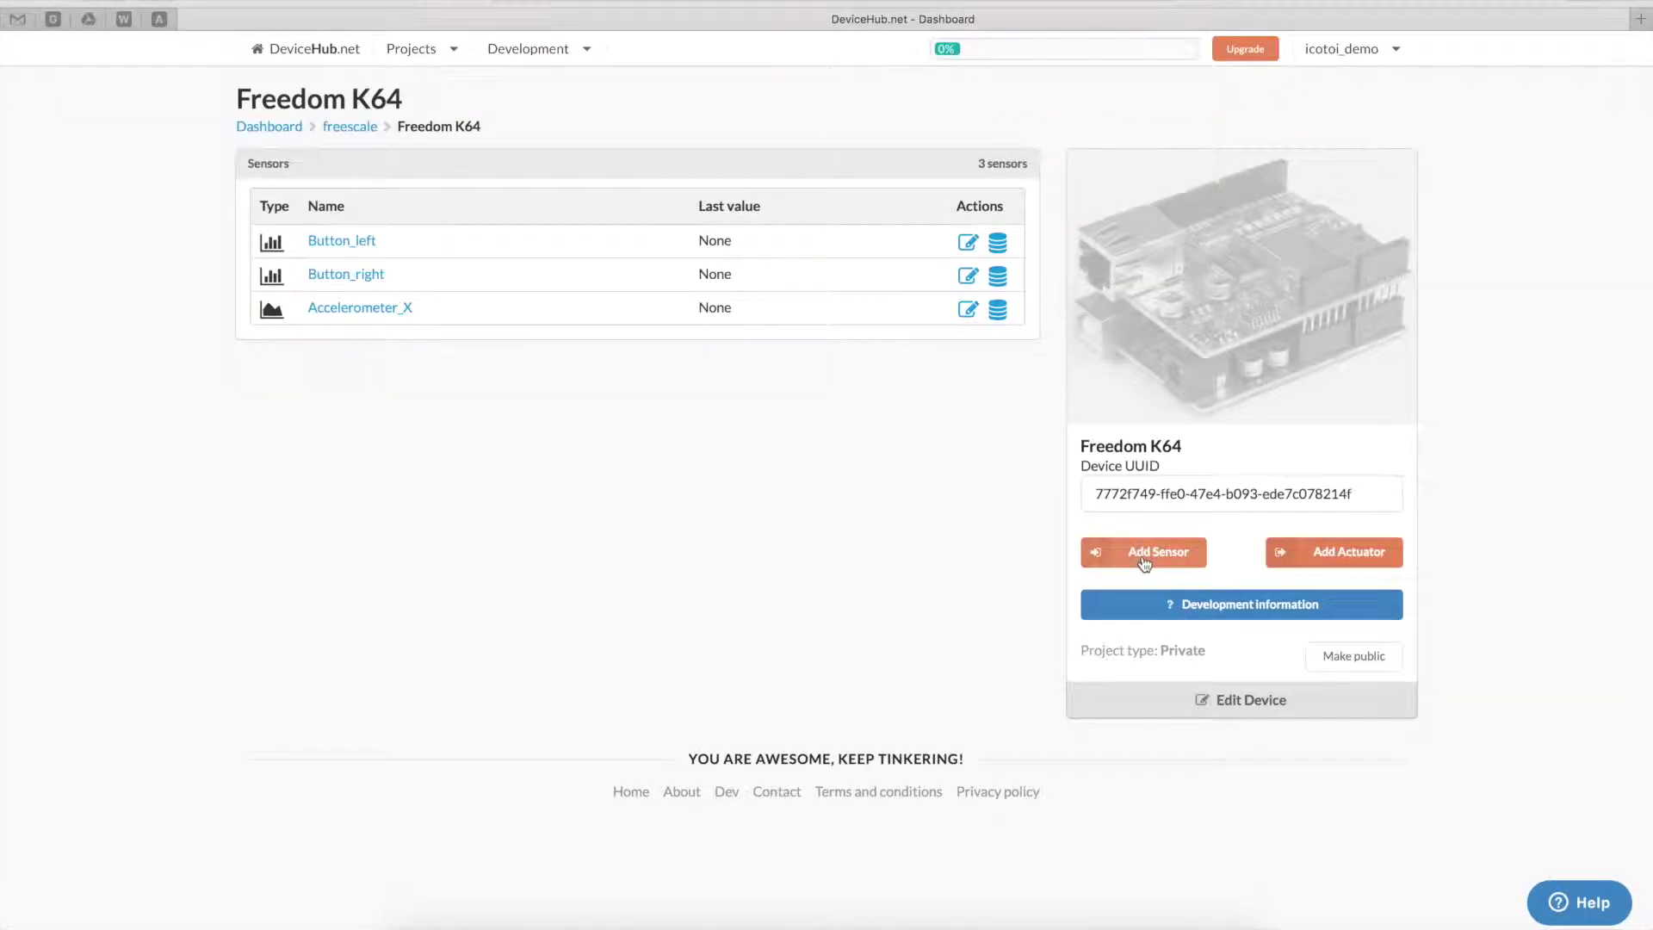
Step: Add an analog sensor named Accelerometer_Y
{"action": "left_click", "coordinate": [1145, 561]}
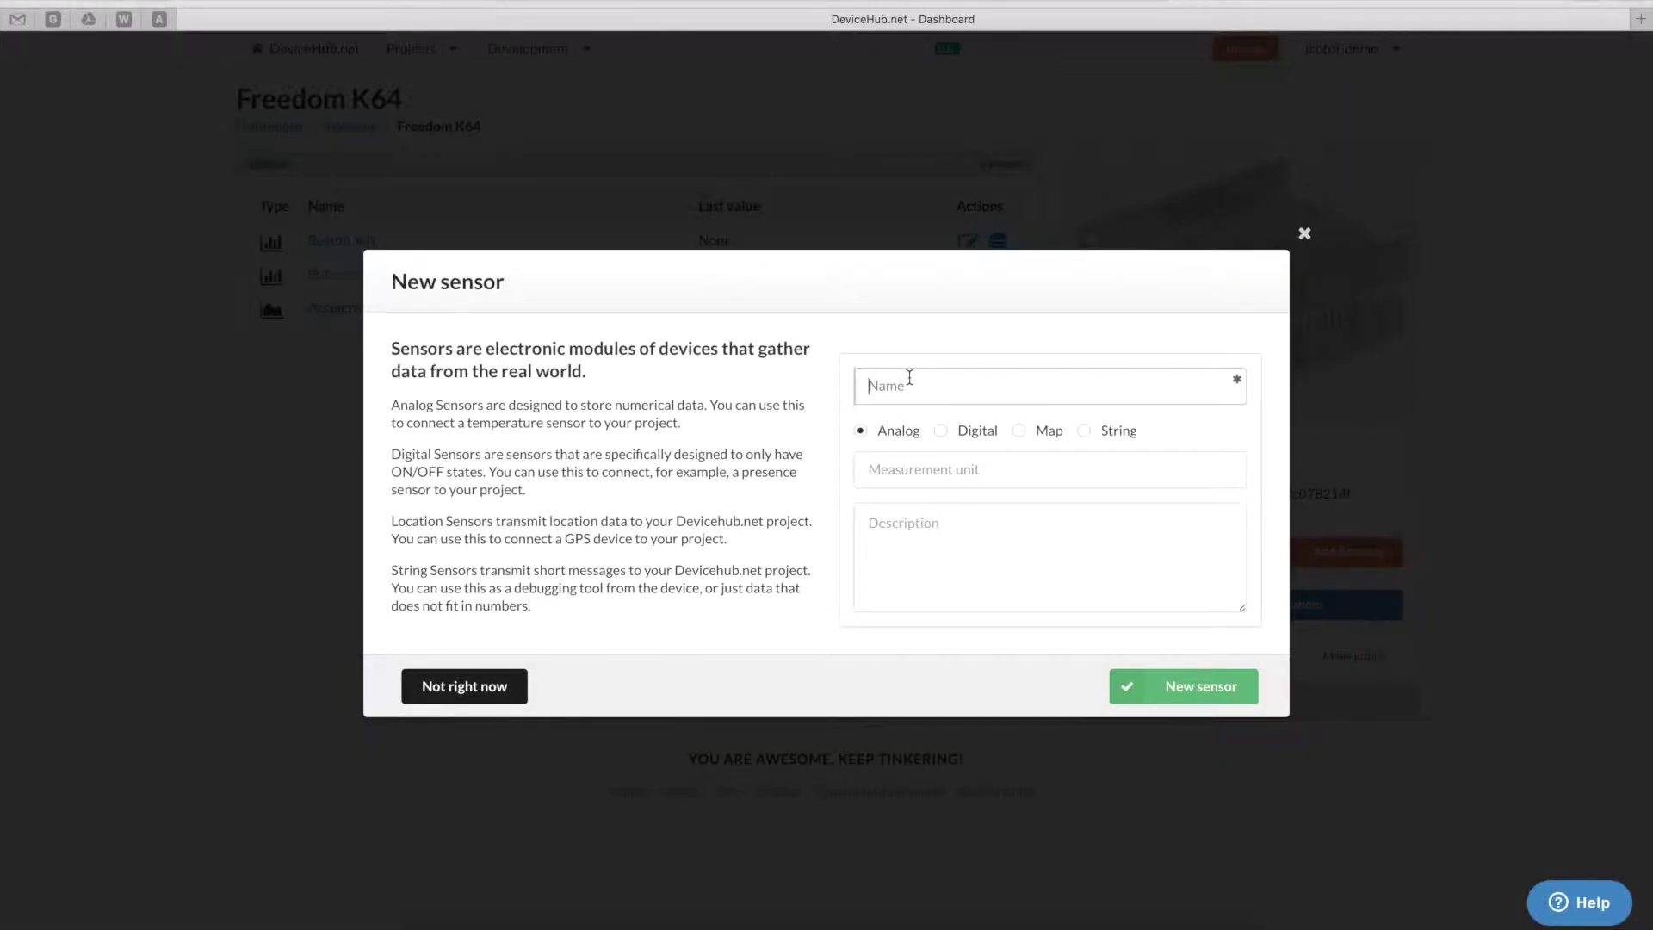
{"action": "type", "text": "Accelerometer_Y"}
{"action": "left_click", "coordinate": [1162, 686]}
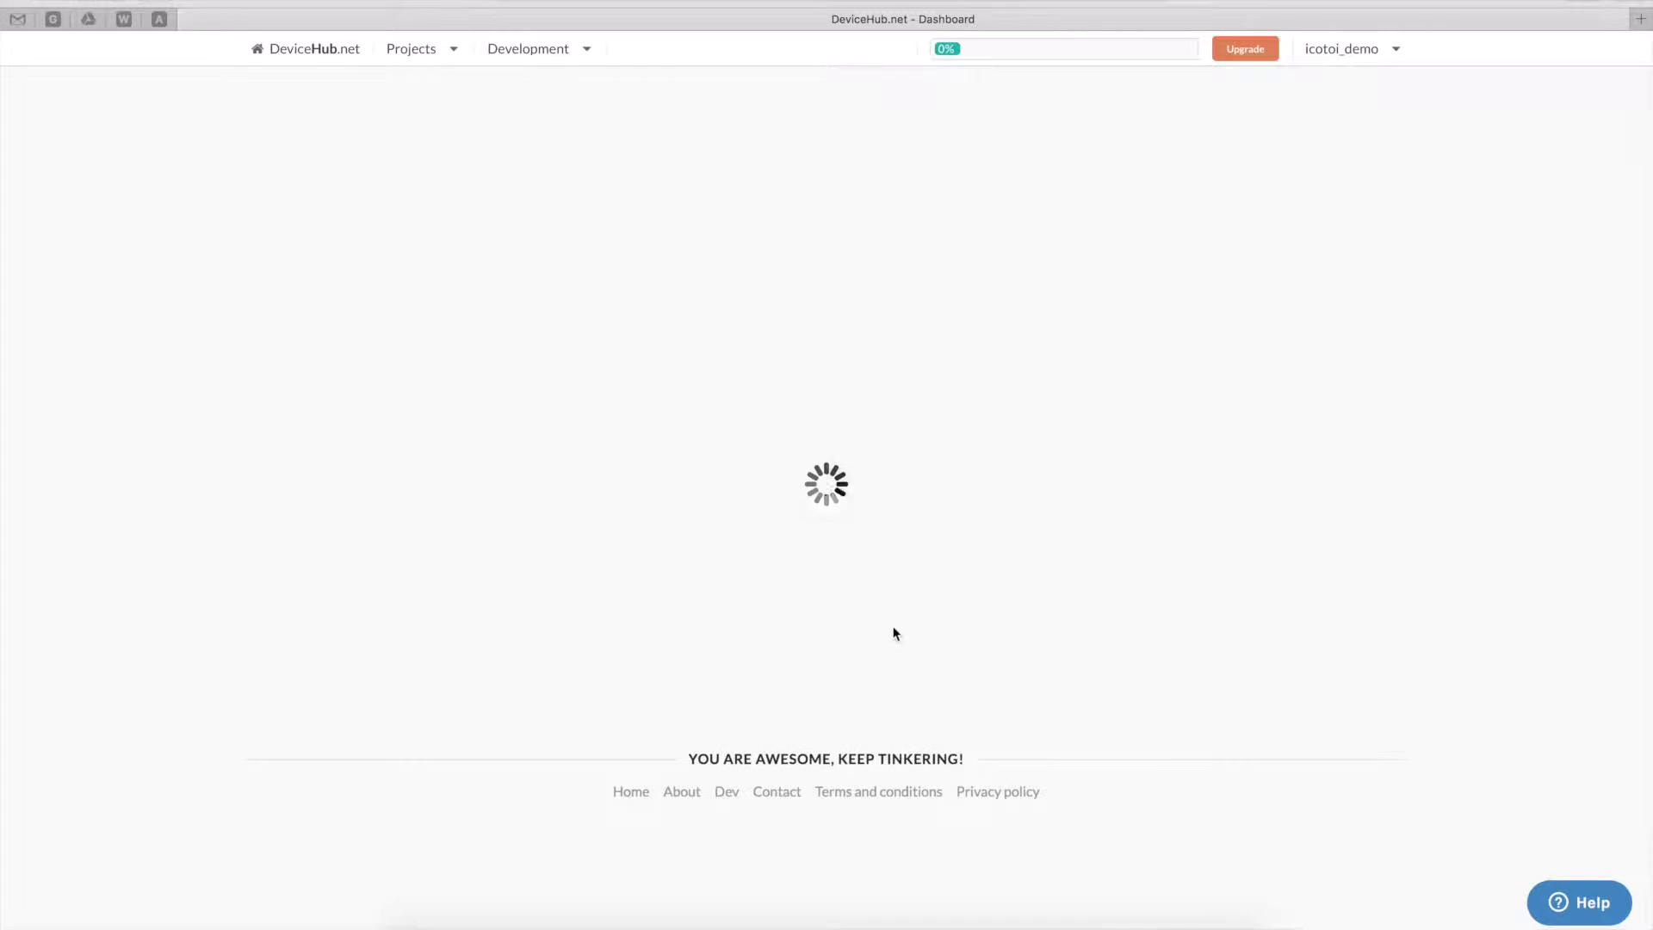
{"action": "left_click", "coordinate": [439, 126]}
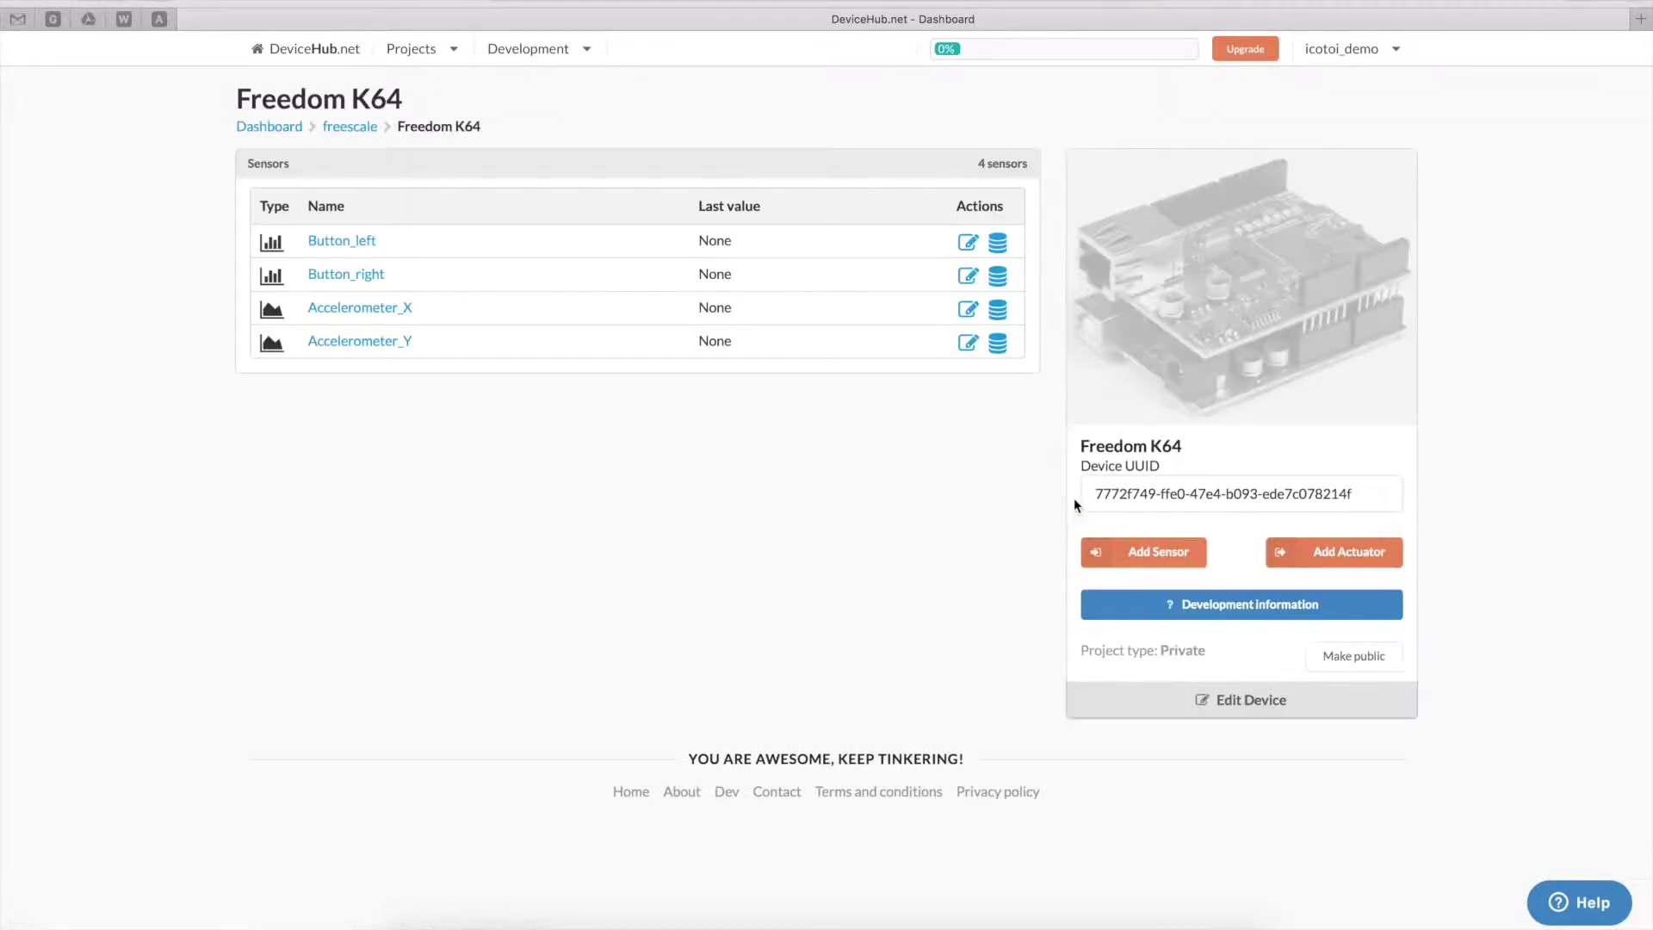
Step: Add an analog sensor named Accelerometer_Z from the pasted name
{"action": "left_click", "coordinate": [1145, 552]}
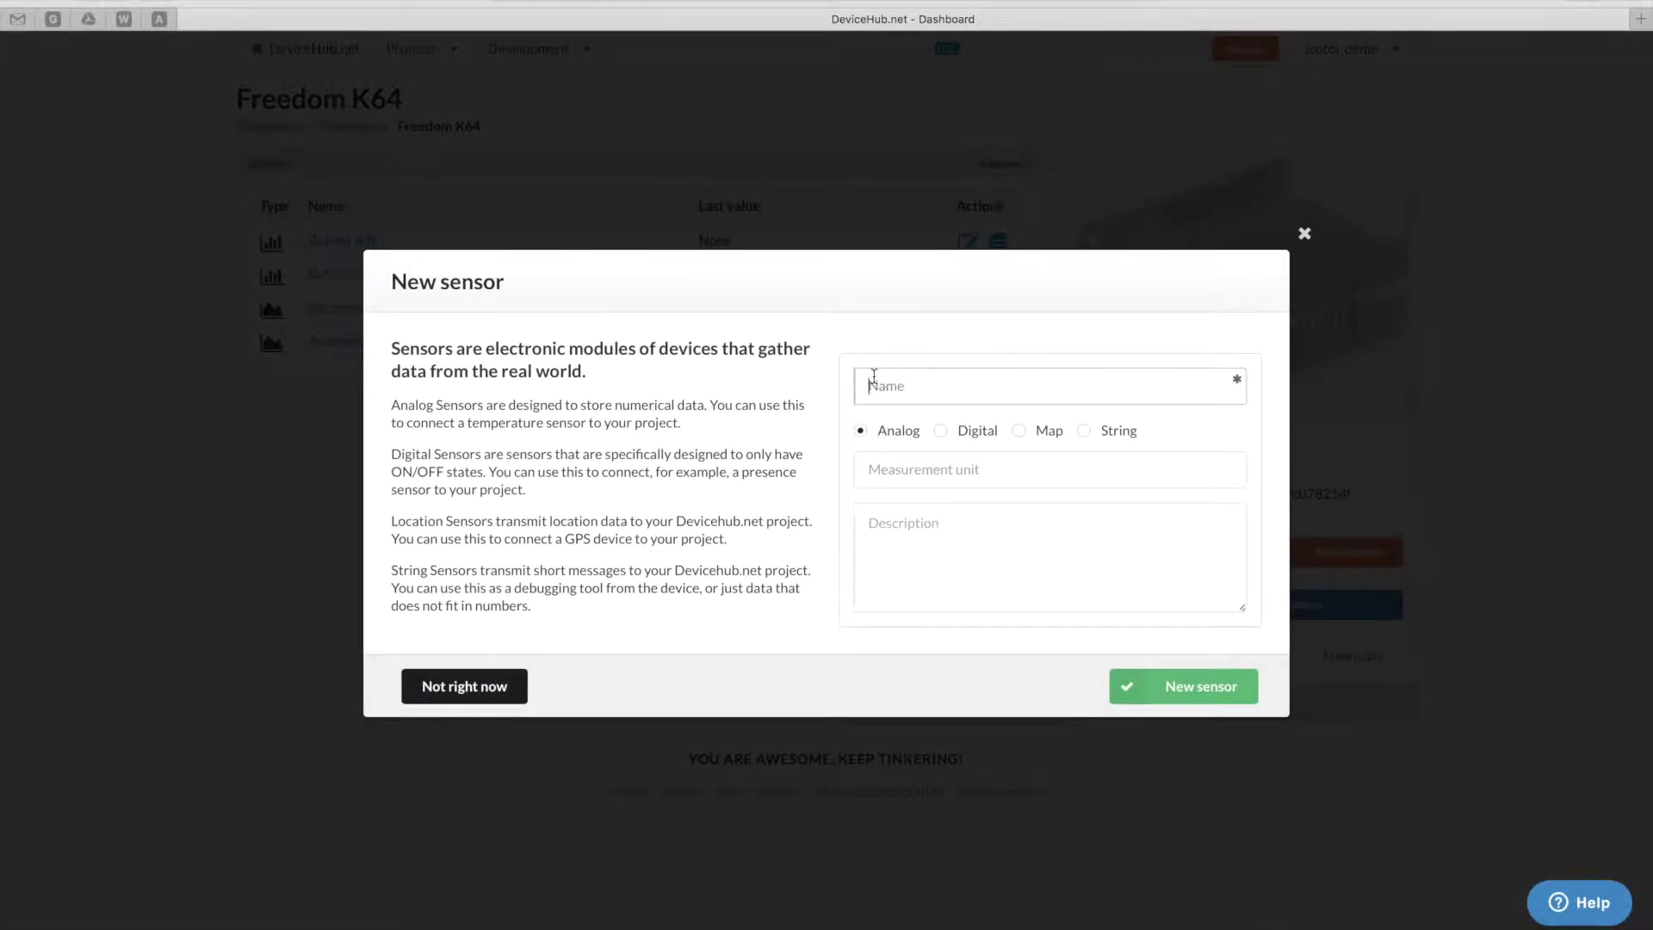
{"action": "key", "text": "super+v"}
{"action": "key", "text": "BackSpace"}
{"action": "type", "text": "Z"}
{"action": "left_click", "coordinate": [1164, 689]}
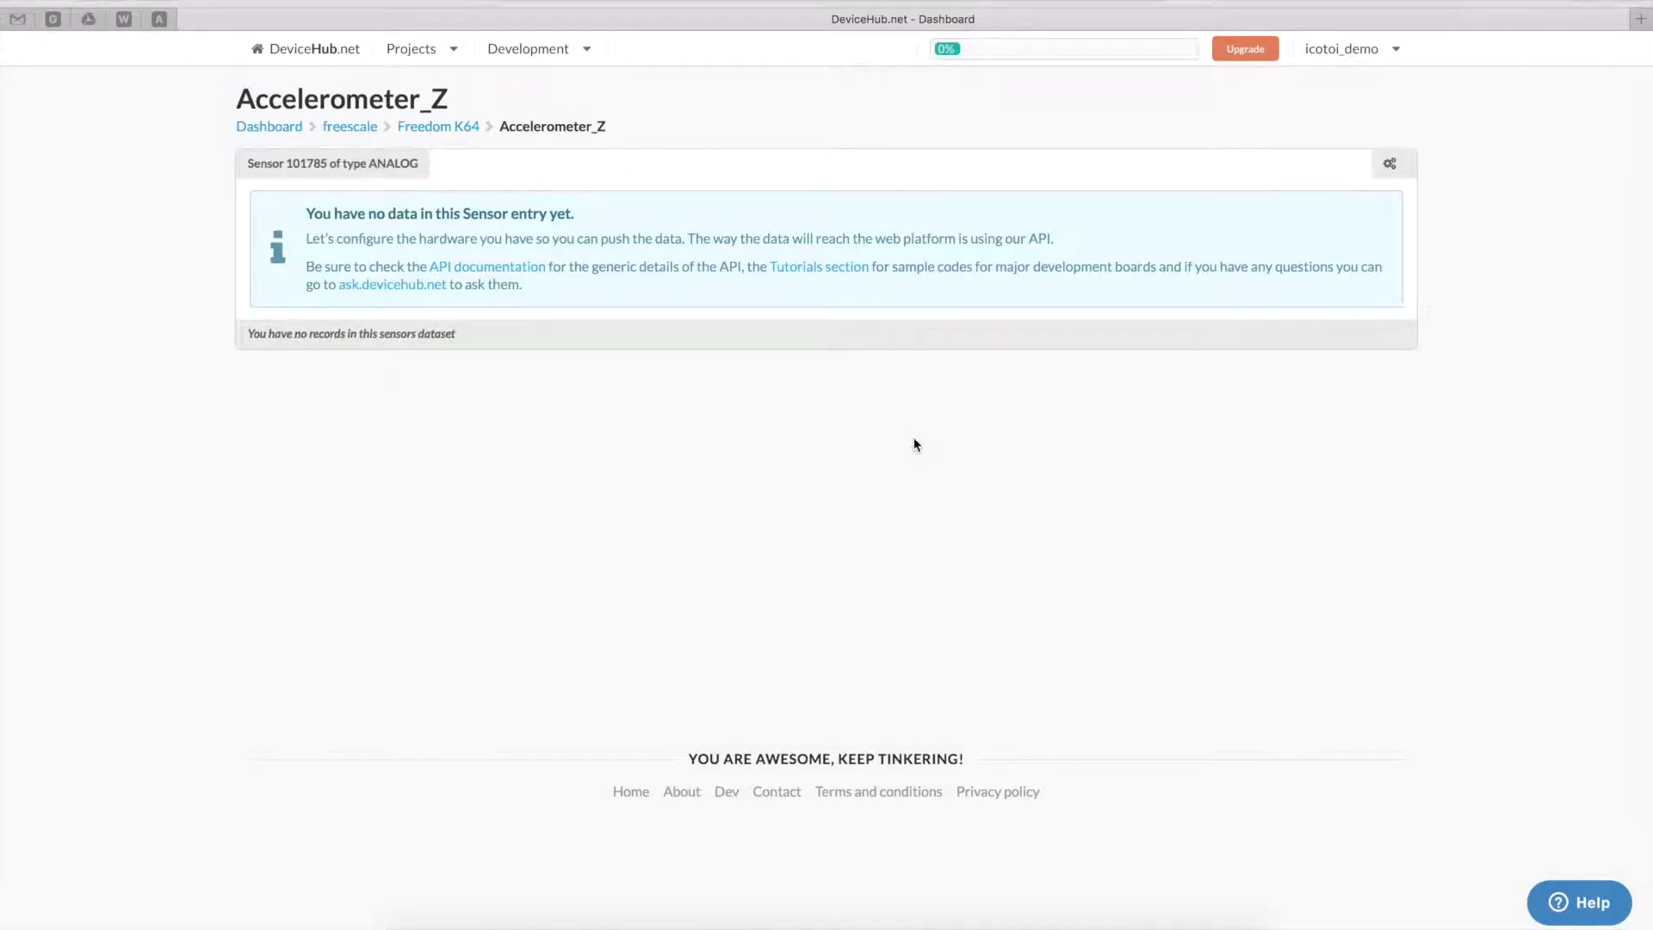
{"action": "left_click", "coordinate": [476, 131]}
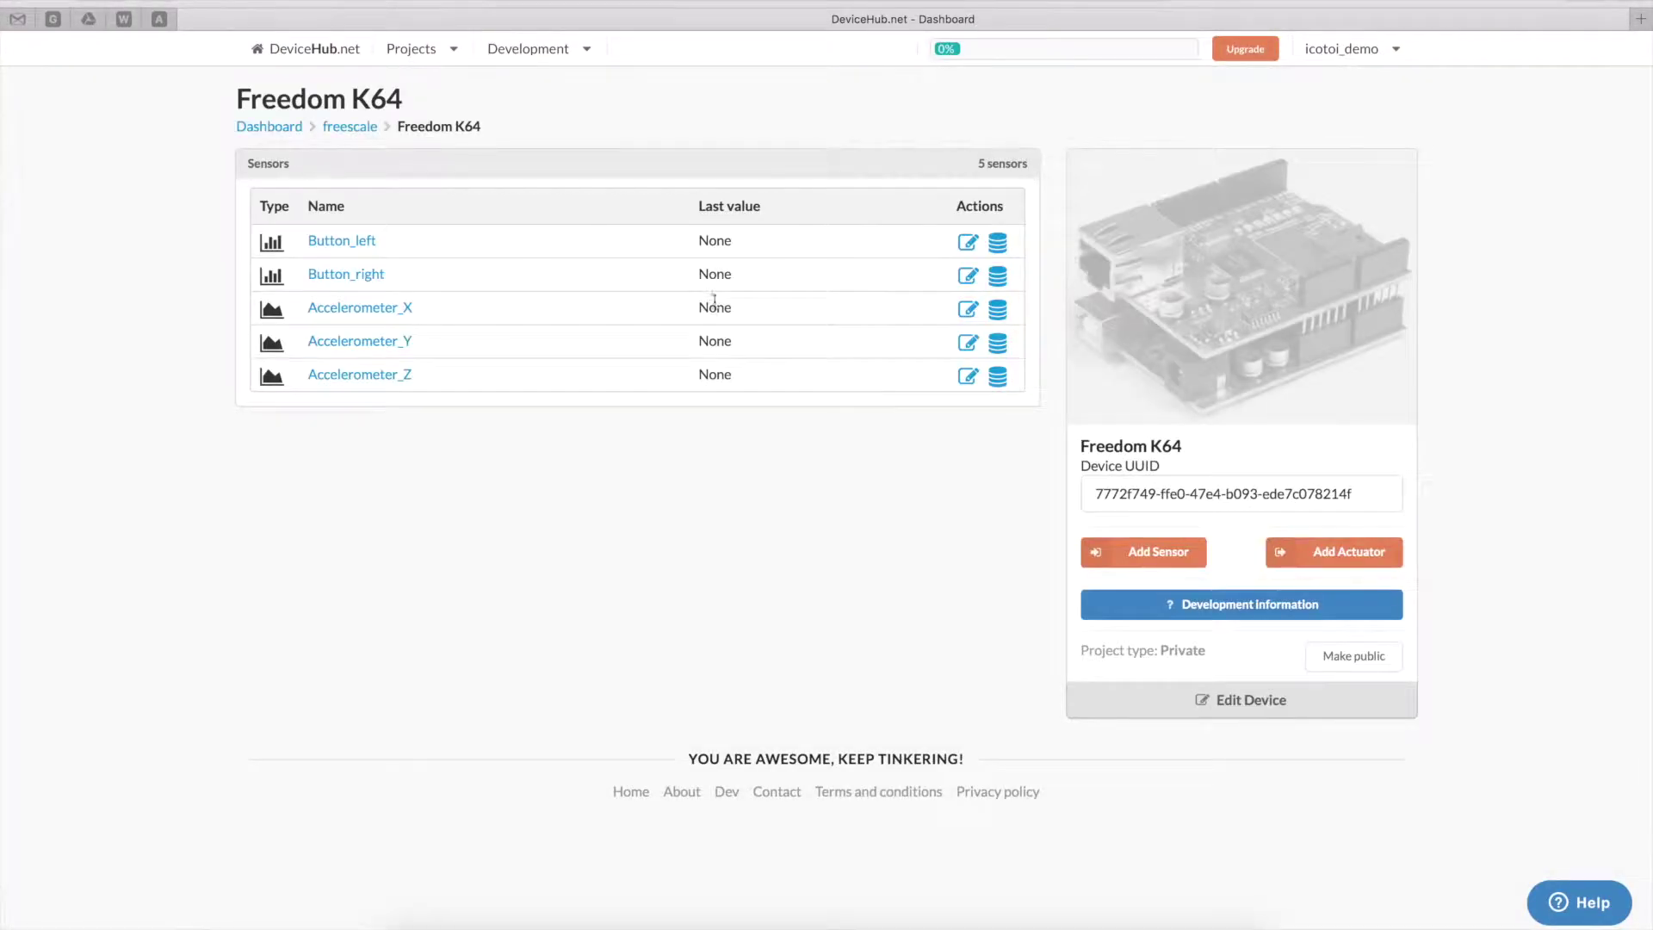
Step: Add an analog sensor named Magnetometer_X and copy its name
{"action": "left_click", "coordinate": [1159, 555]}
{"action": "left_click", "coordinate": [907, 375]}
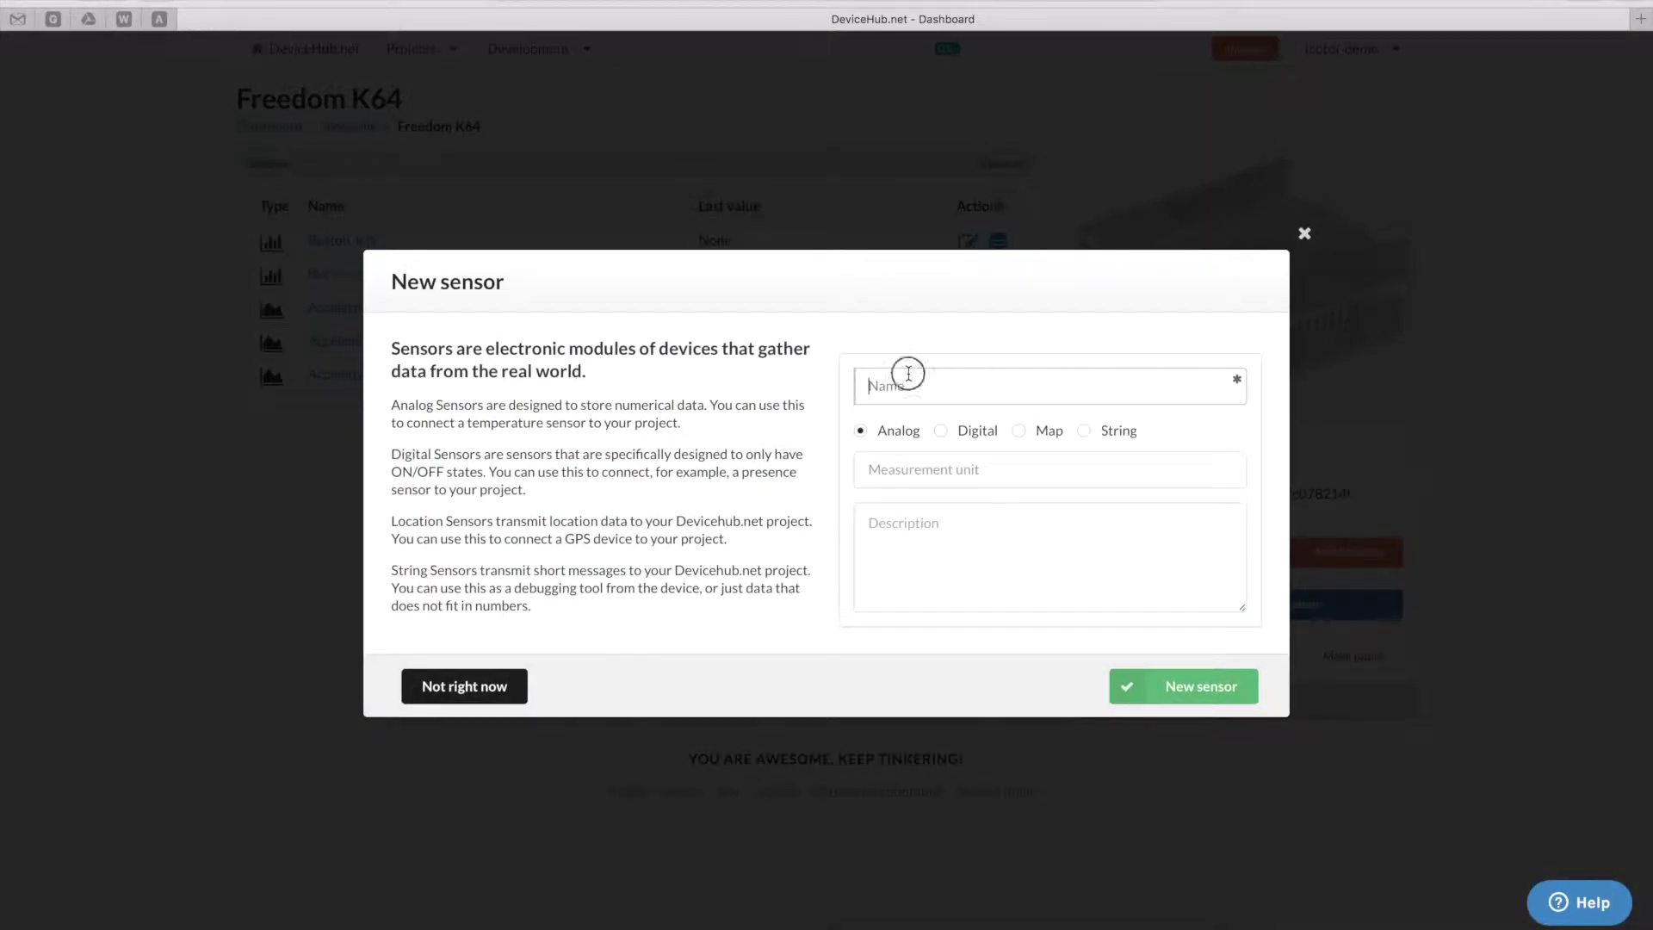
{"action": "type", "text": "Magnetometer_X"}
{"action": "double_click", "coordinate": [939, 392]}
{"action": "key", "text": "ctrl+c"}
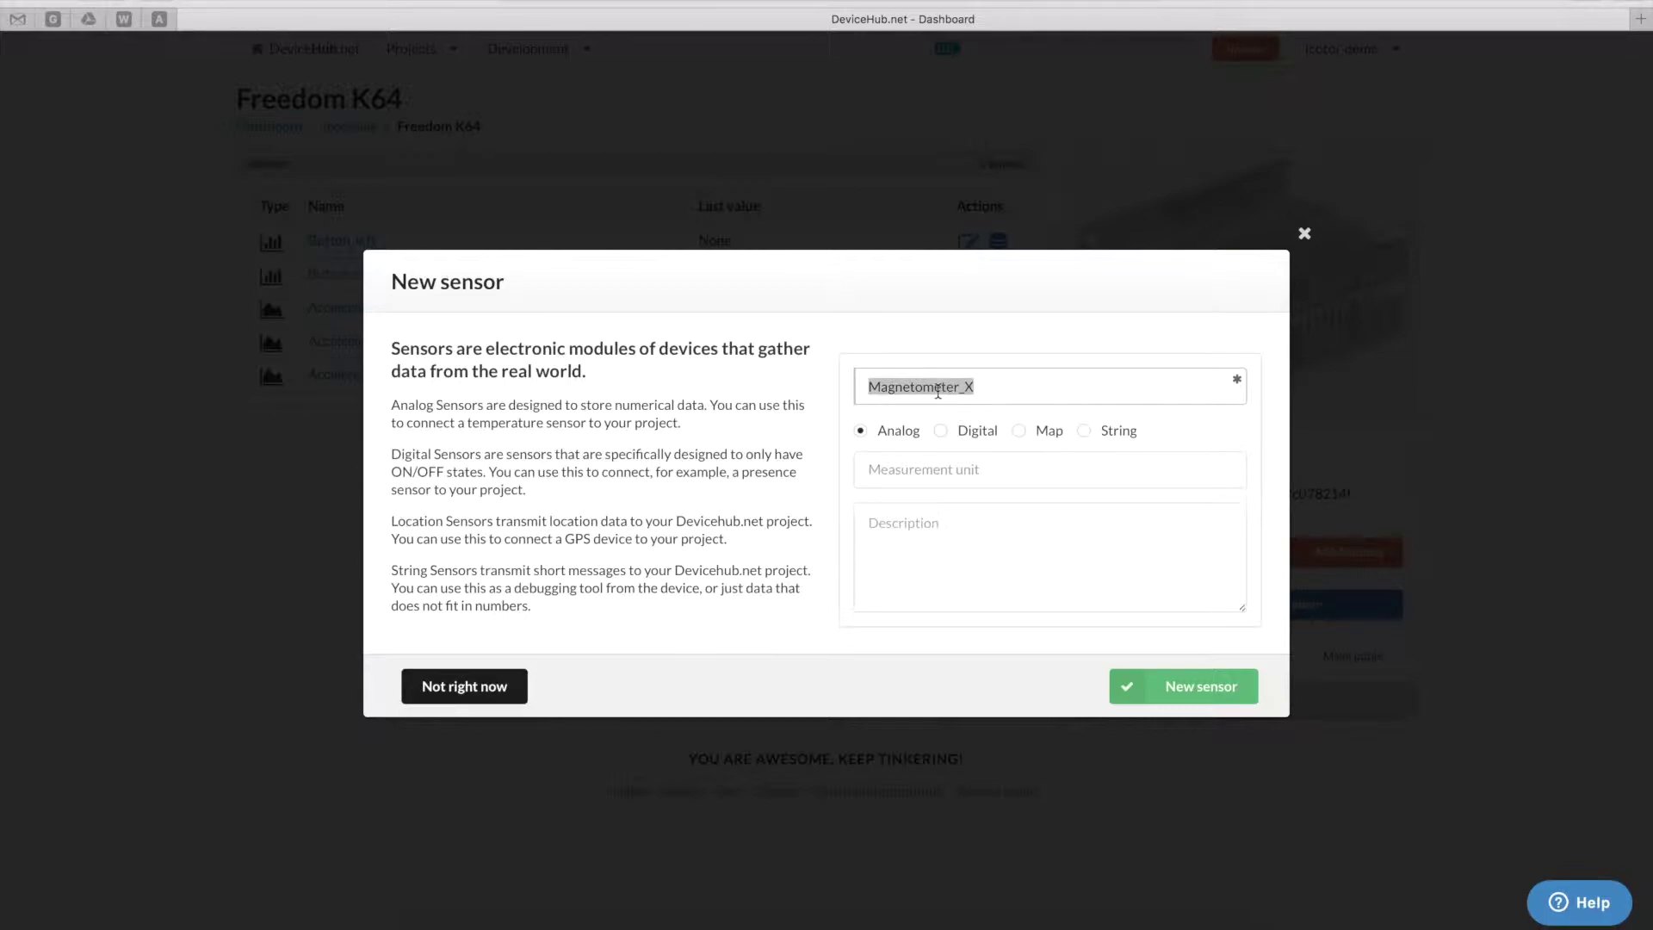
{"action": "left_click", "coordinate": [1164, 699]}
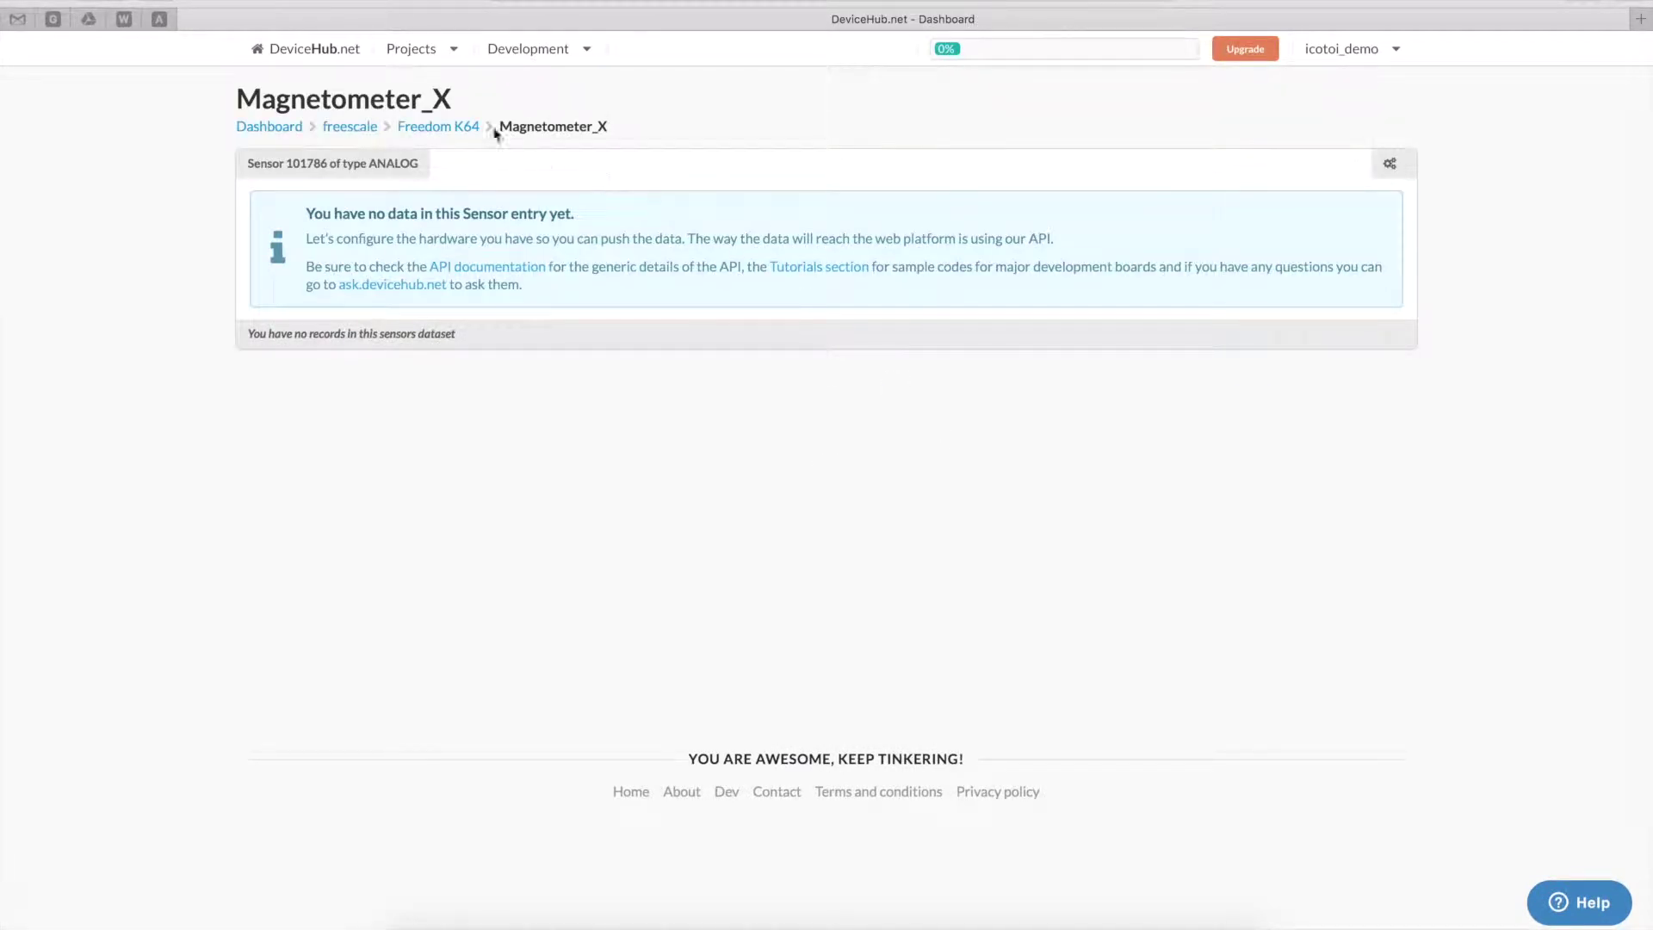
{"action": "left_click", "coordinate": [479, 129]}
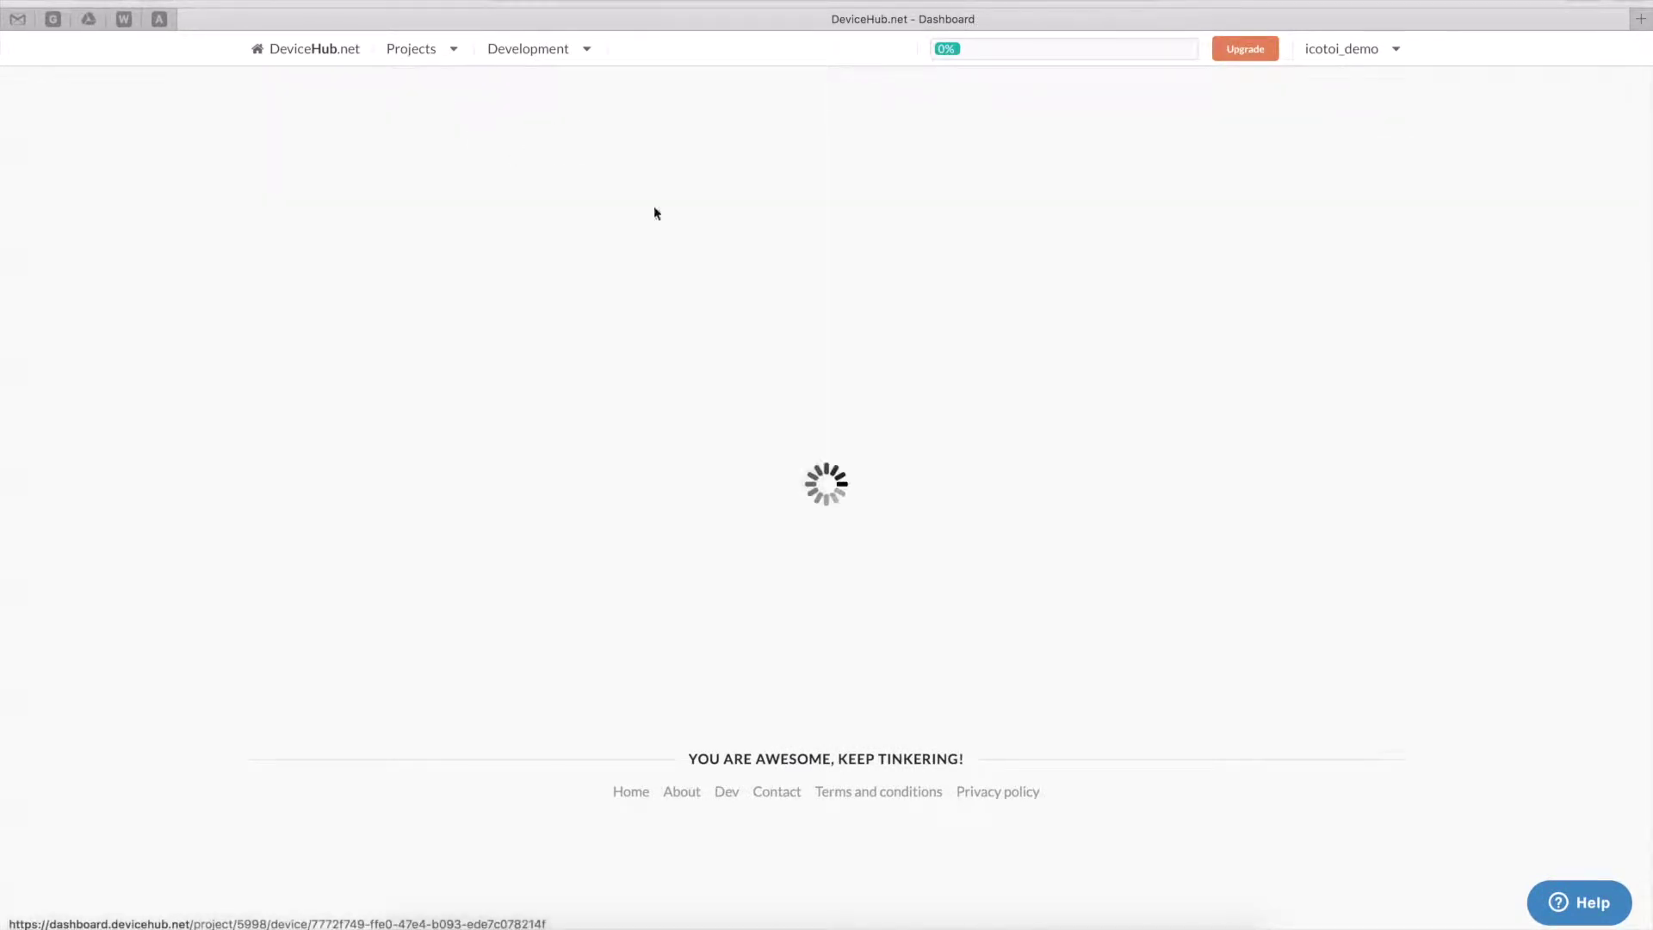
Step: Add an analog sensor named Magnetometer_Y from the pasted name
{"action": "left_click", "coordinate": [1155, 552]}
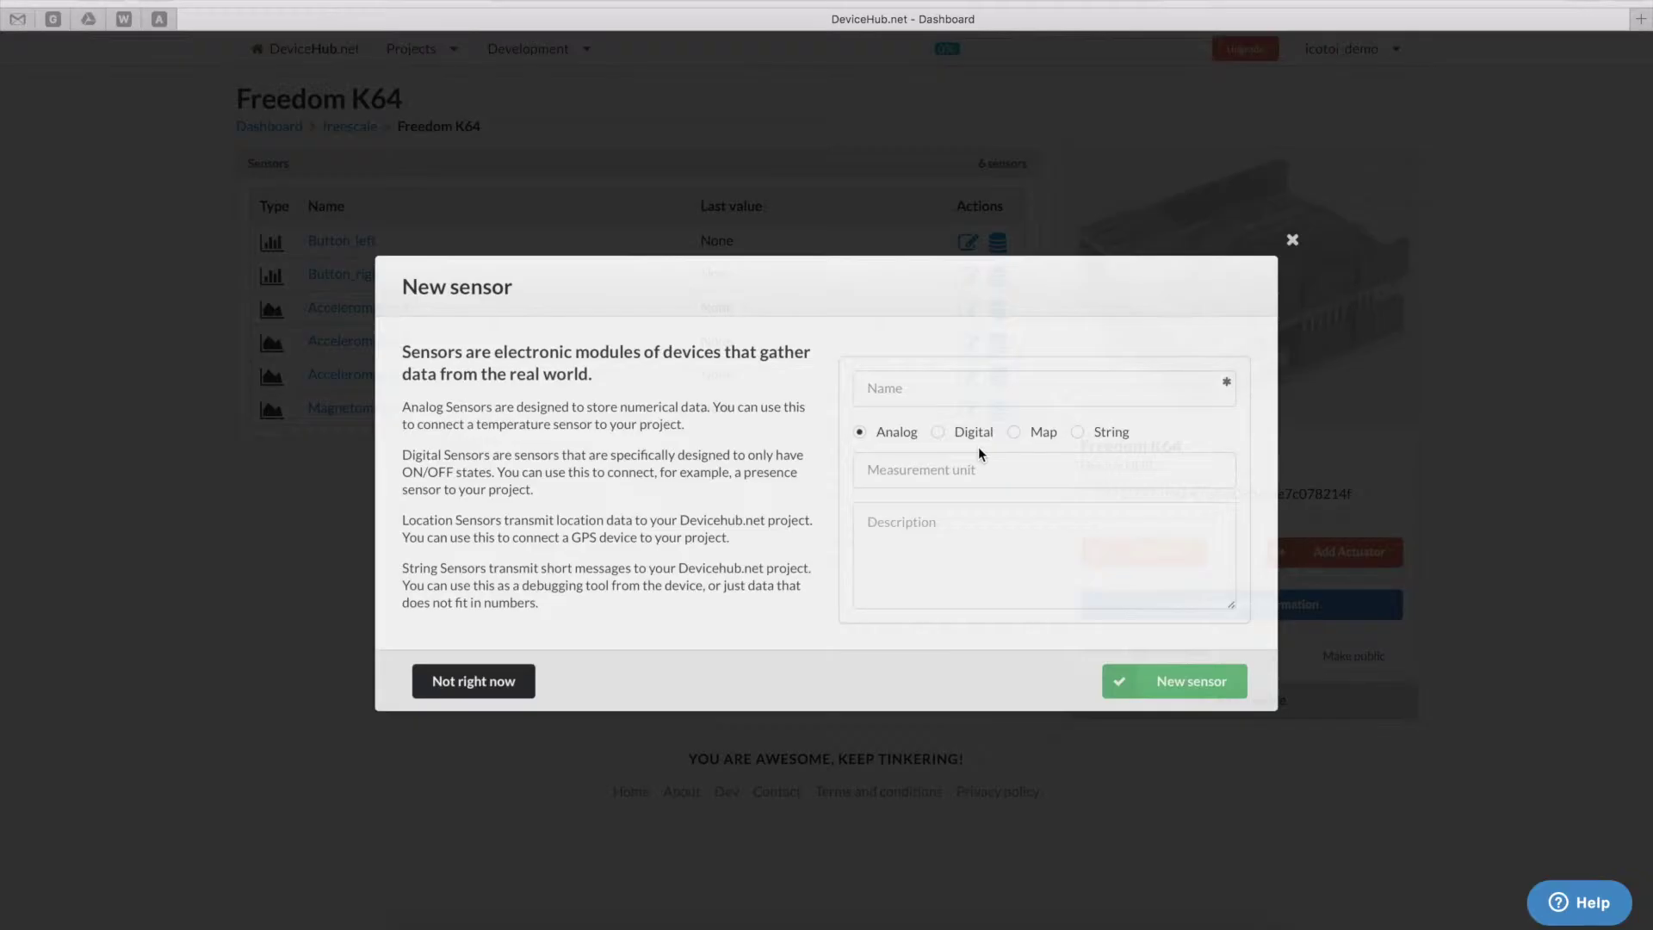
{"action": "left_click", "coordinate": [899, 383]}
{"action": "key", "text": "ctrl+v"}
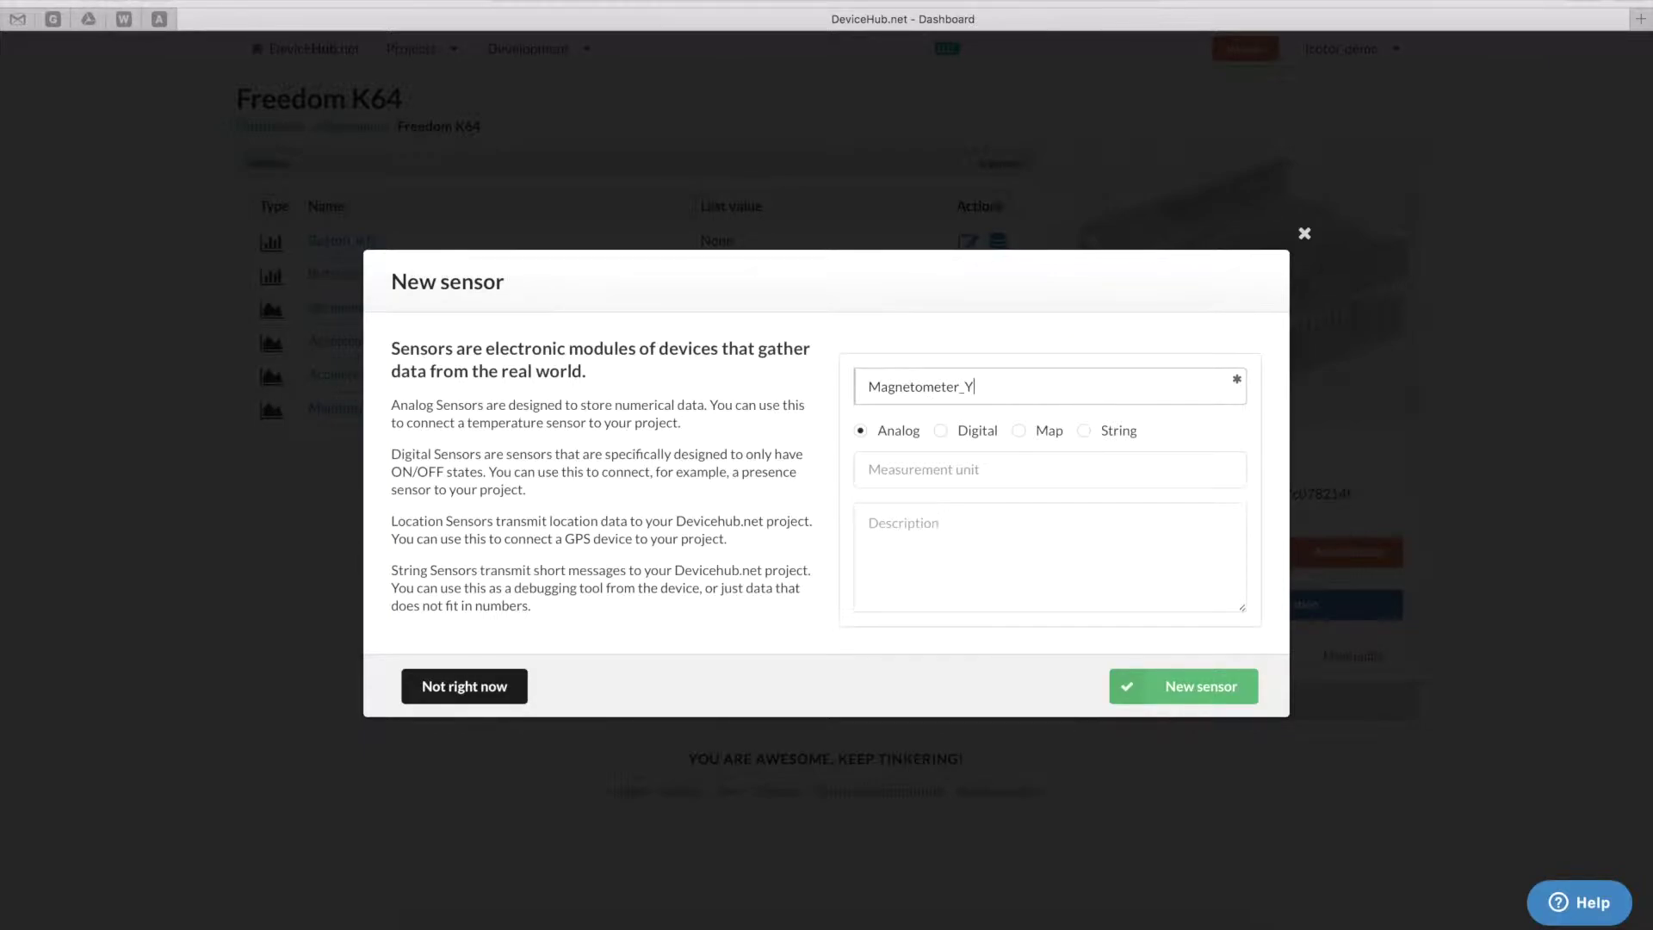
{"action": "left_click", "coordinate": [1174, 686]}
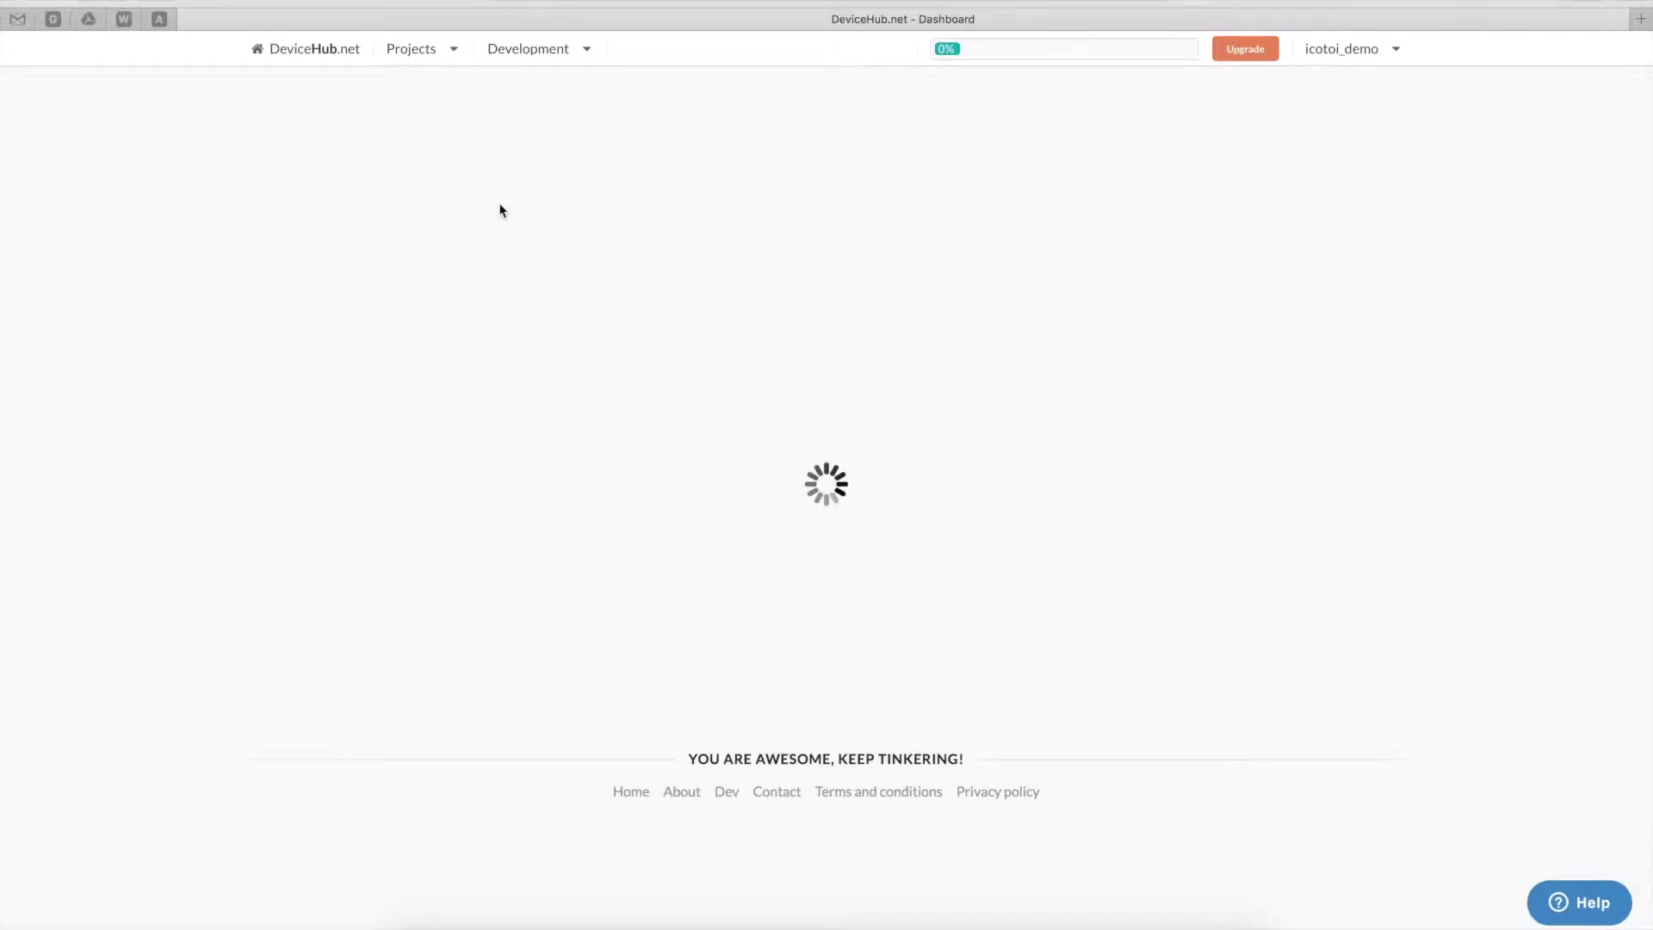
{"action": "left_click", "coordinate": [447, 127]}
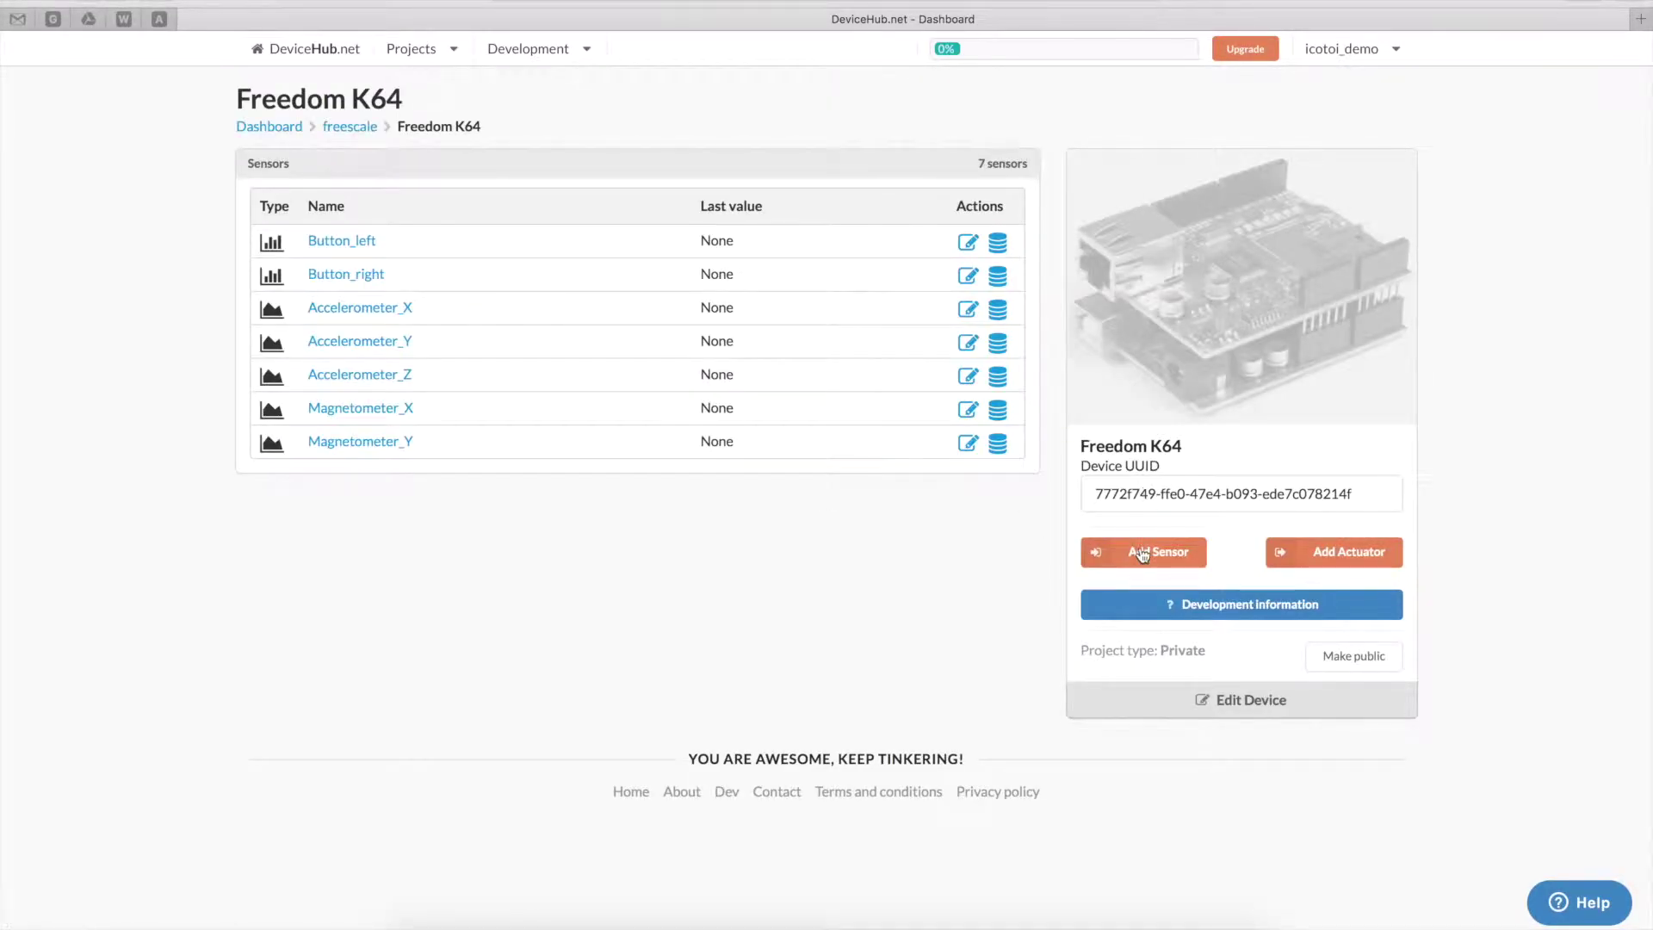
Step: Add an analog sensor named Magnetometer_Z by editing the pasted name
{"action": "left_click", "coordinate": [1145, 555]}
{"action": "left_click", "coordinate": [922, 386]}
{"action": "type", "text": "Magnetometer_Y"}
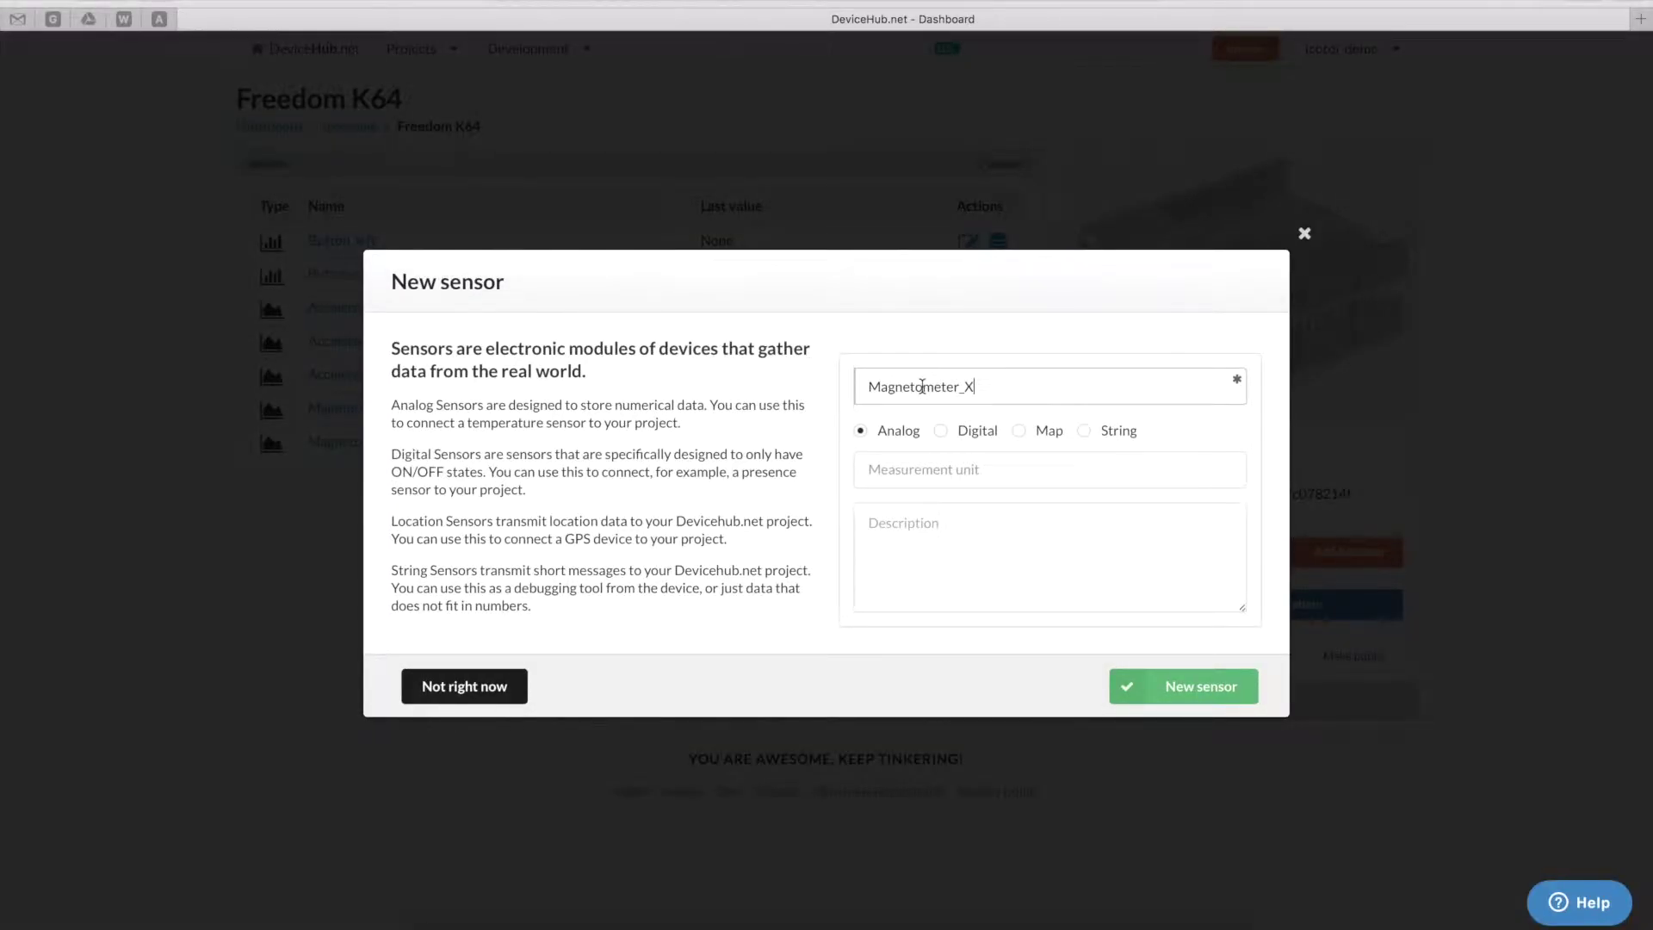
{"action": "key", "text": "BackSpace"}
{"action": "type", "text": "Z"}
{"action": "left_click", "coordinate": [1174, 686]}
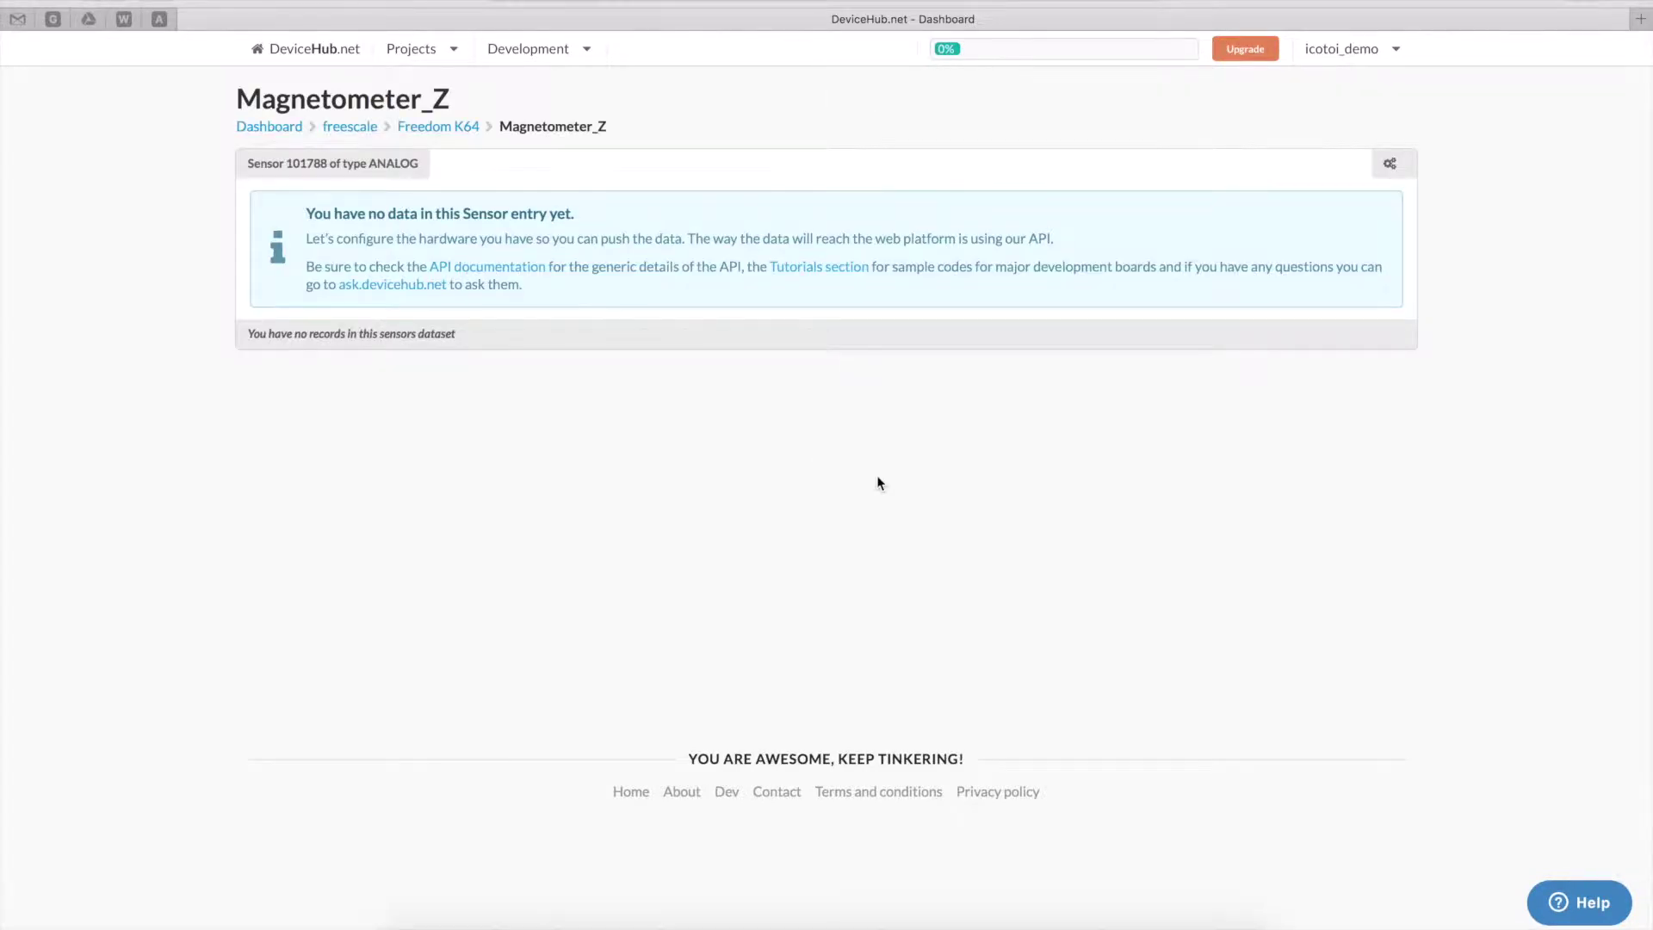
{"action": "left_click", "coordinate": [463, 125]}
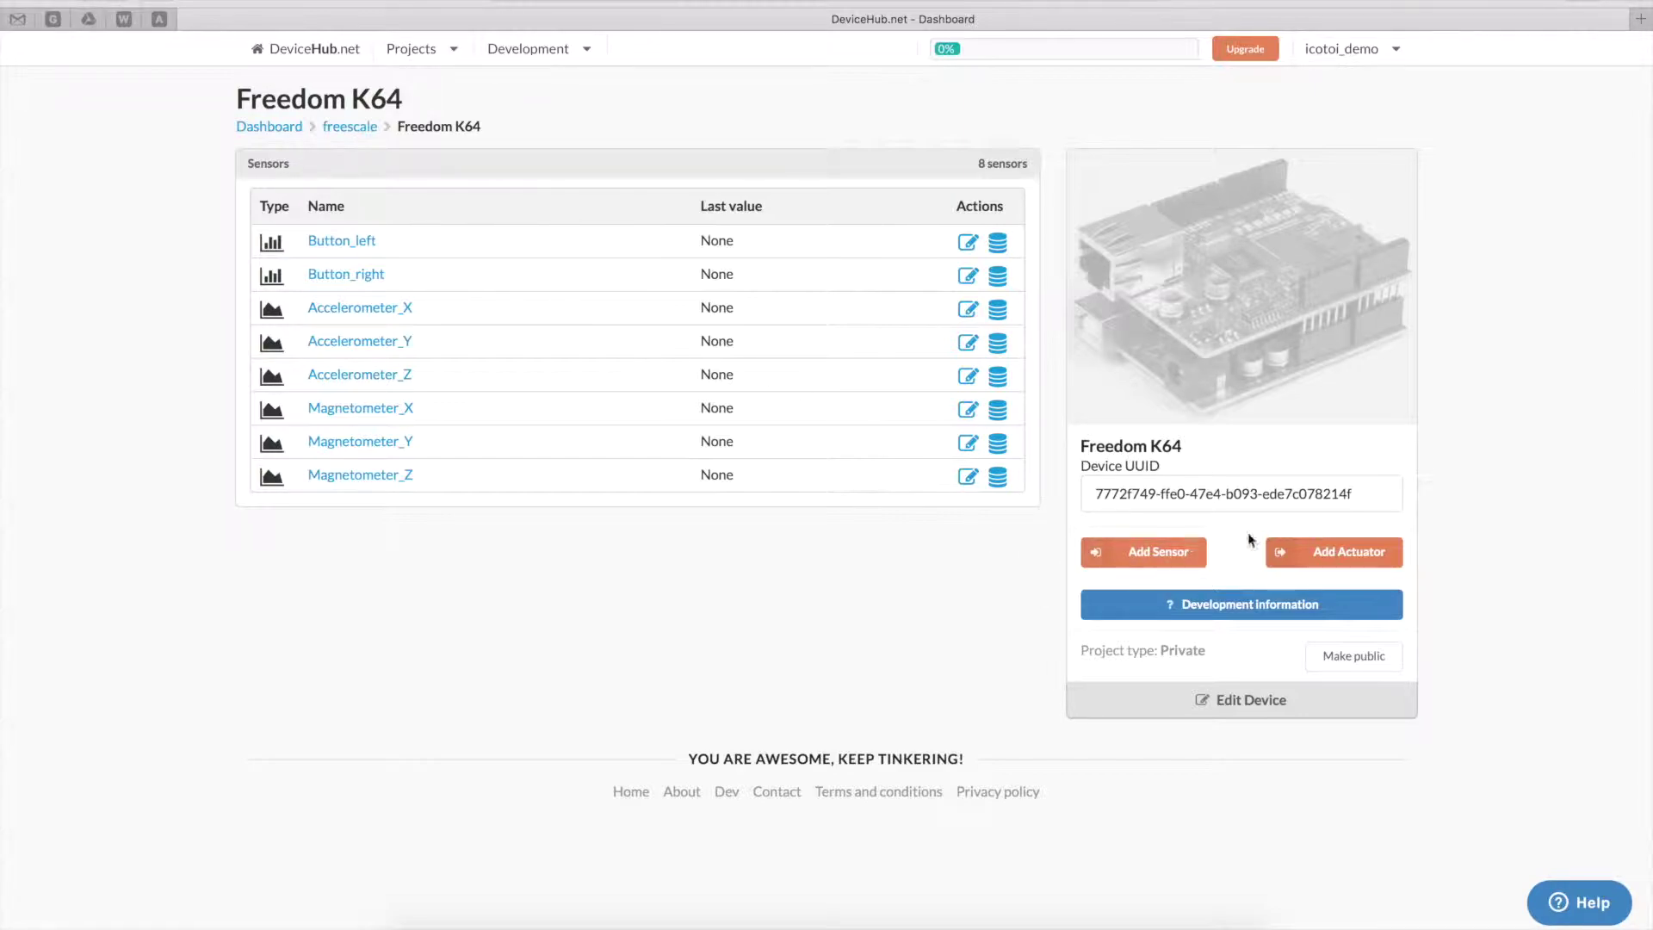
Step: Add a digital actuator named Red and test switching it on and off
{"action": "left_click", "coordinate": [1317, 558]}
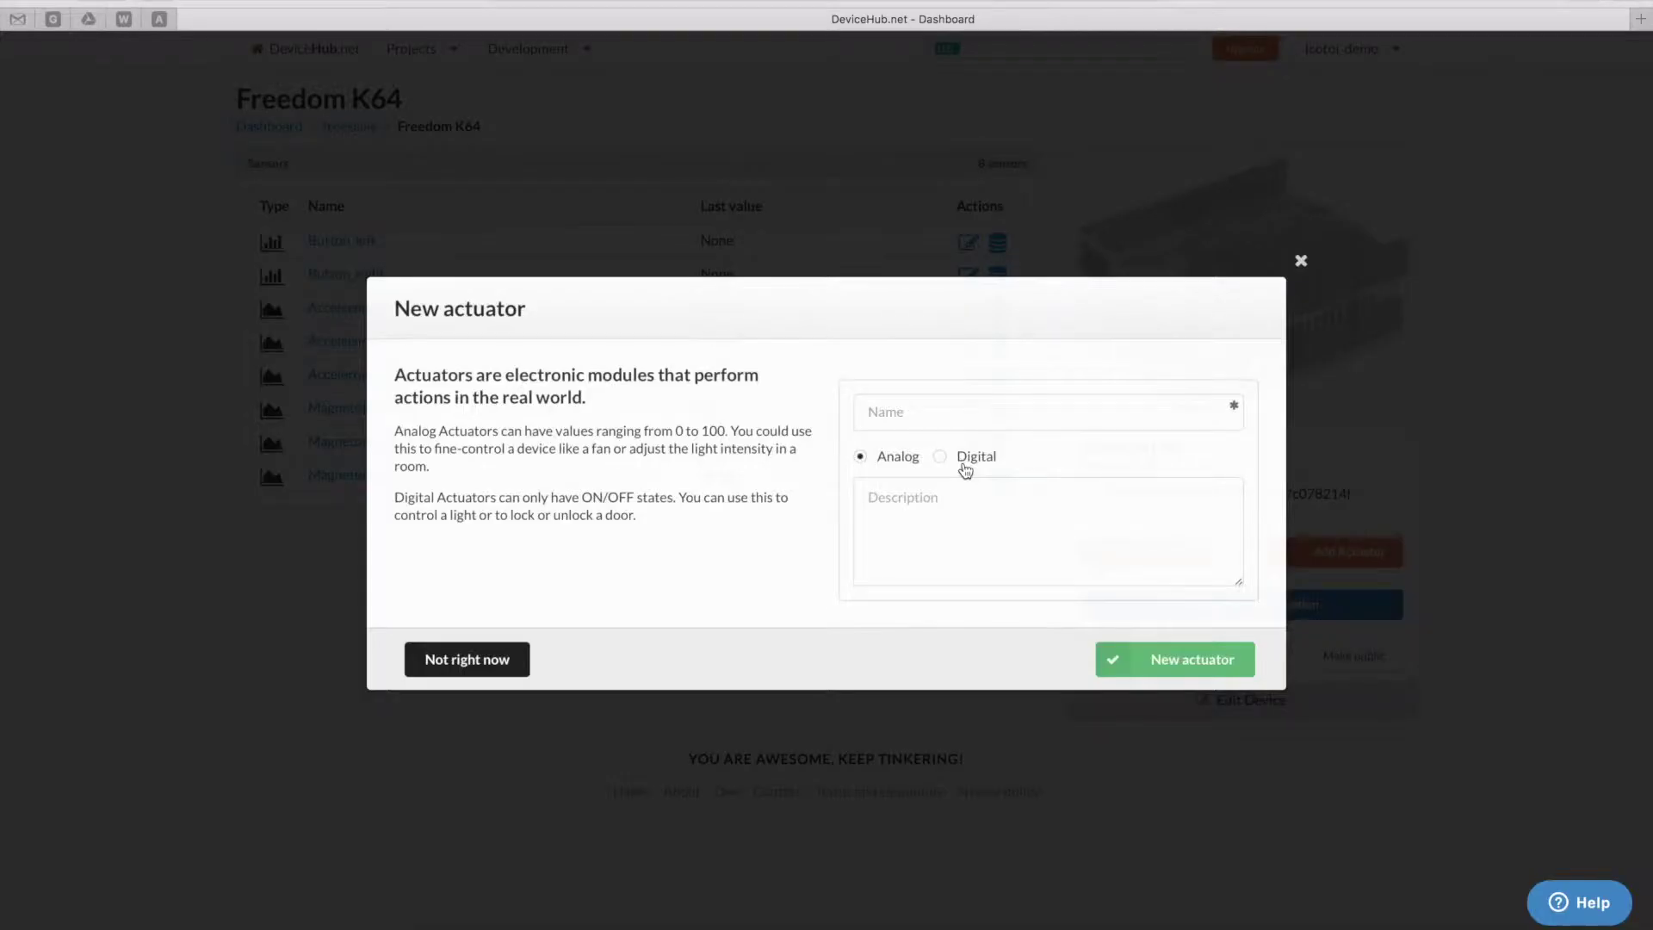
{"action": "left_click", "coordinate": [940, 456]}
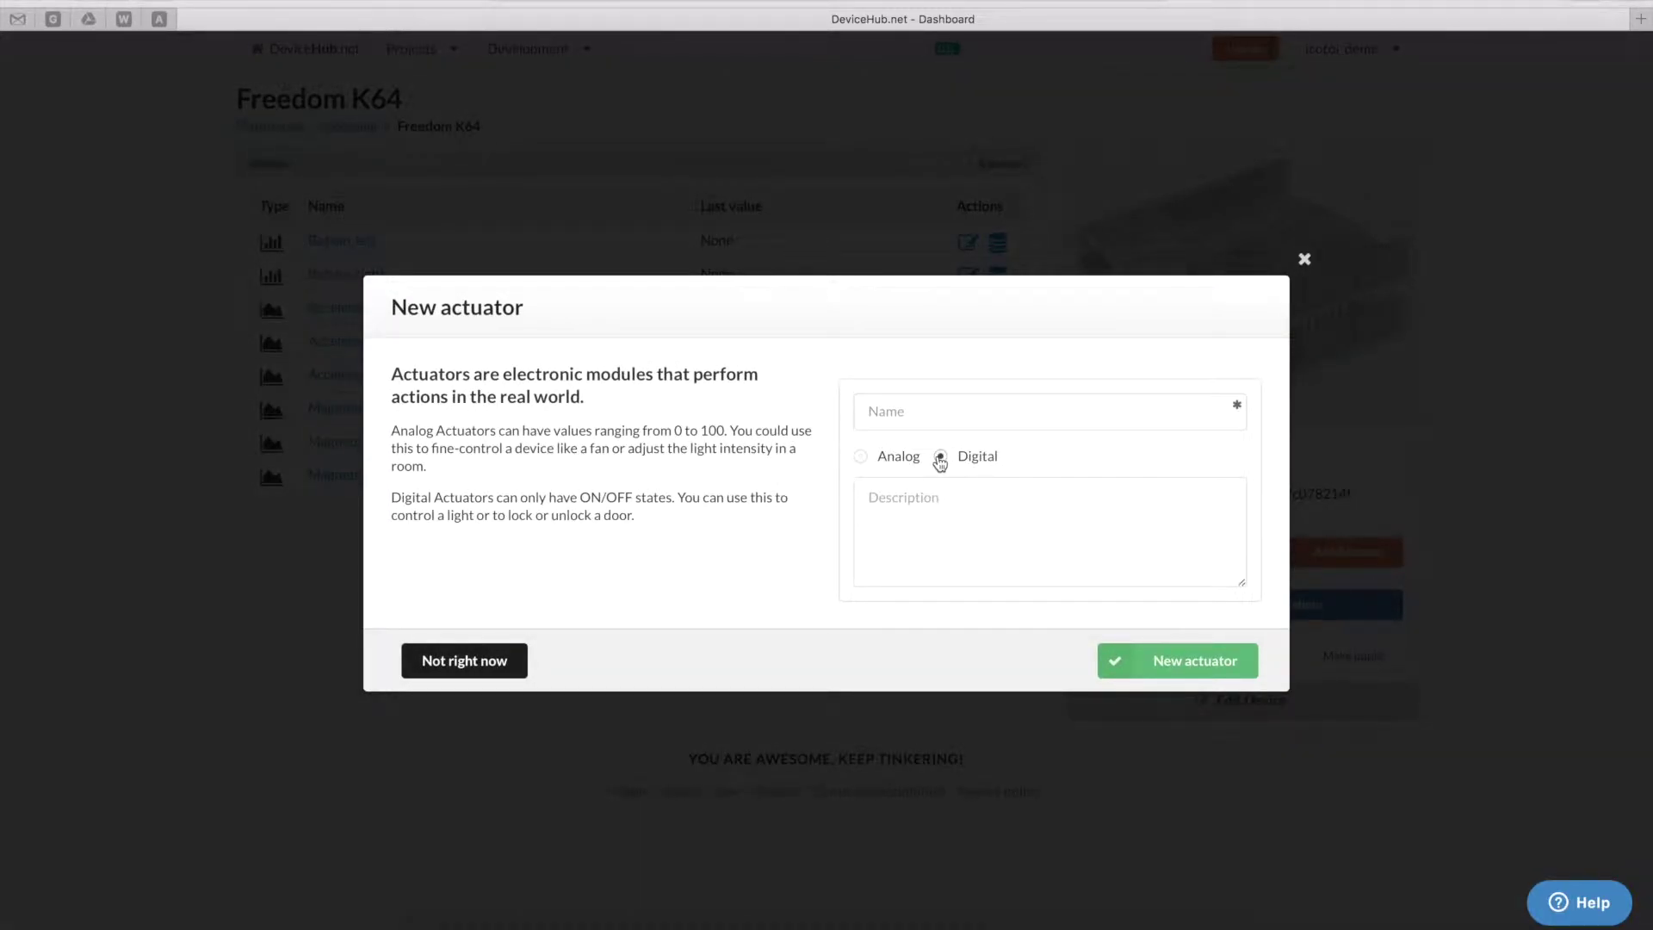
{"action": "left_click", "coordinate": [888, 411]}
{"action": "type", "text": "Red"}
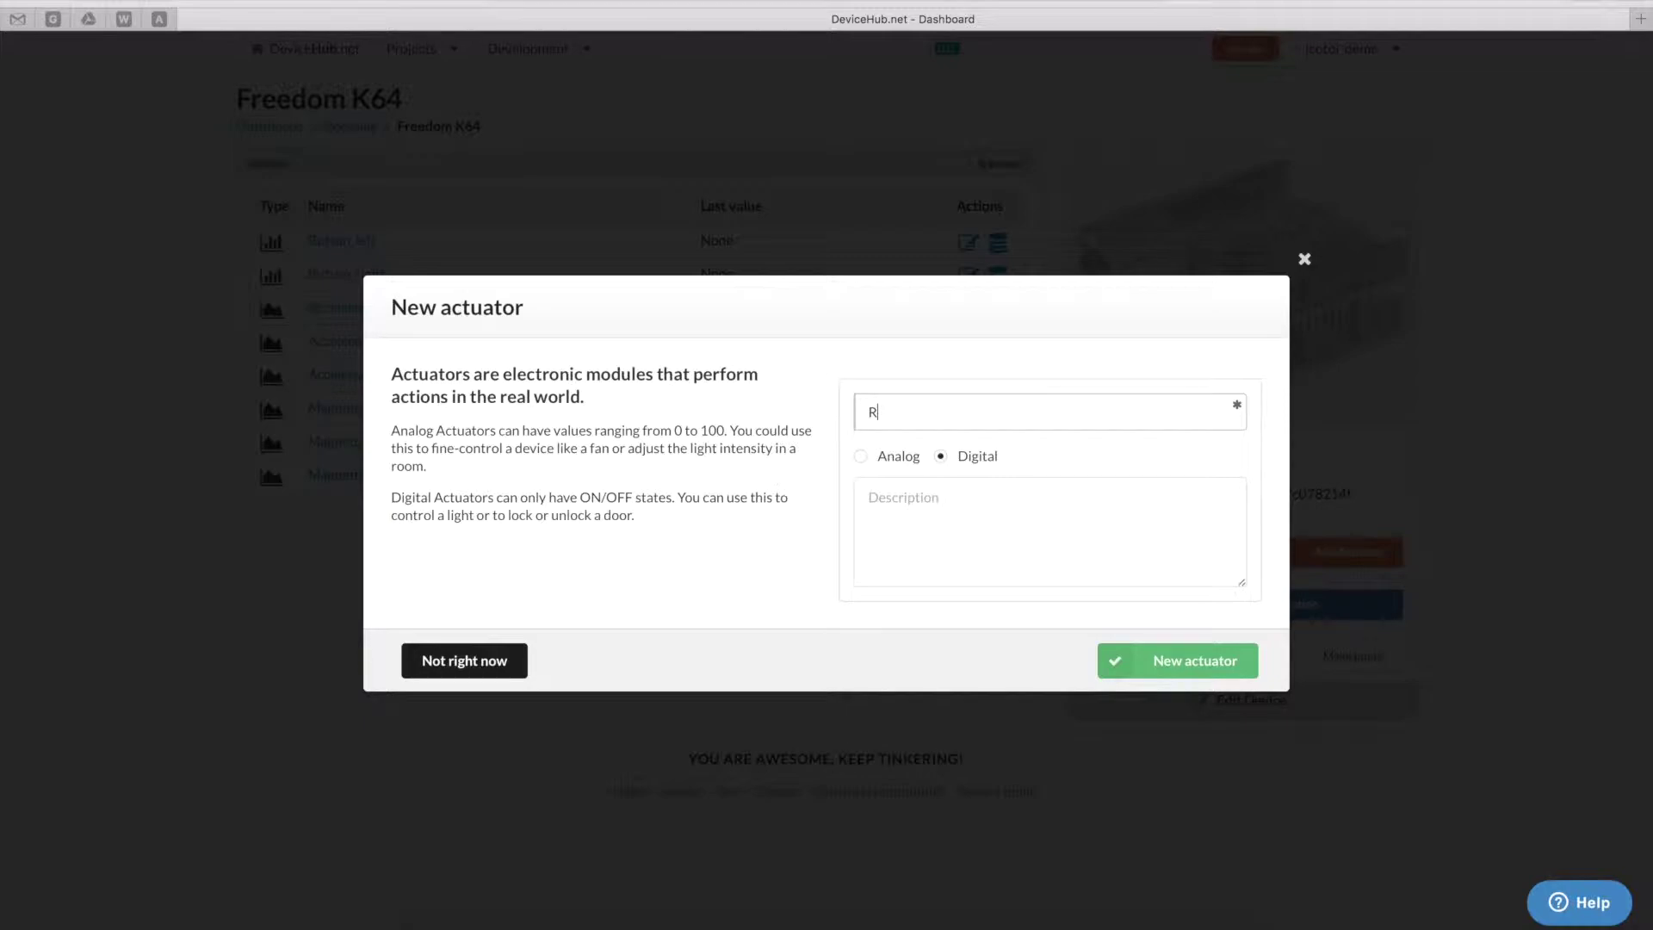
{"action": "left_click", "coordinate": [1174, 679]}
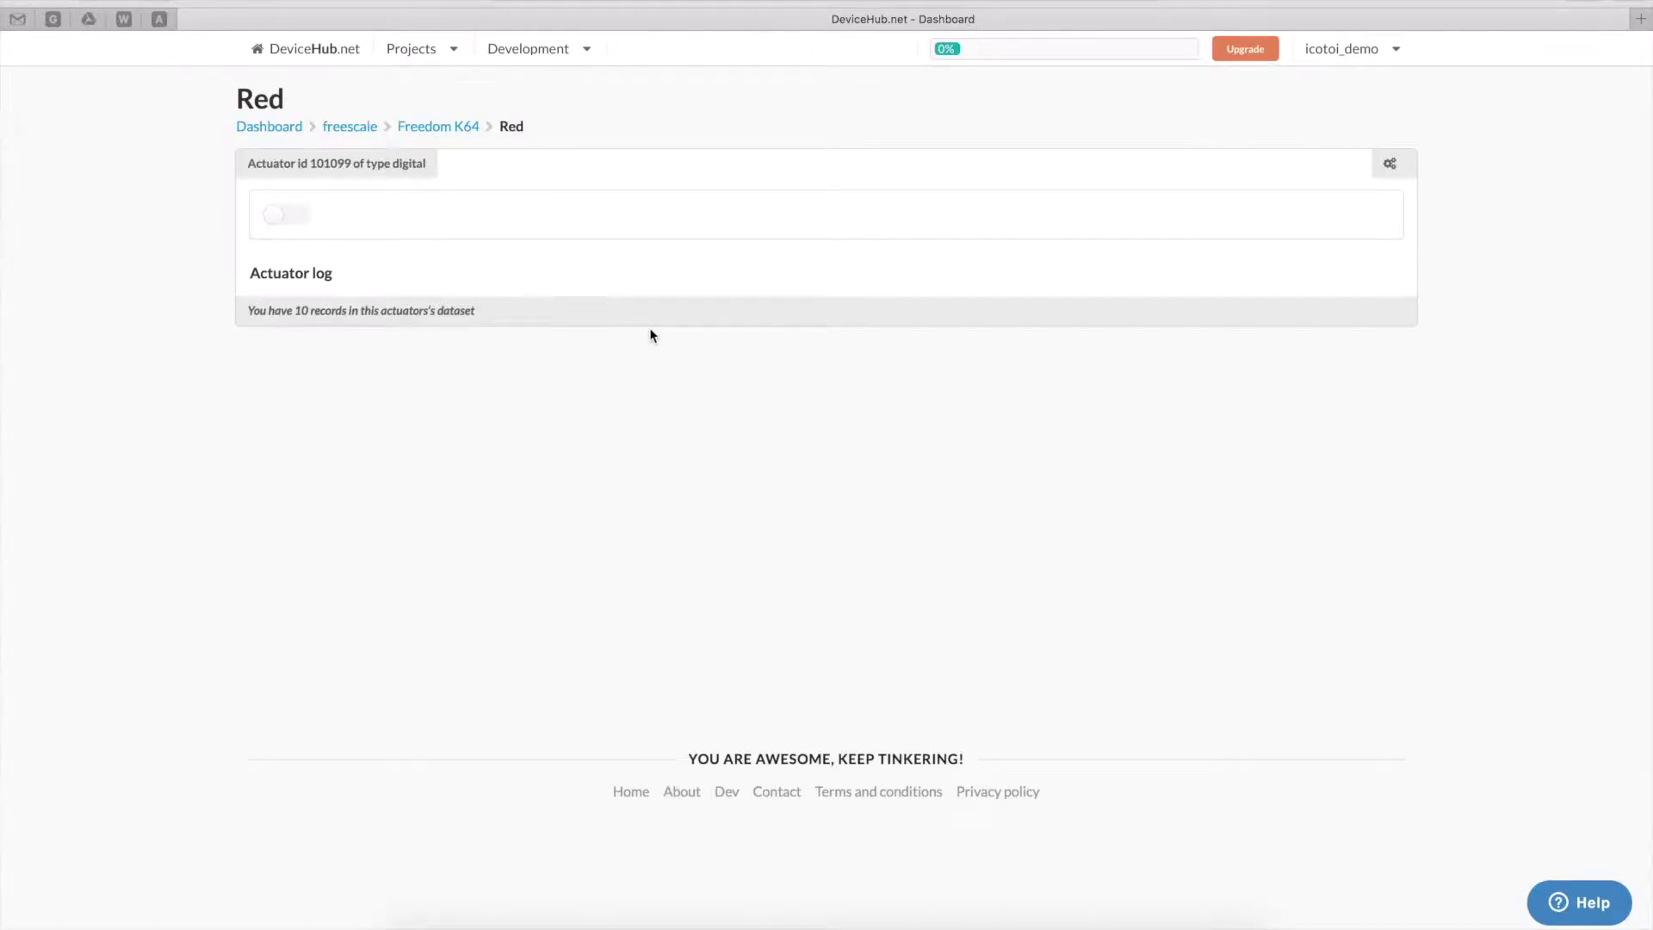
{"action": "left_click", "coordinate": [457, 131]}
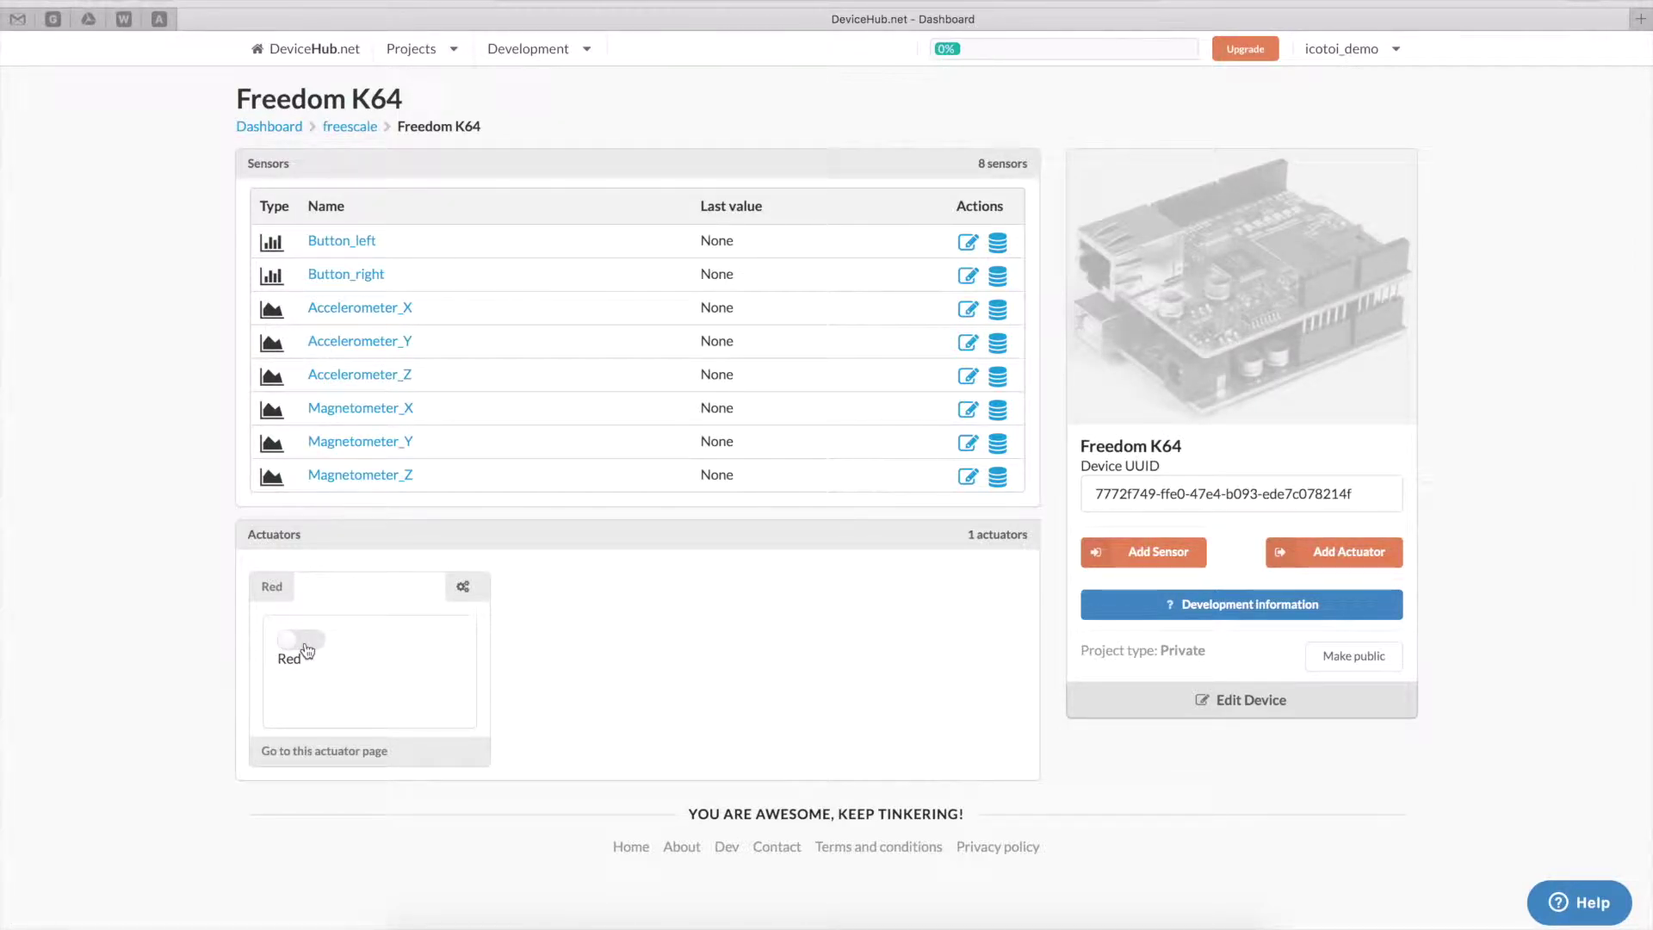
{"action": "left_click", "coordinate": [308, 650]}
{"action": "left_click", "coordinate": [297, 648]}
Step: Add a digital actuator named Green
{"action": "left_click", "coordinate": [1290, 560]}
{"action": "type", "text": "G"}
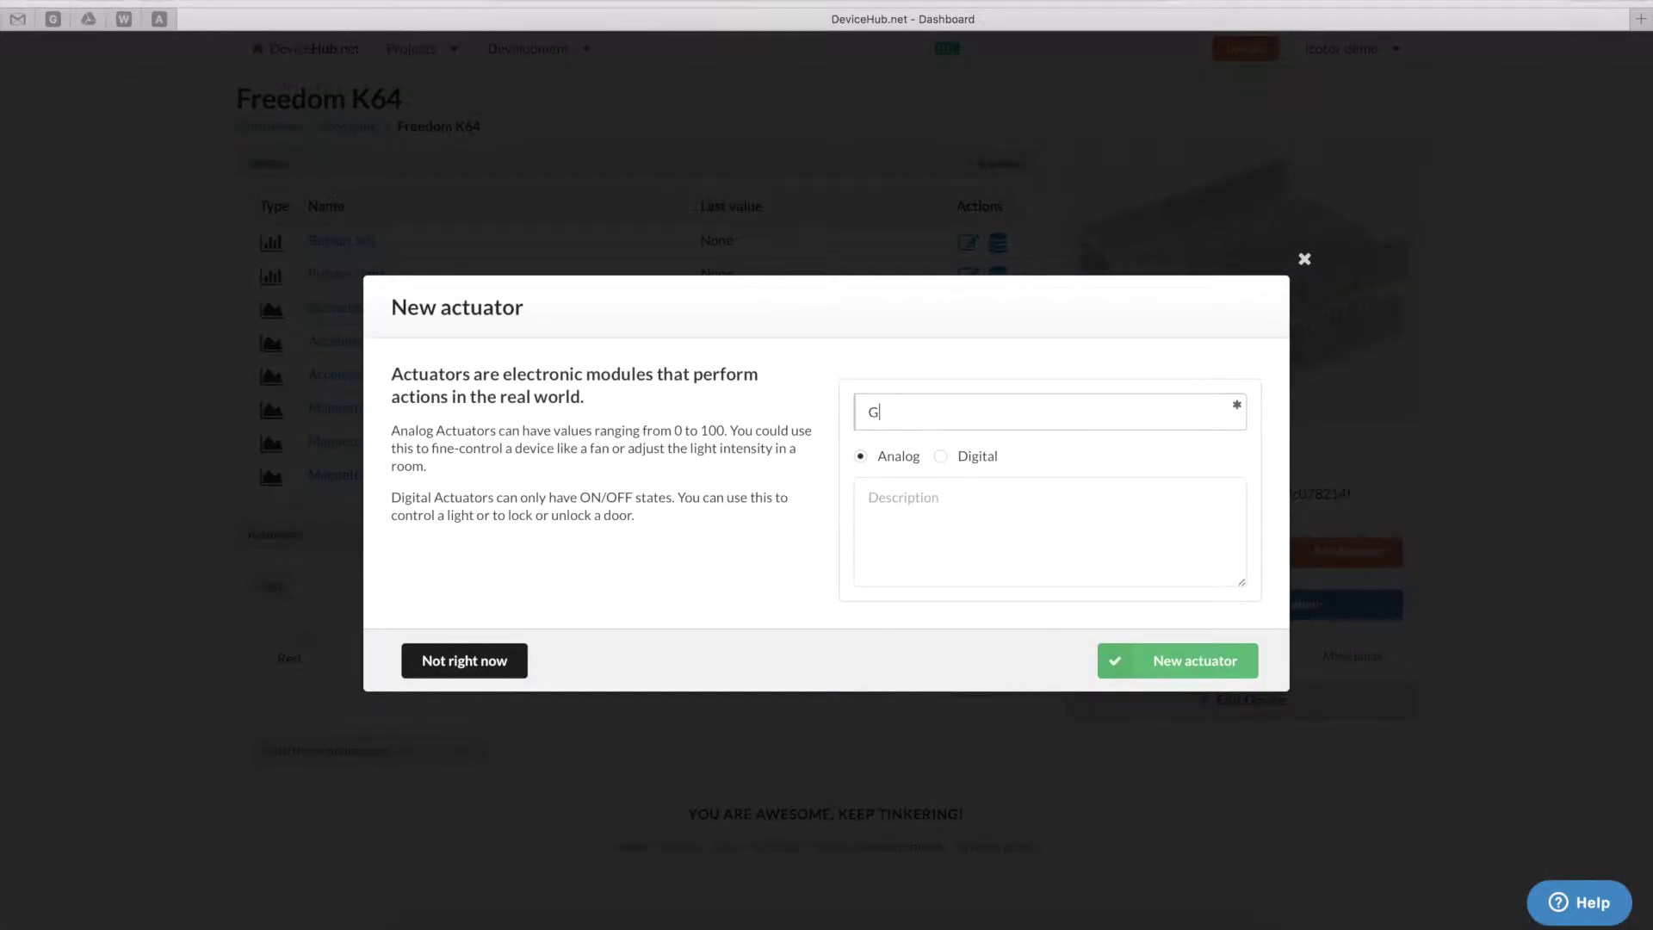
{"action": "type", "text": "reen"}
{"action": "left_click", "coordinate": [941, 455]}
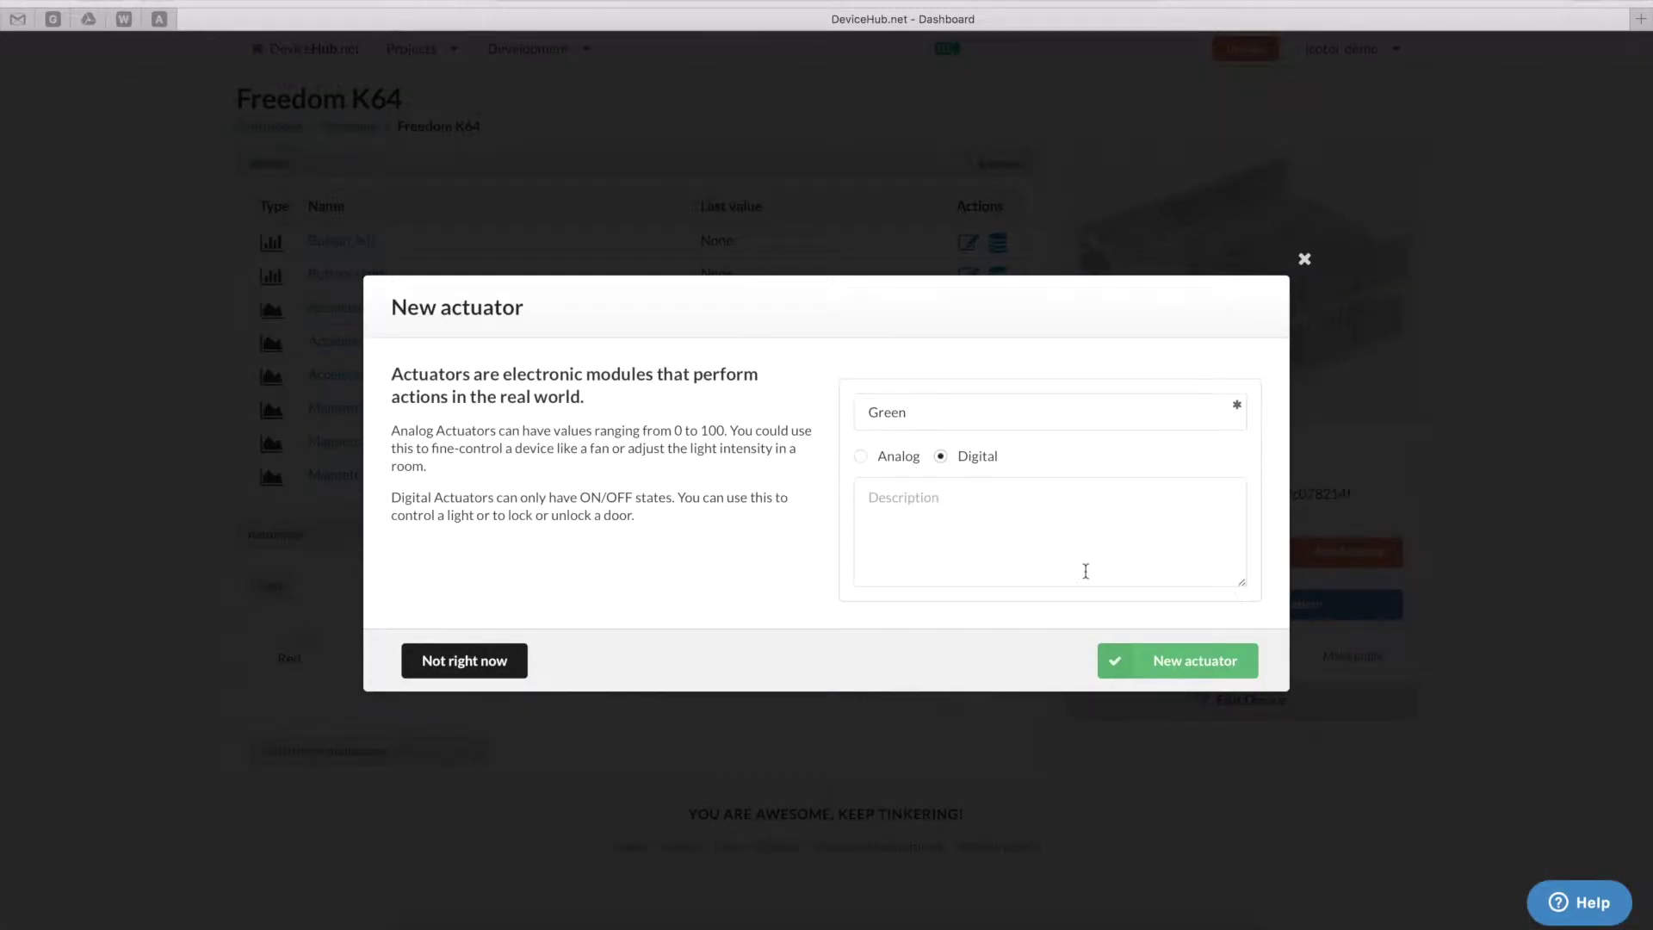
{"action": "left_click", "coordinate": [1167, 663]}
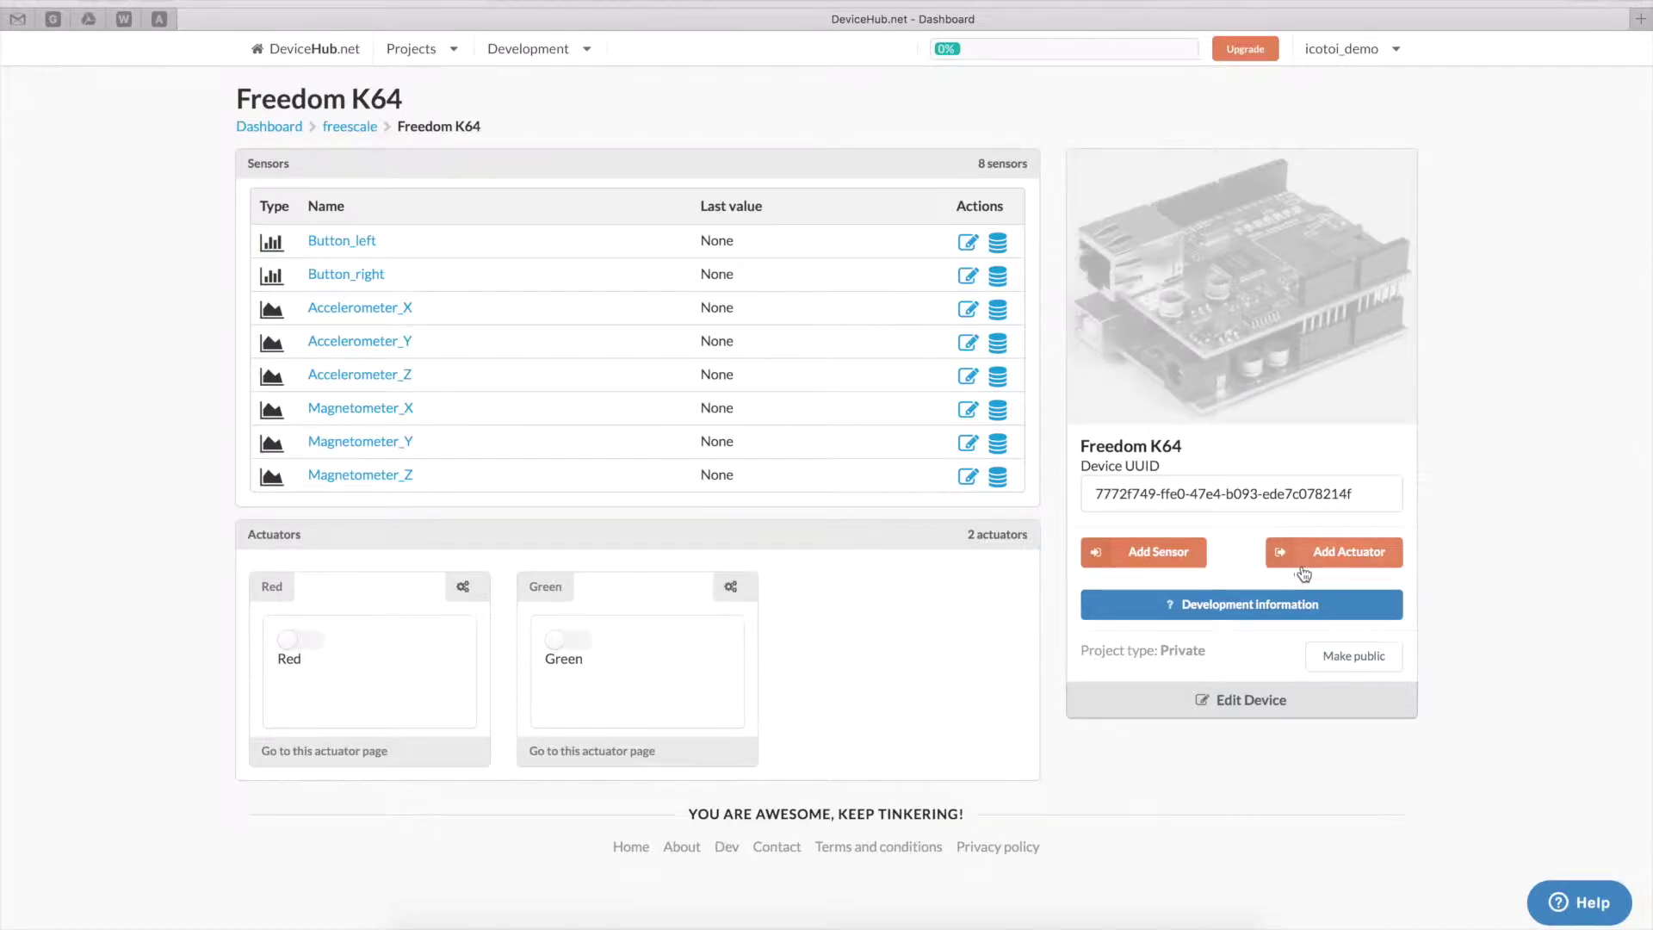
Step: Add a digital actuator named Blue
{"action": "left_click", "coordinate": [1300, 560]}
{"action": "left_click", "coordinate": [947, 456]}
{"action": "left_click", "coordinate": [912, 413]}
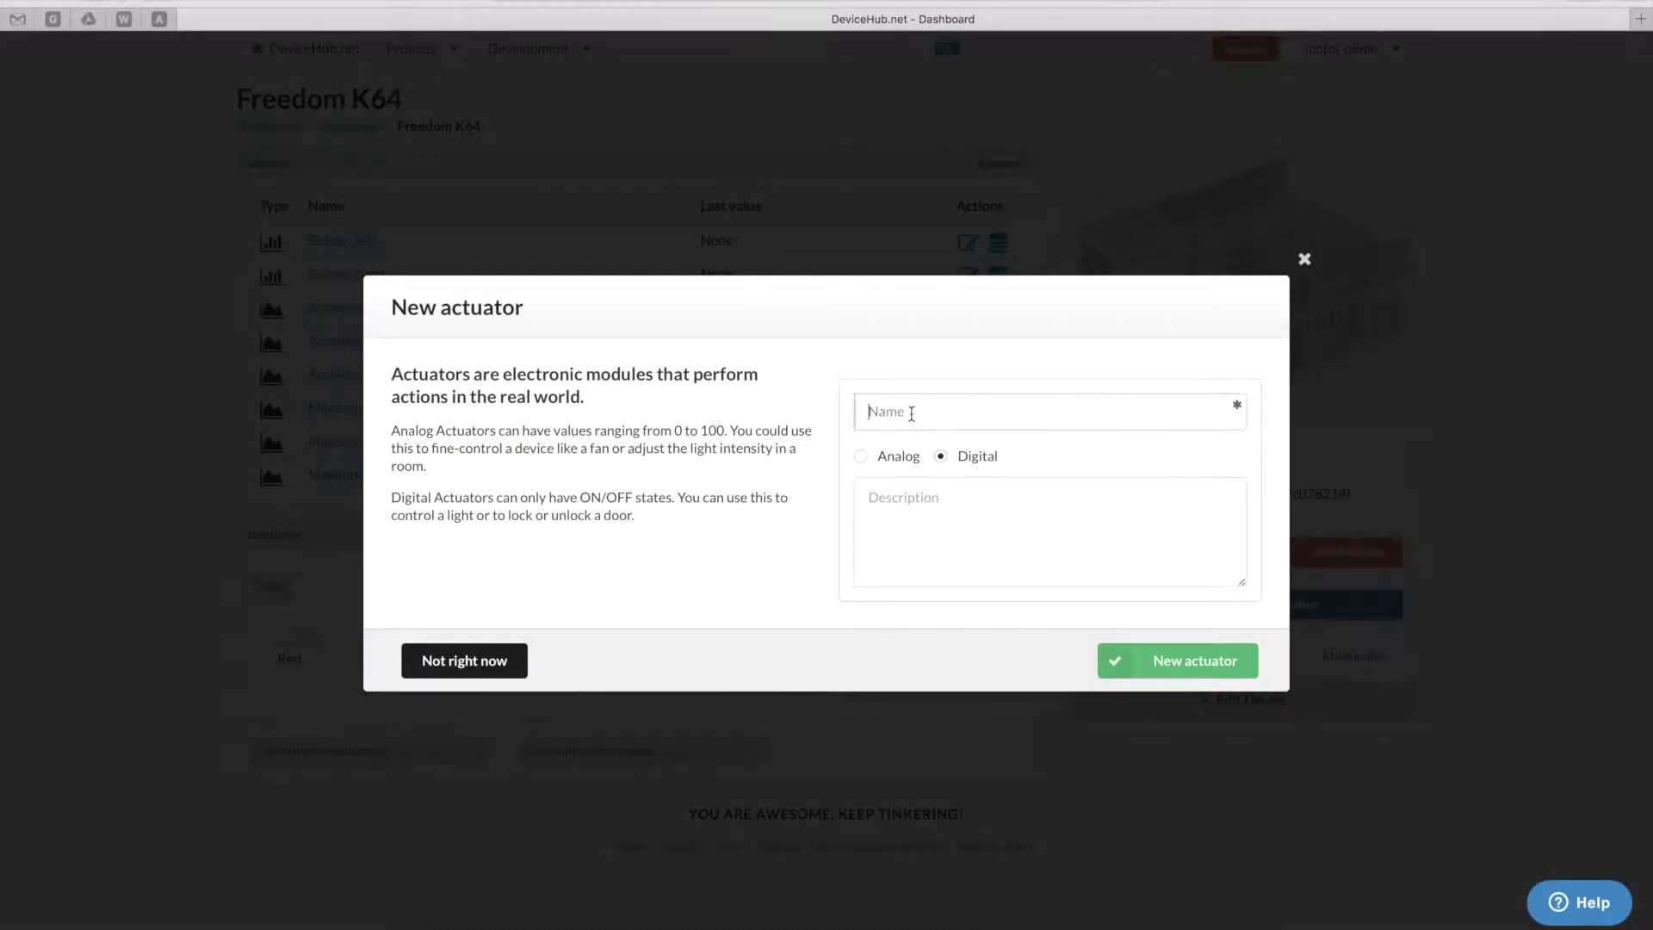
{"action": "type", "text": "Blue"}
{"action": "left_click", "coordinate": [1149, 660]}
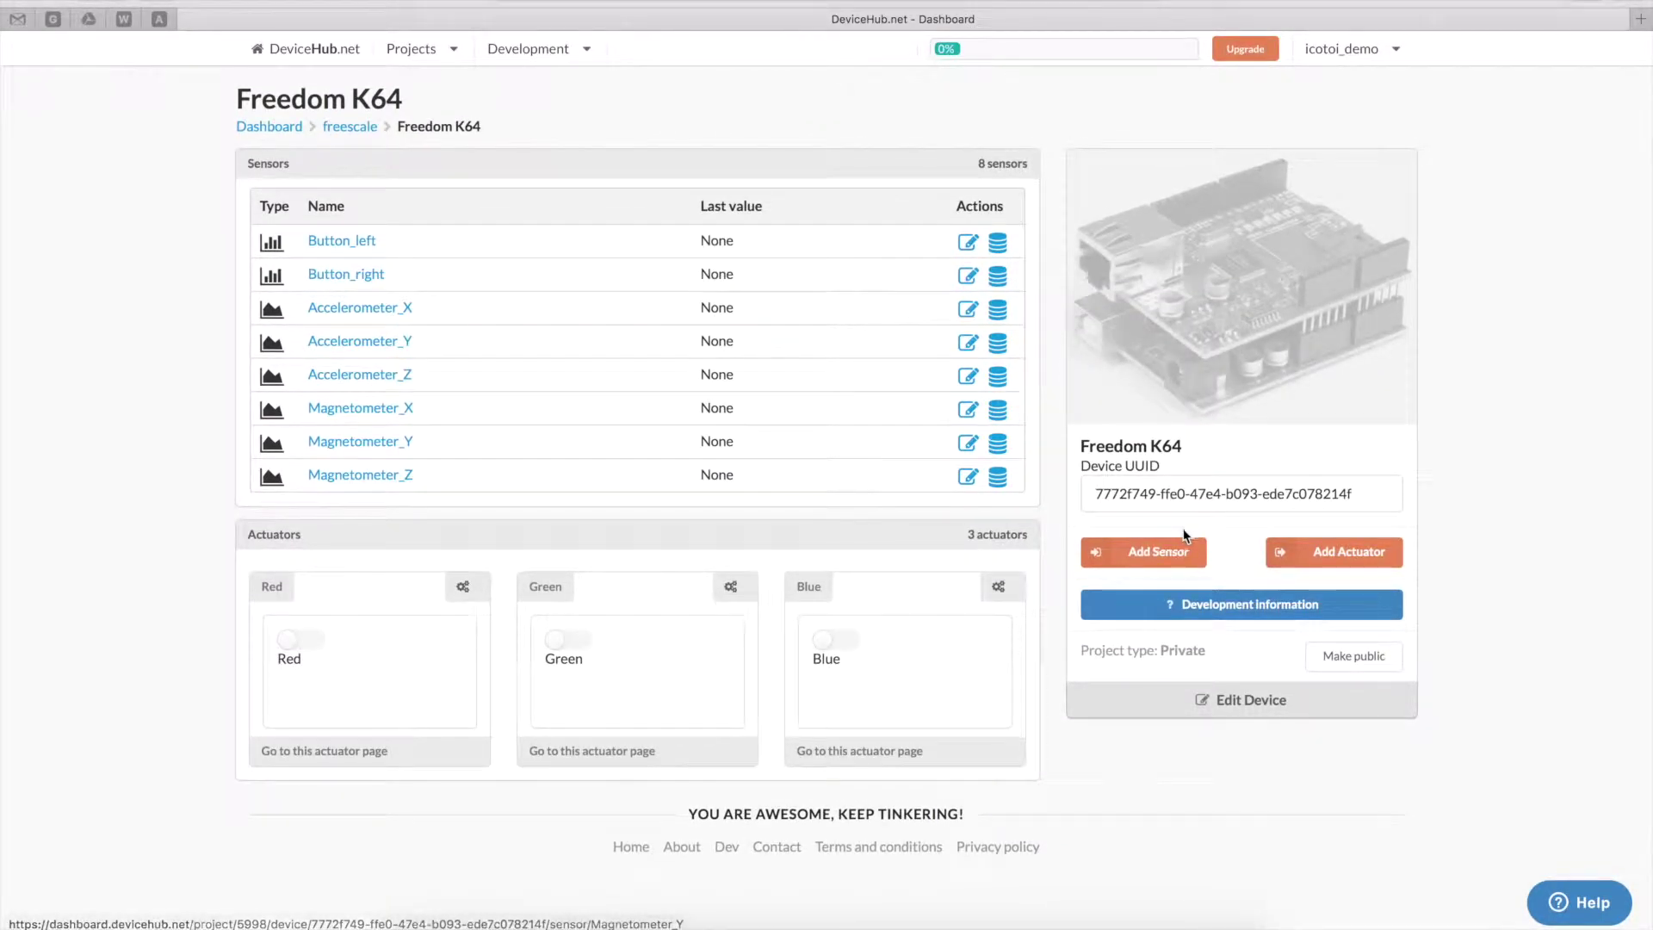
Step: Add digital actuators Relay_1 and Relay_2 to Freedom K64
{"action": "left_click", "coordinate": [1300, 556]}
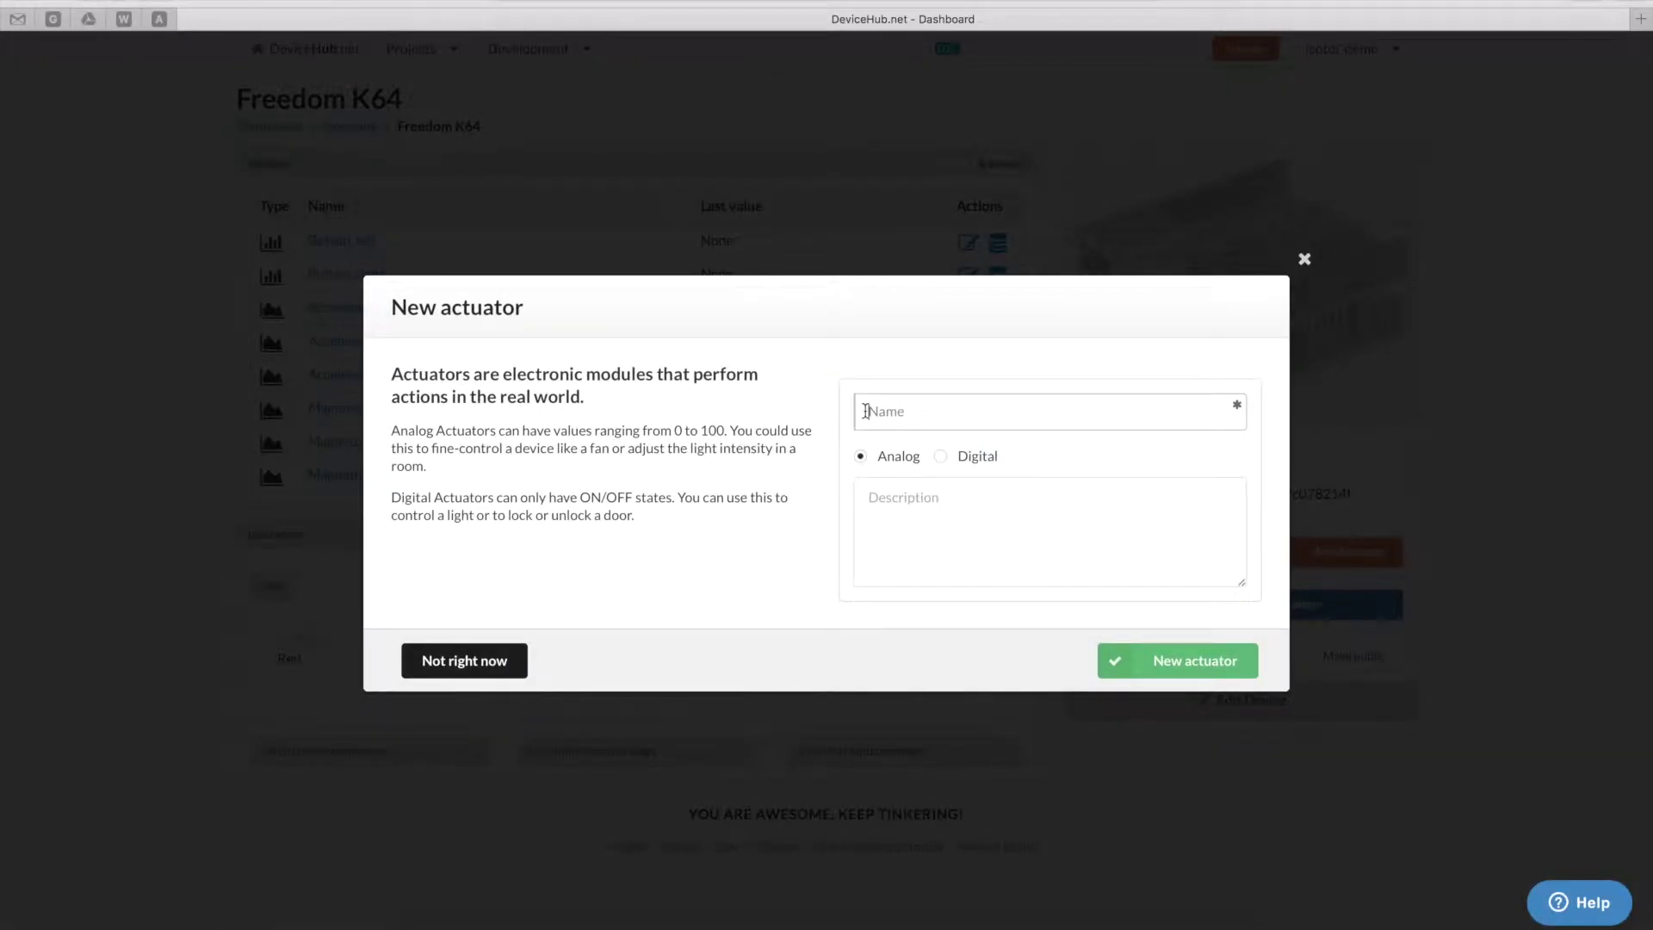
{"action": "left_click", "coordinate": [866, 410]}
{"action": "type", "text": "Relay_1"}
{"action": "left_click", "coordinate": [943, 456]}
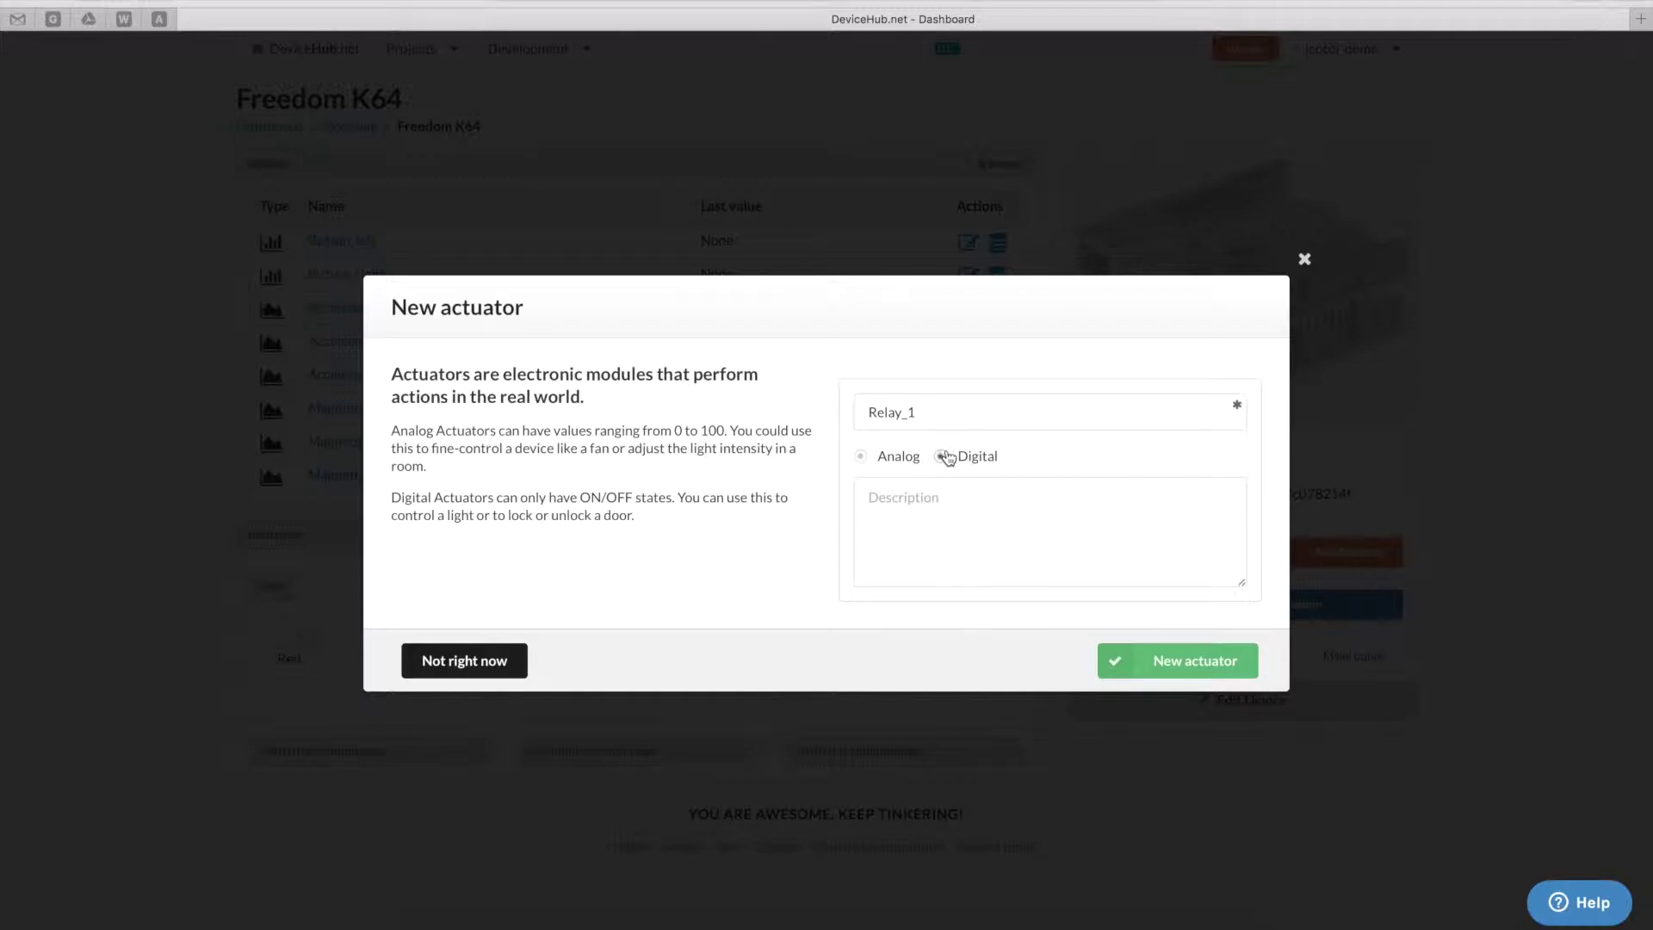
{"action": "left_click", "coordinate": [1145, 656]}
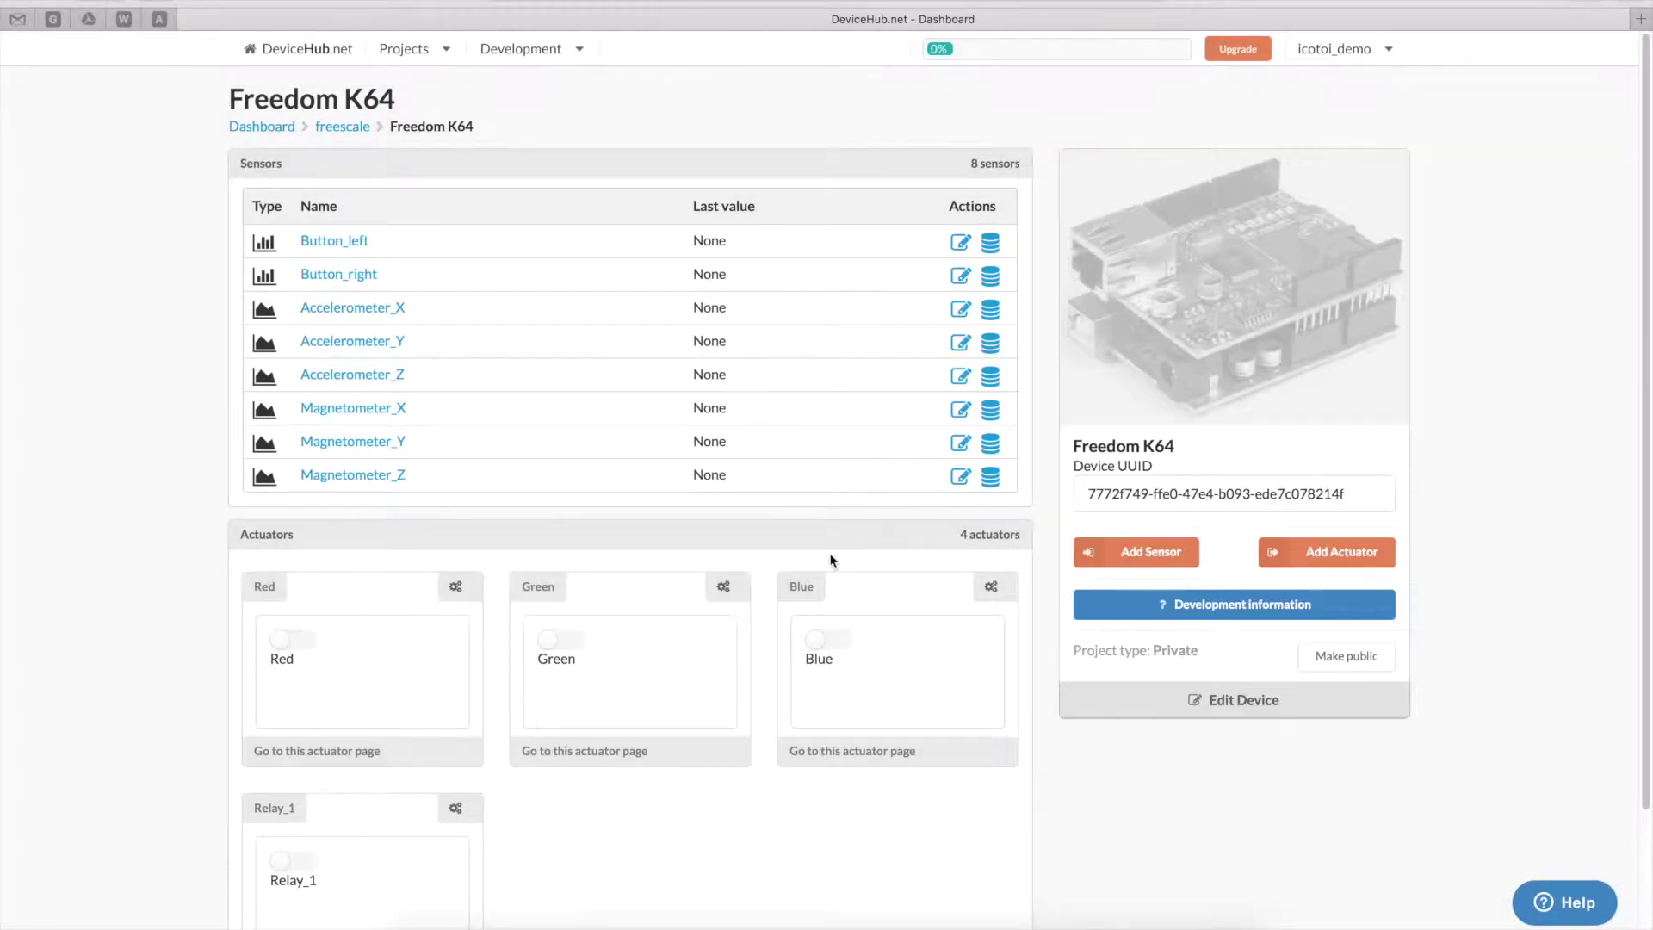
{"action": "left_click", "coordinate": [1269, 555]}
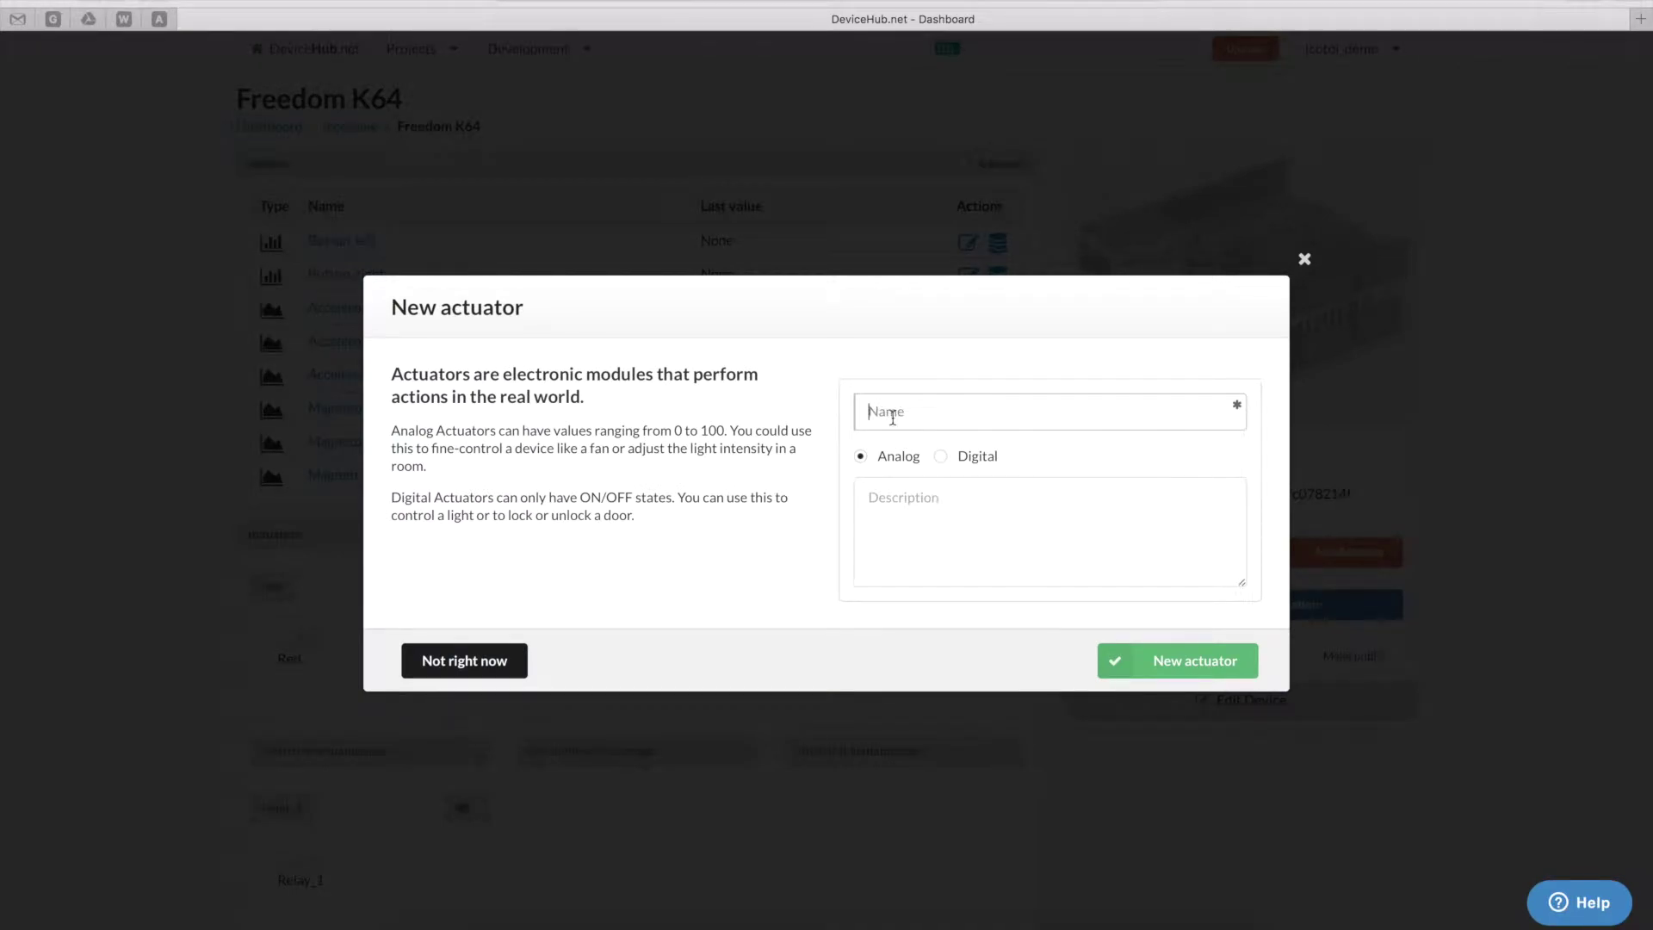
{"action": "type", "text": "Relay_2"}
{"action": "left_click", "coordinate": [940, 458]}
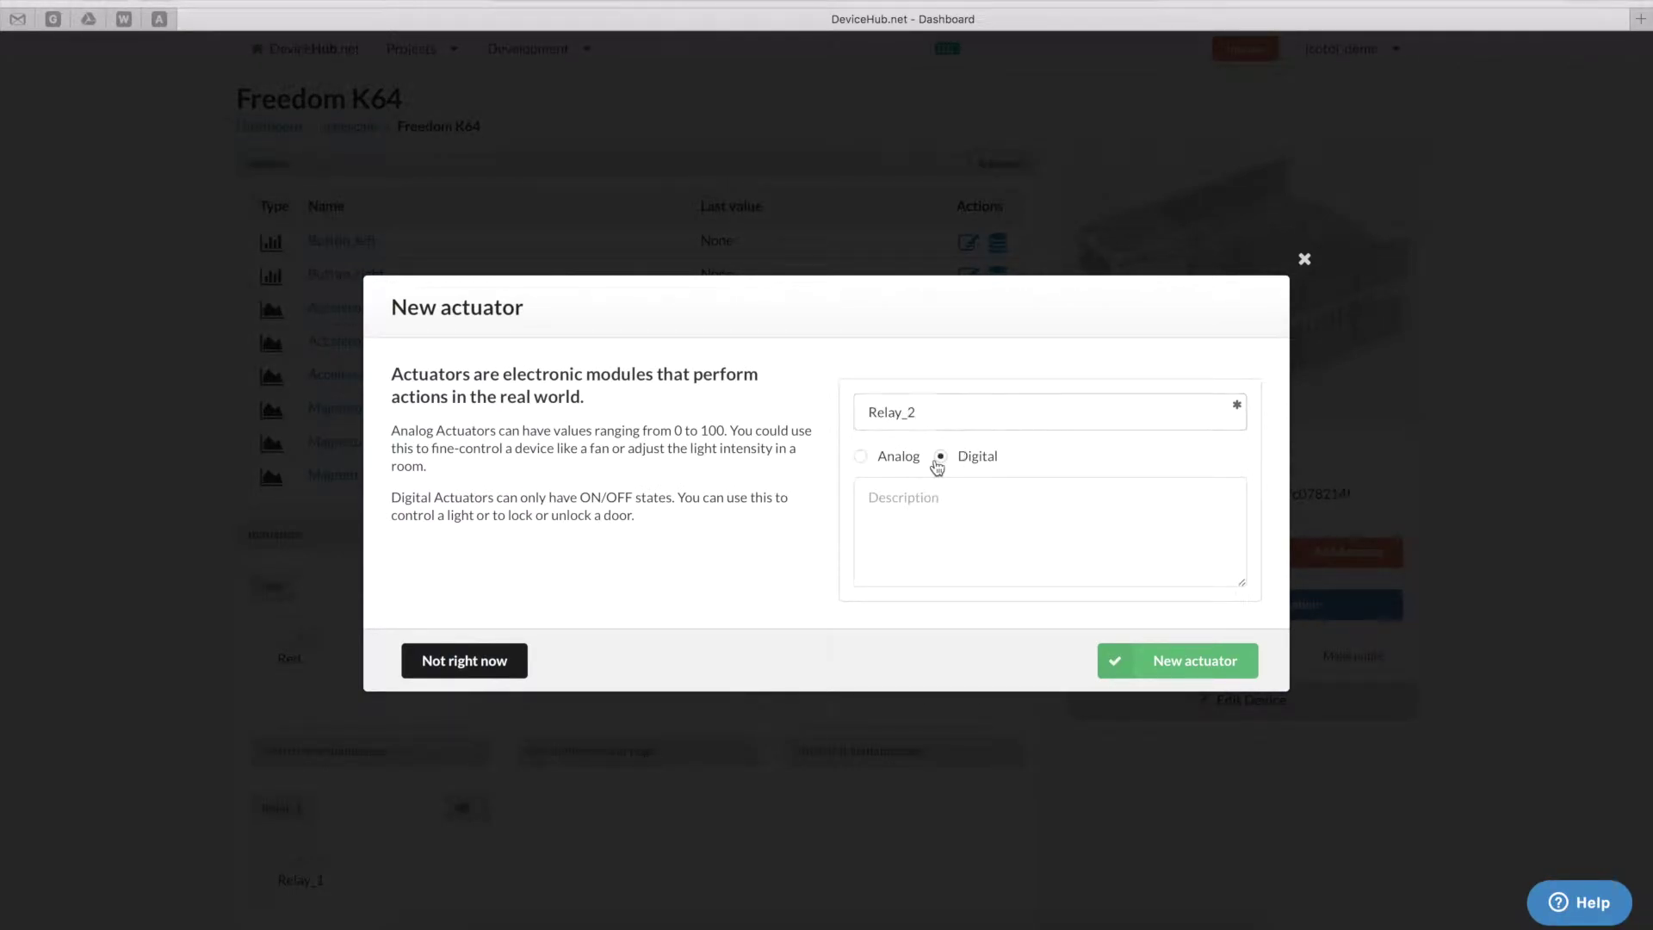
{"action": "left_click", "coordinate": [1167, 678]}
Step: Add an analog actuator named LED
{"action": "scroll", "coordinate": [594, 616], "scroll_direction": "down", "scroll_amount": 2}
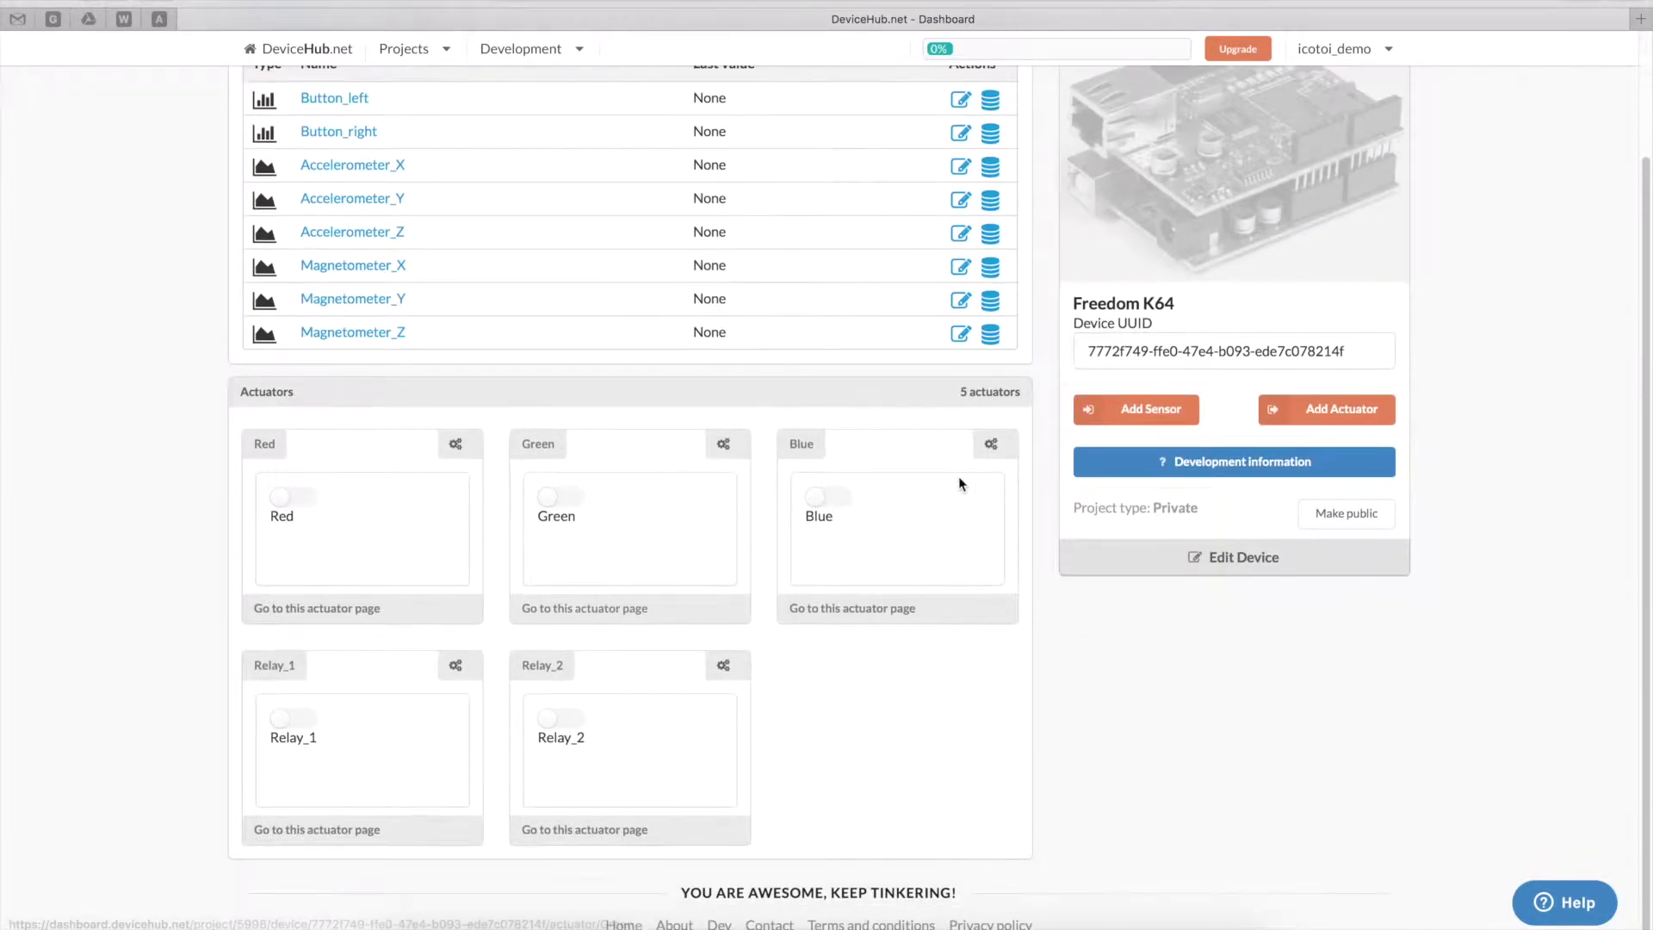
{"action": "left_click", "coordinate": [1309, 410]}
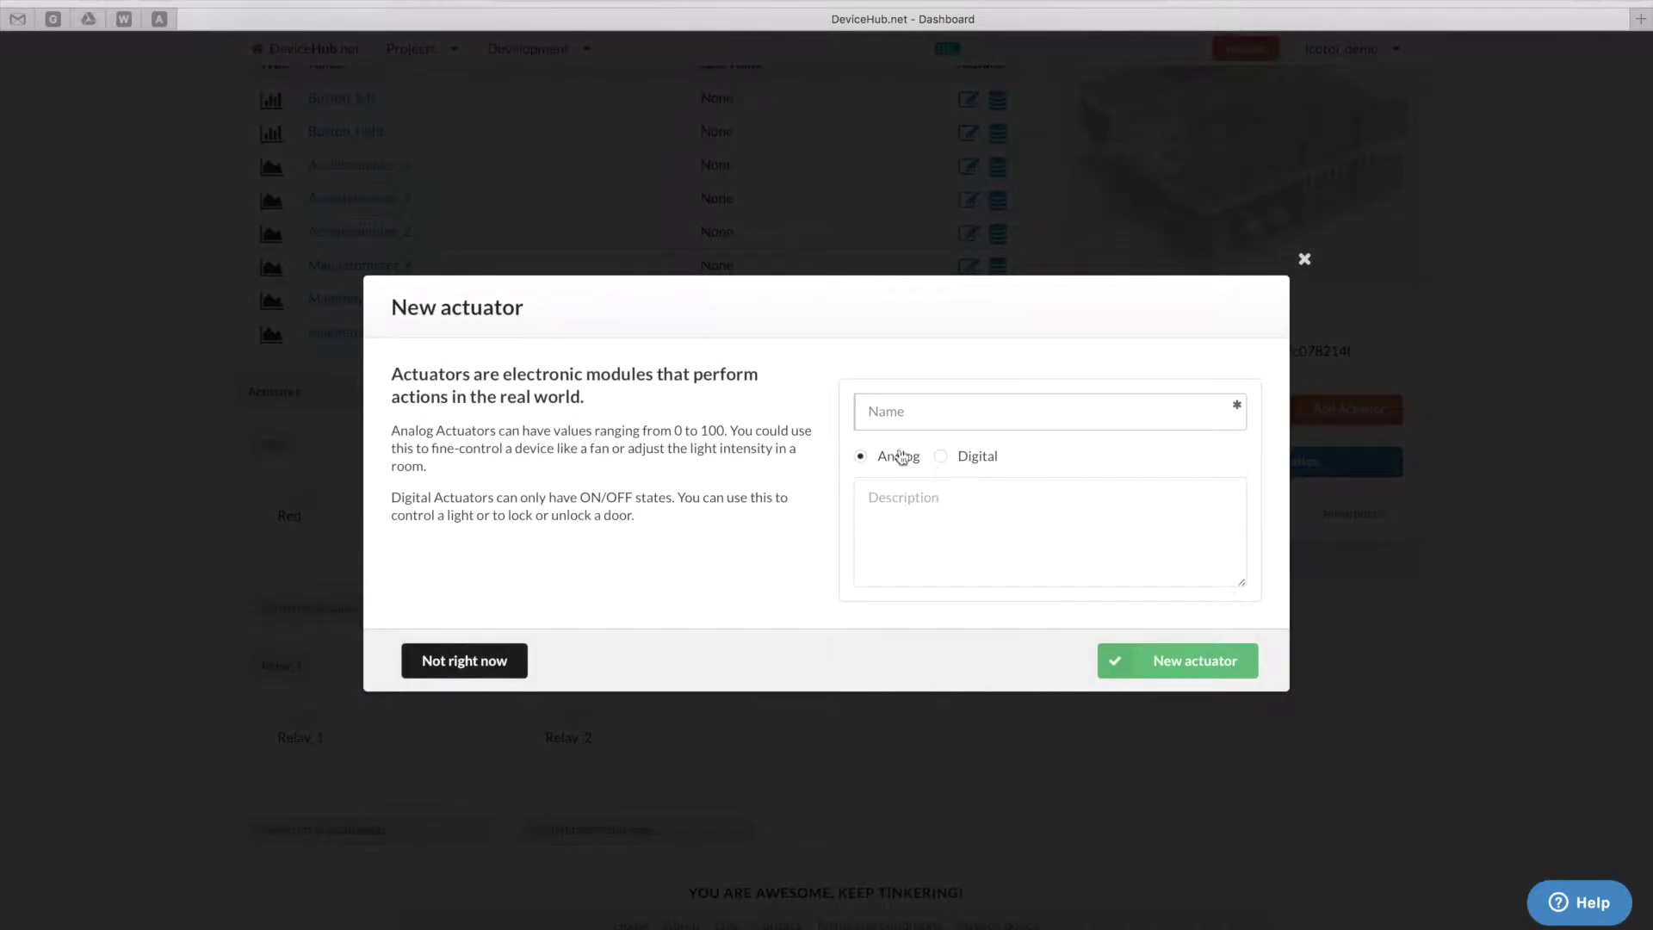
{"action": "left_click", "coordinate": [875, 402]}
{"action": "type", "text": "LED"}
{"action": "left_click", "coordinate": [1149, 671]}
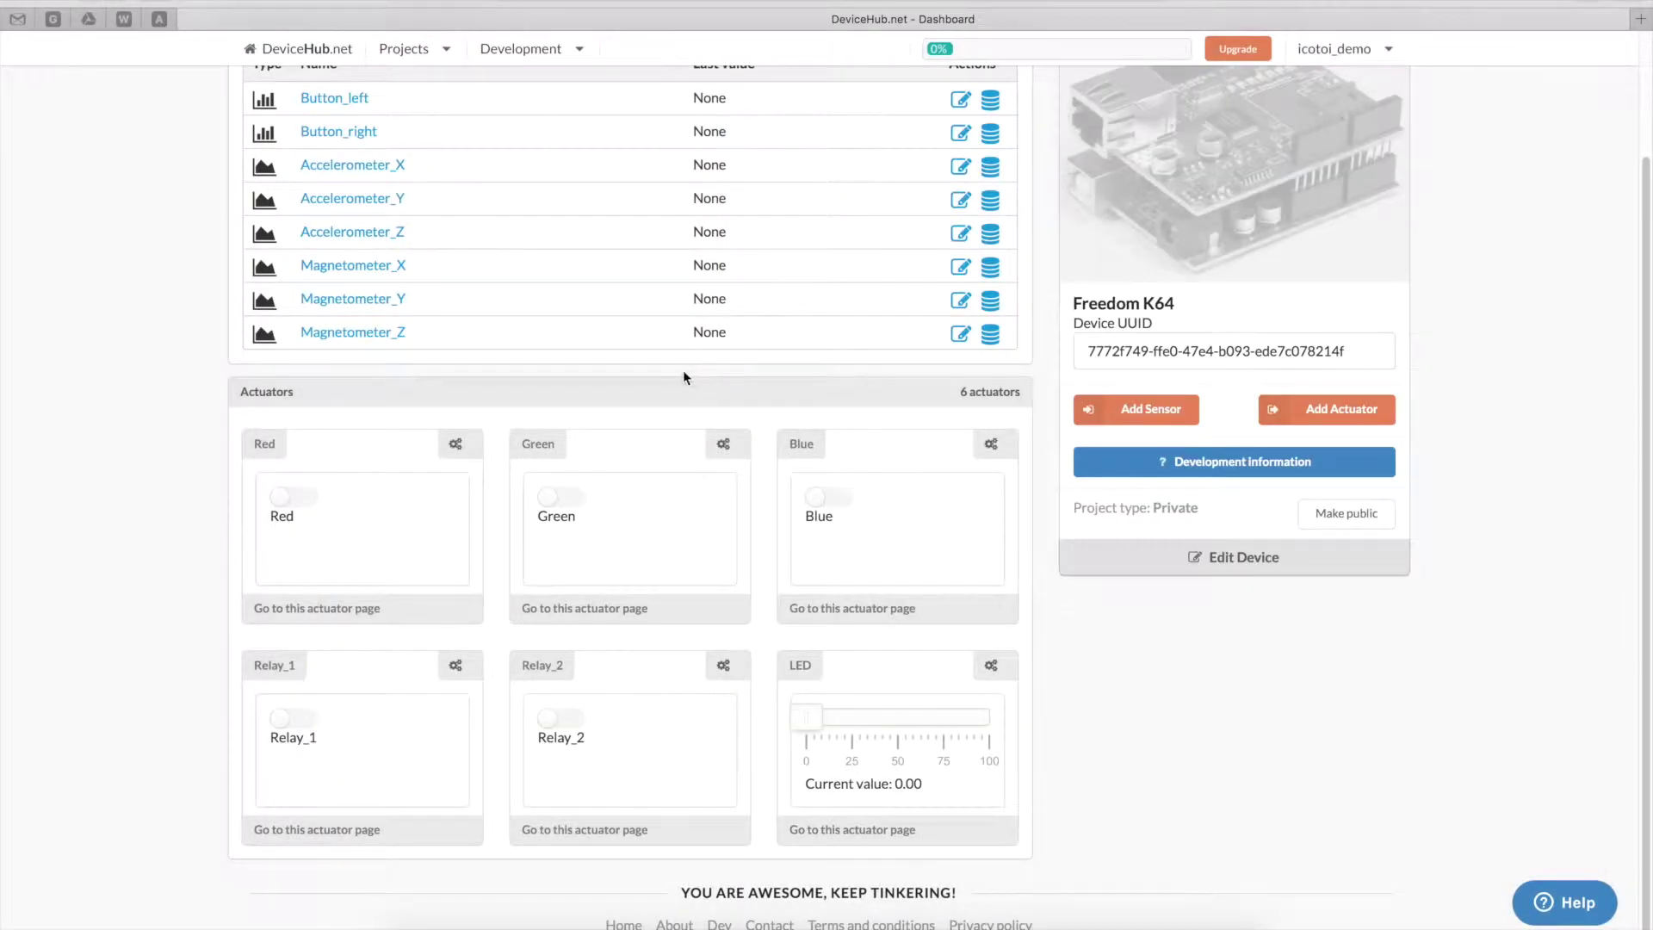
{"action": "scroll", "coordinate": [130, 299], "scroll_direction": "up", "scroll_amount": 2}
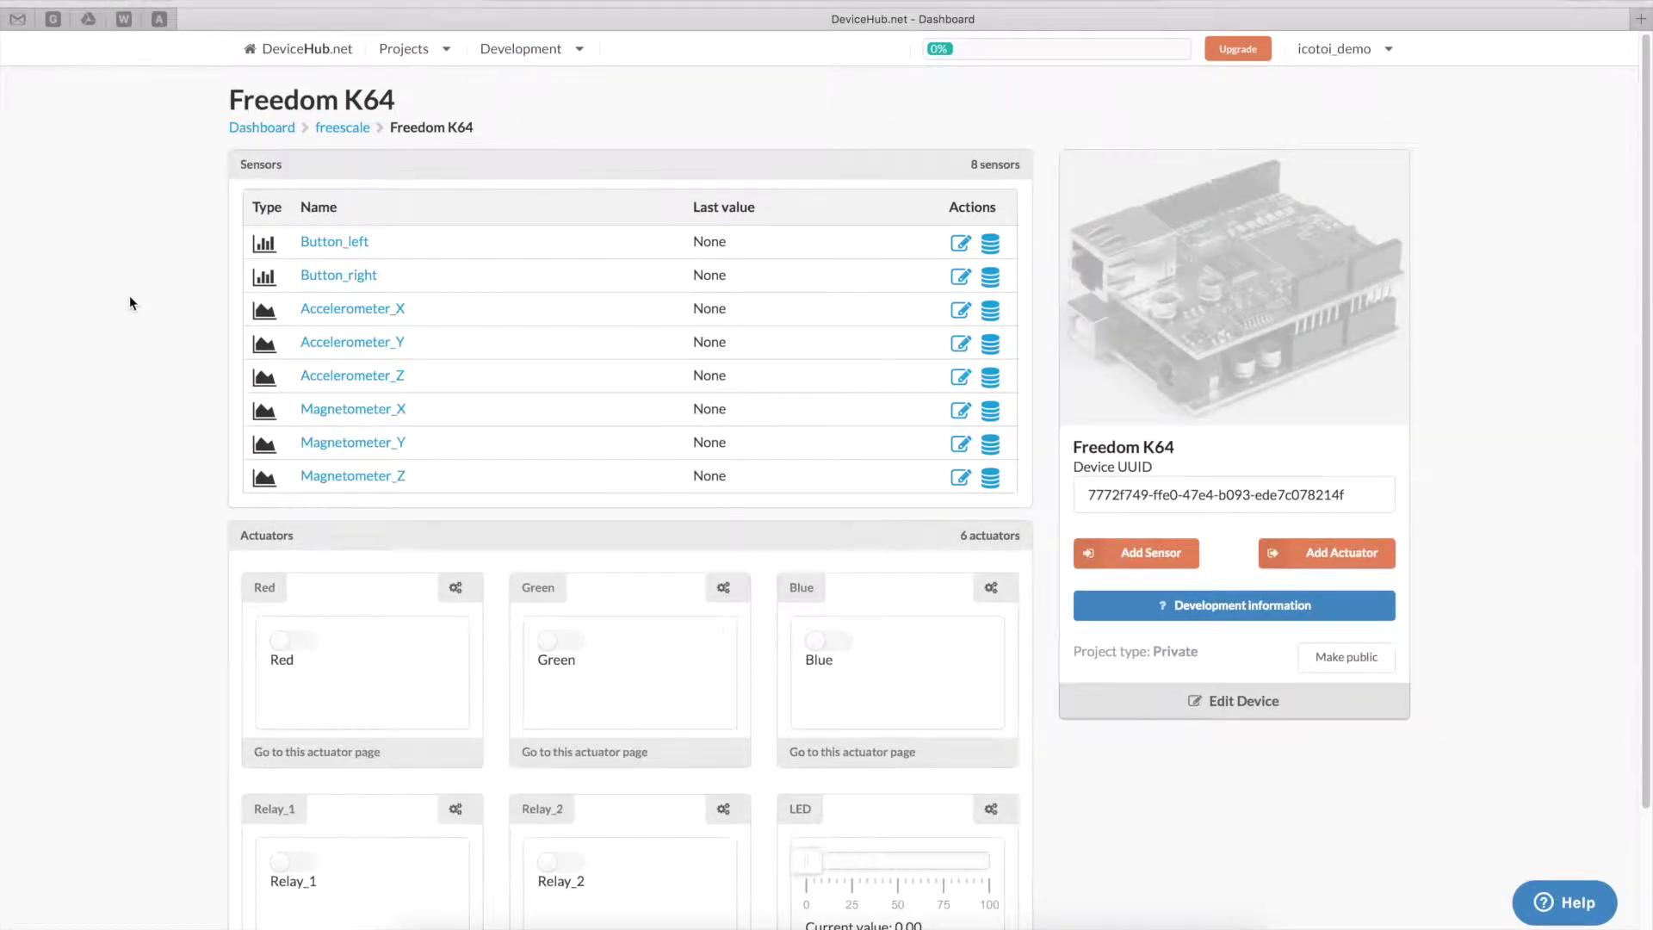
{"action": "scroll", "coordinate": [130, 301], "scroll_direction": "down", "scroll_amount": 1}
{"action": "scroll", "coordinate": [130, 302], "scroll_direction": "up", "scroll_amount": 1}
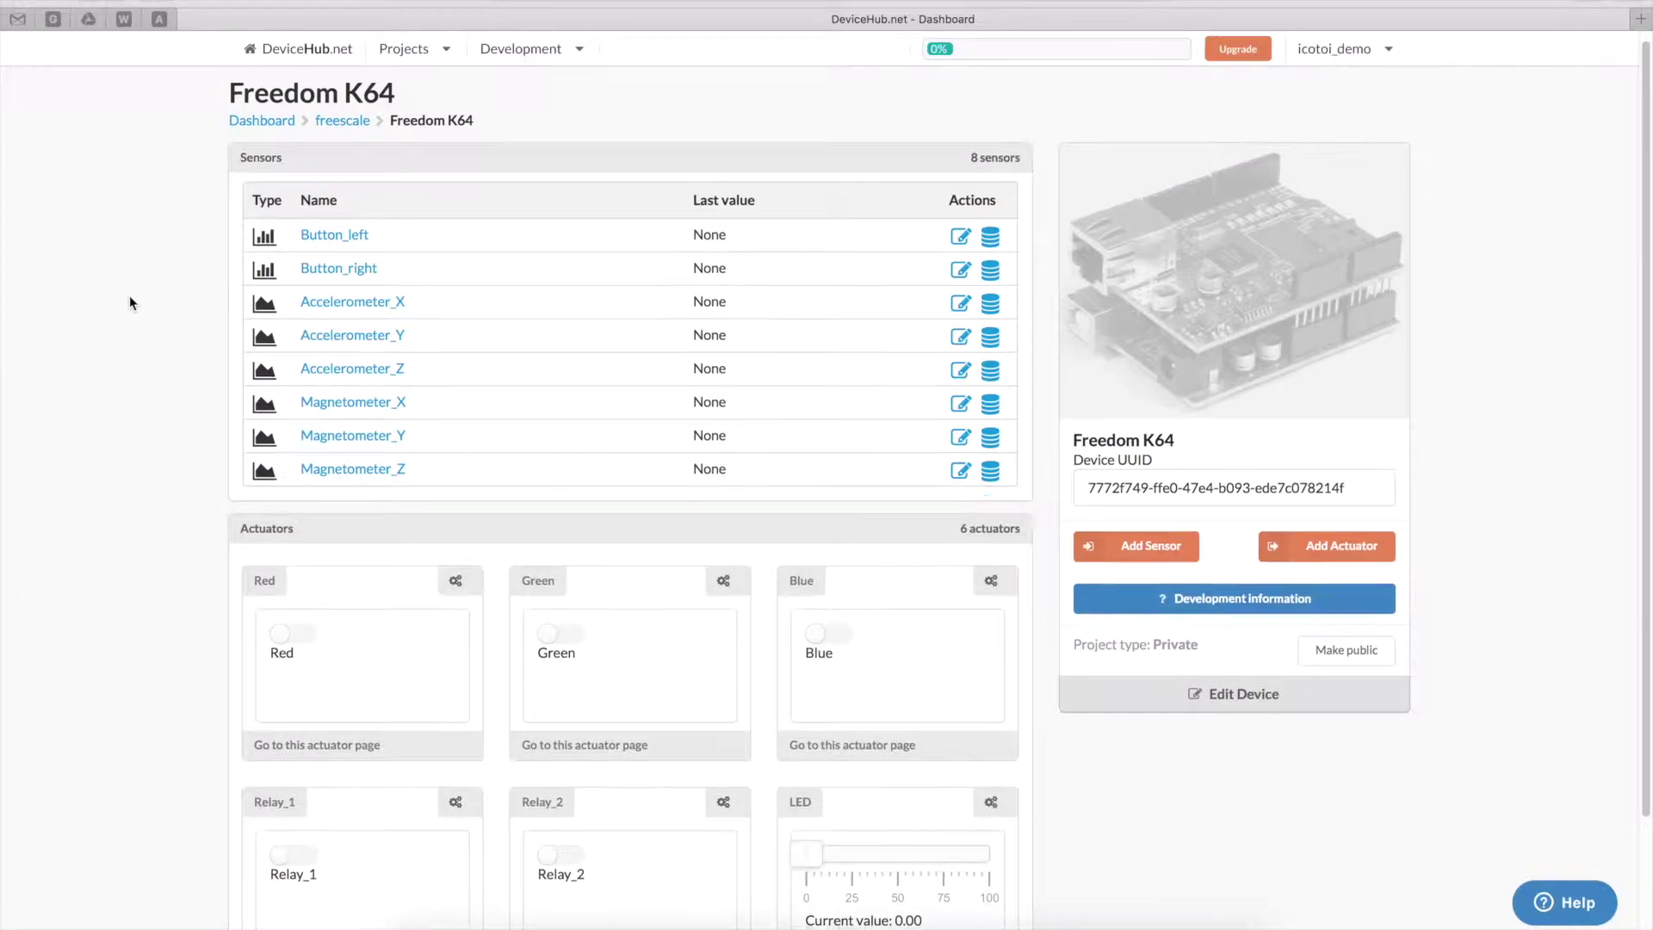
{"action": "left_click", "coordinate": [325, 125]}
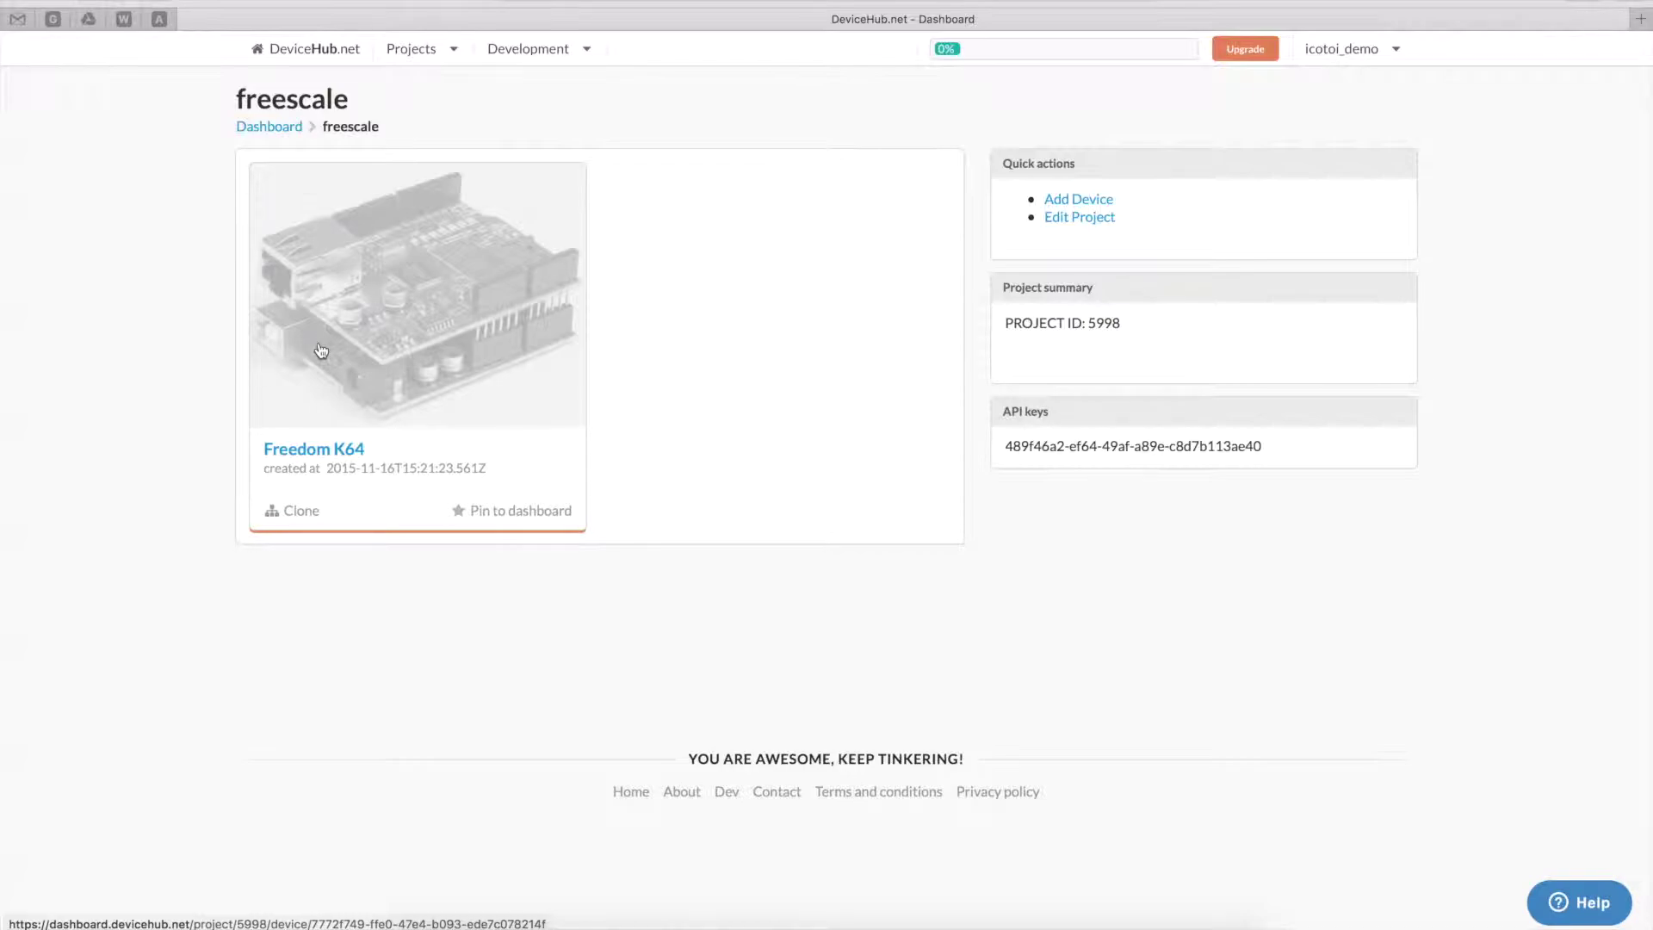
{"action": "left_click", "coordinate": [320, 350]}
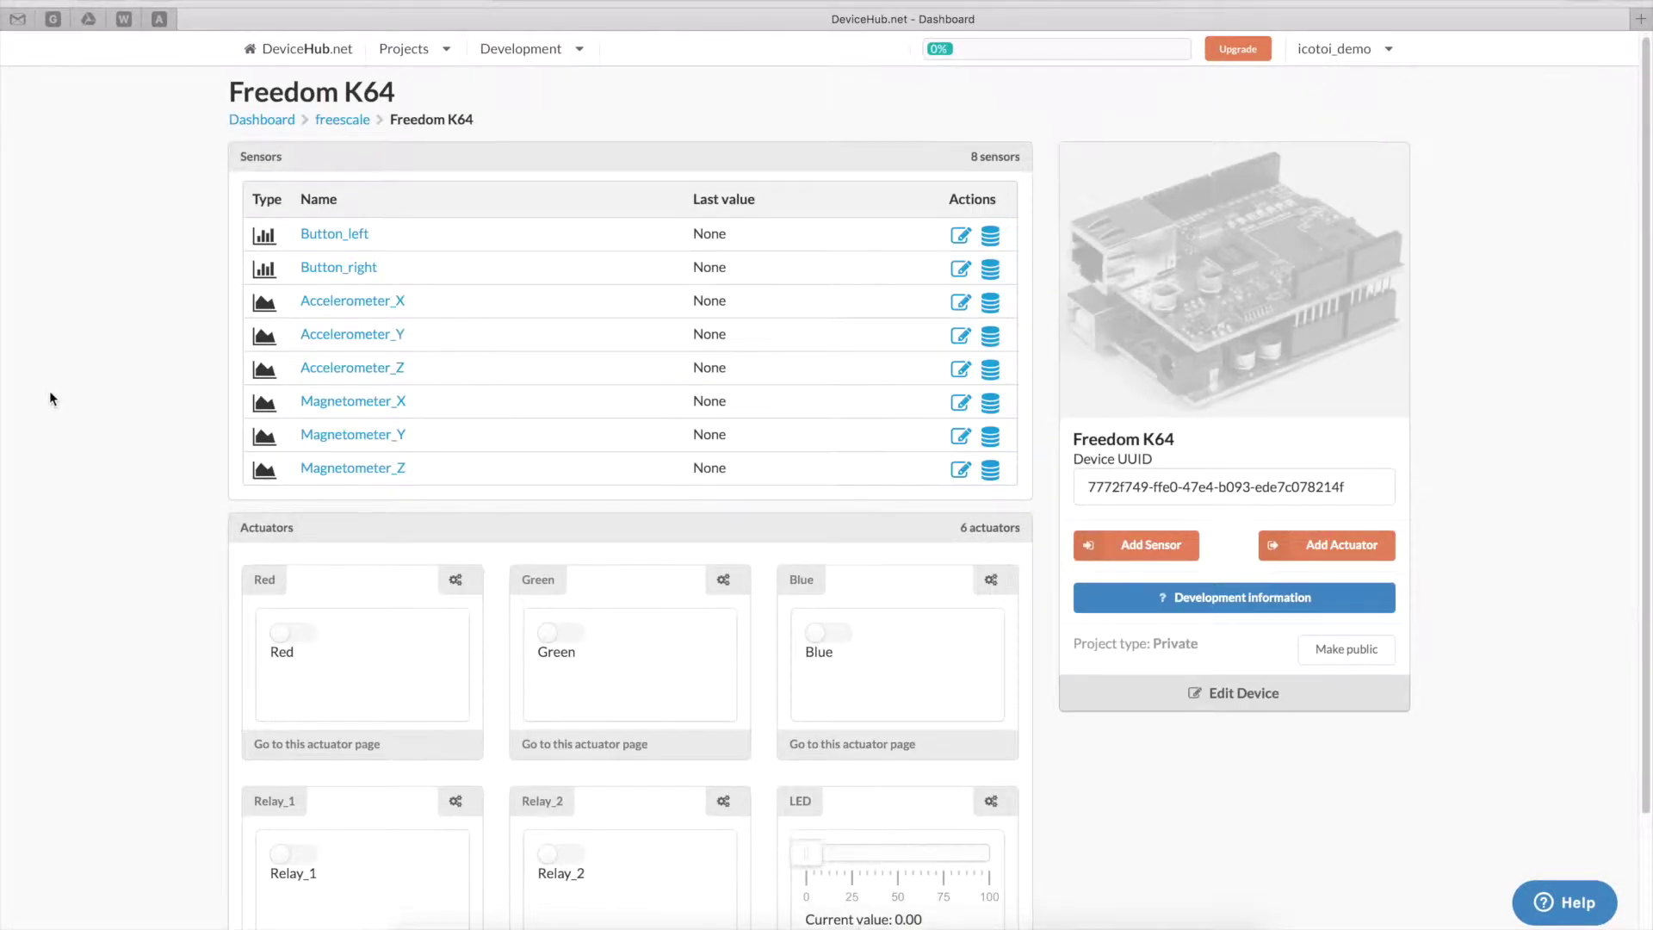
{"action": "scroll", "coordinate": [49, 390], "scroll_direction": "down", "scroll_amount": 1}
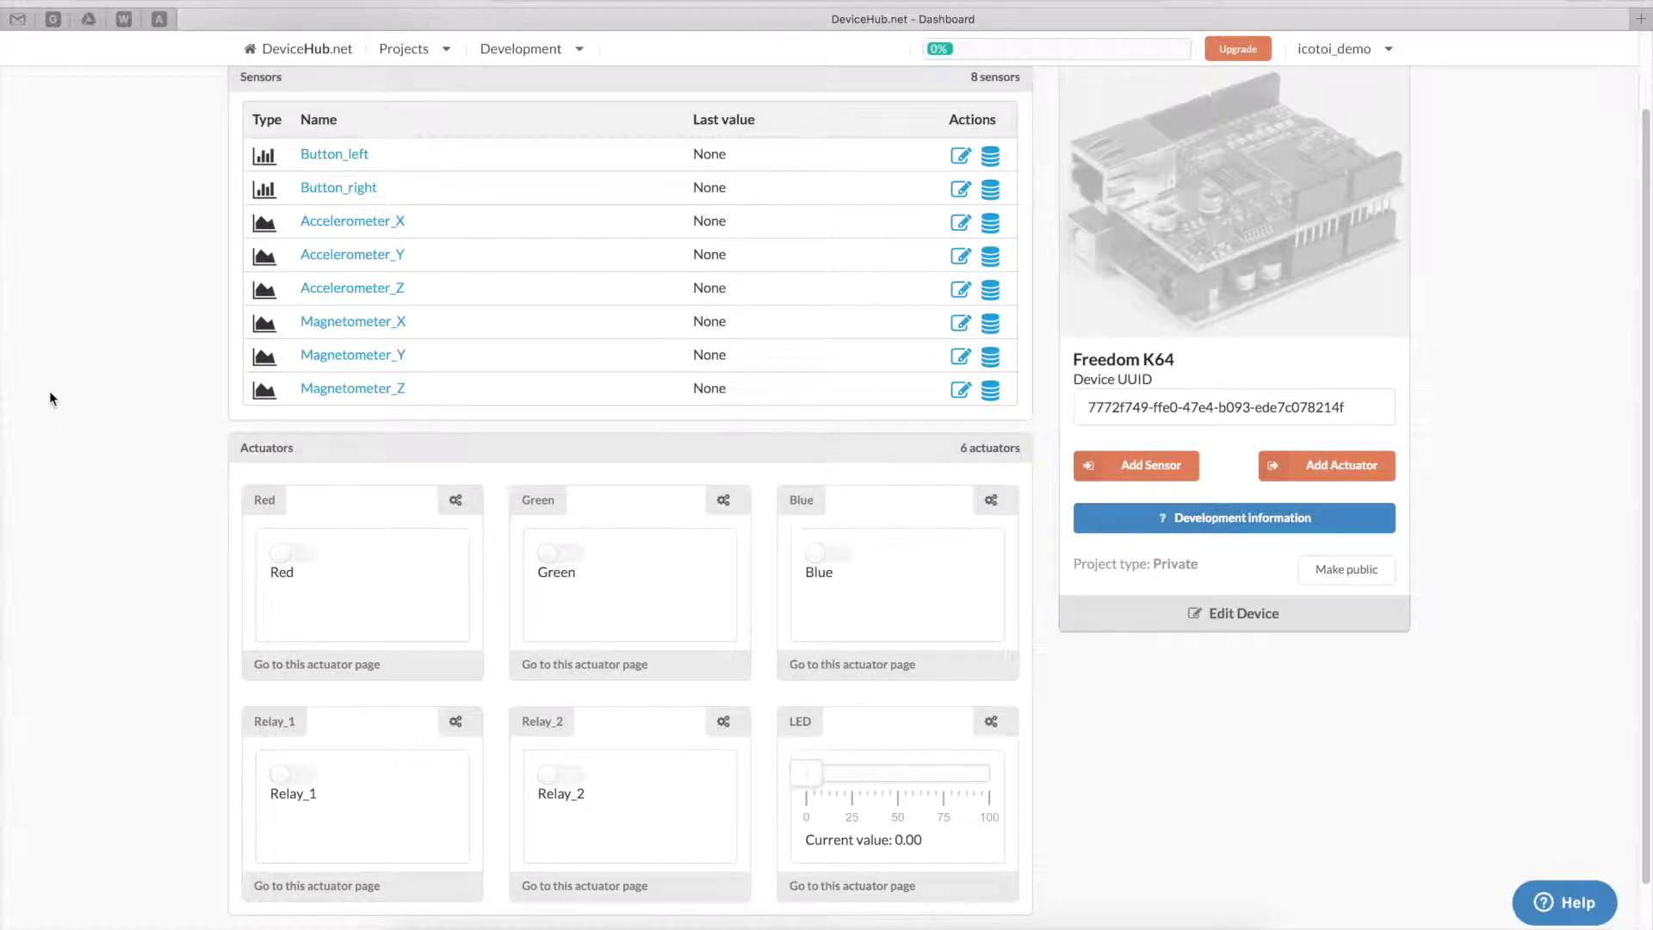
{"action": "scroll", "coordinate": [49, 399], "scroll_direction": "up", "scroll_amount": 1}
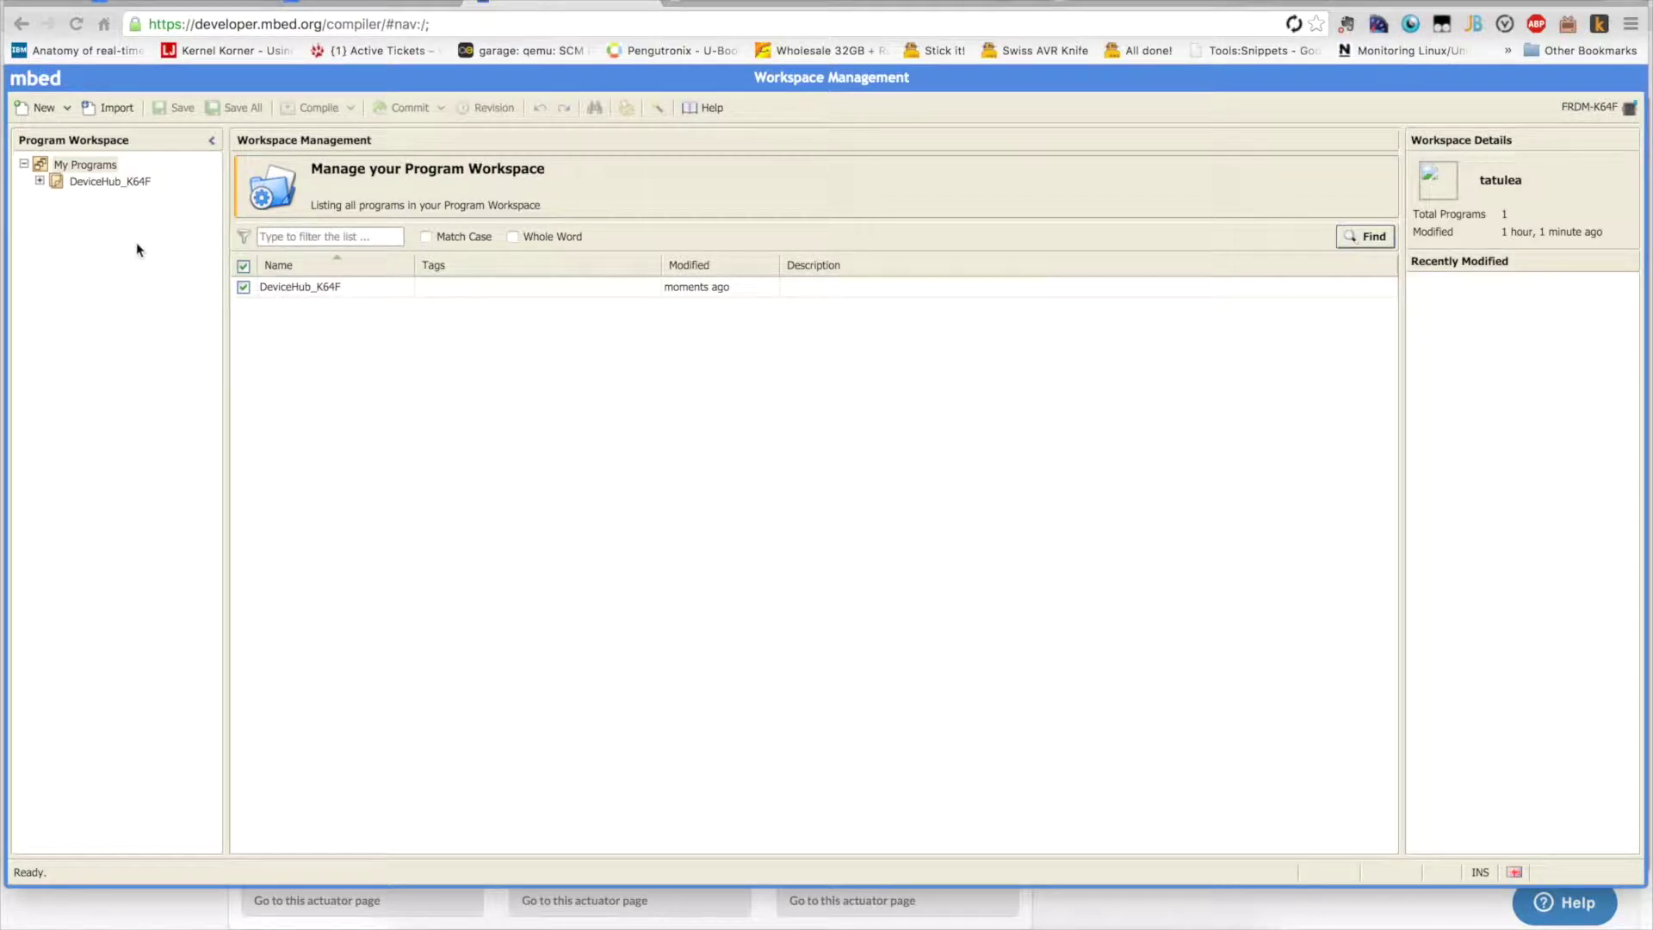
Step: Open main.cpp of the DeviceHub_K64F program in the mbed editor
{"action": "left_click", "coordinate": [40, 181]}
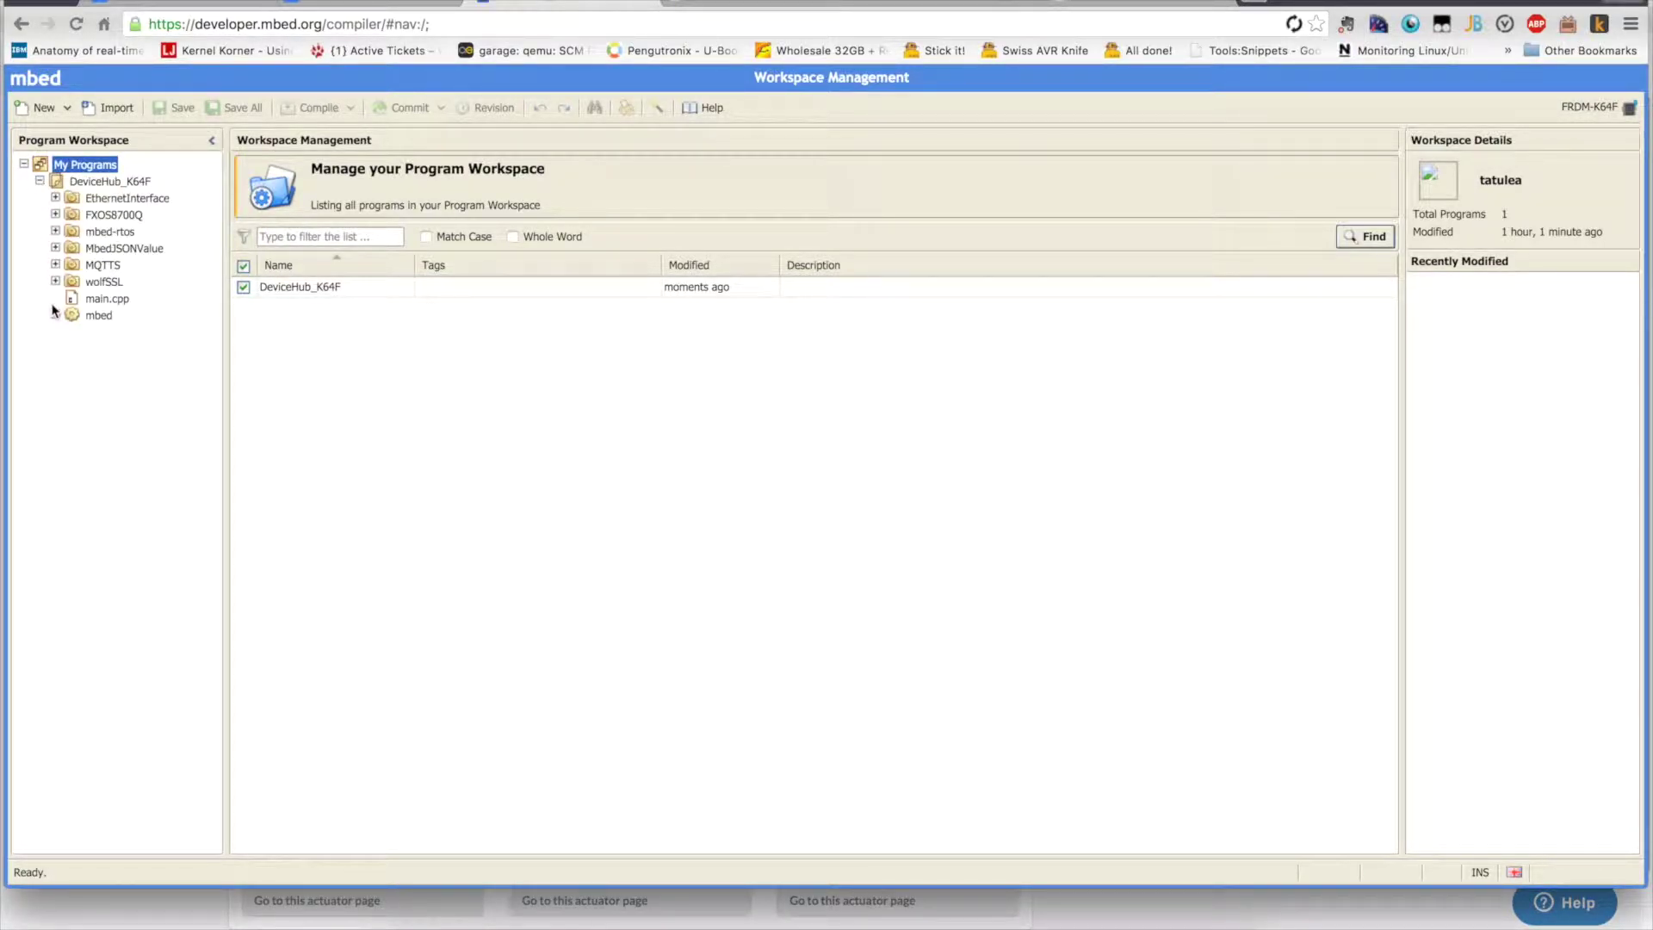
{"action": "left_click", "coordinate": [91, 300]}
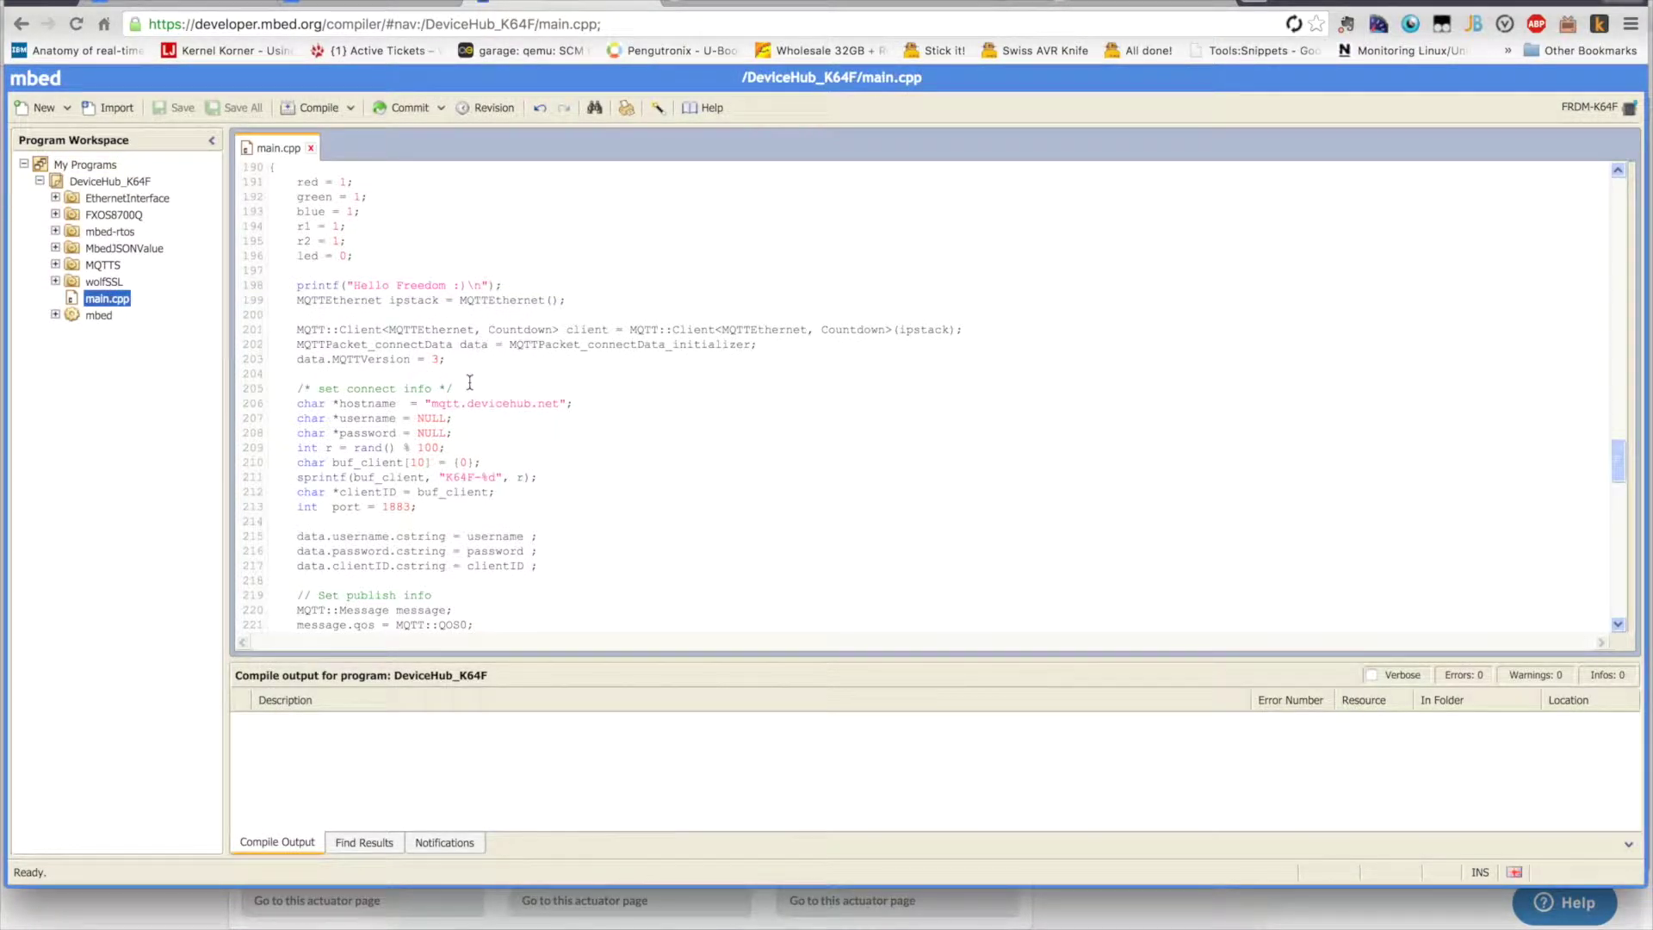
{"action": "scroll", "coordinate": [470, 383], "scroll_direction": "up", "scroll_amount": 20}
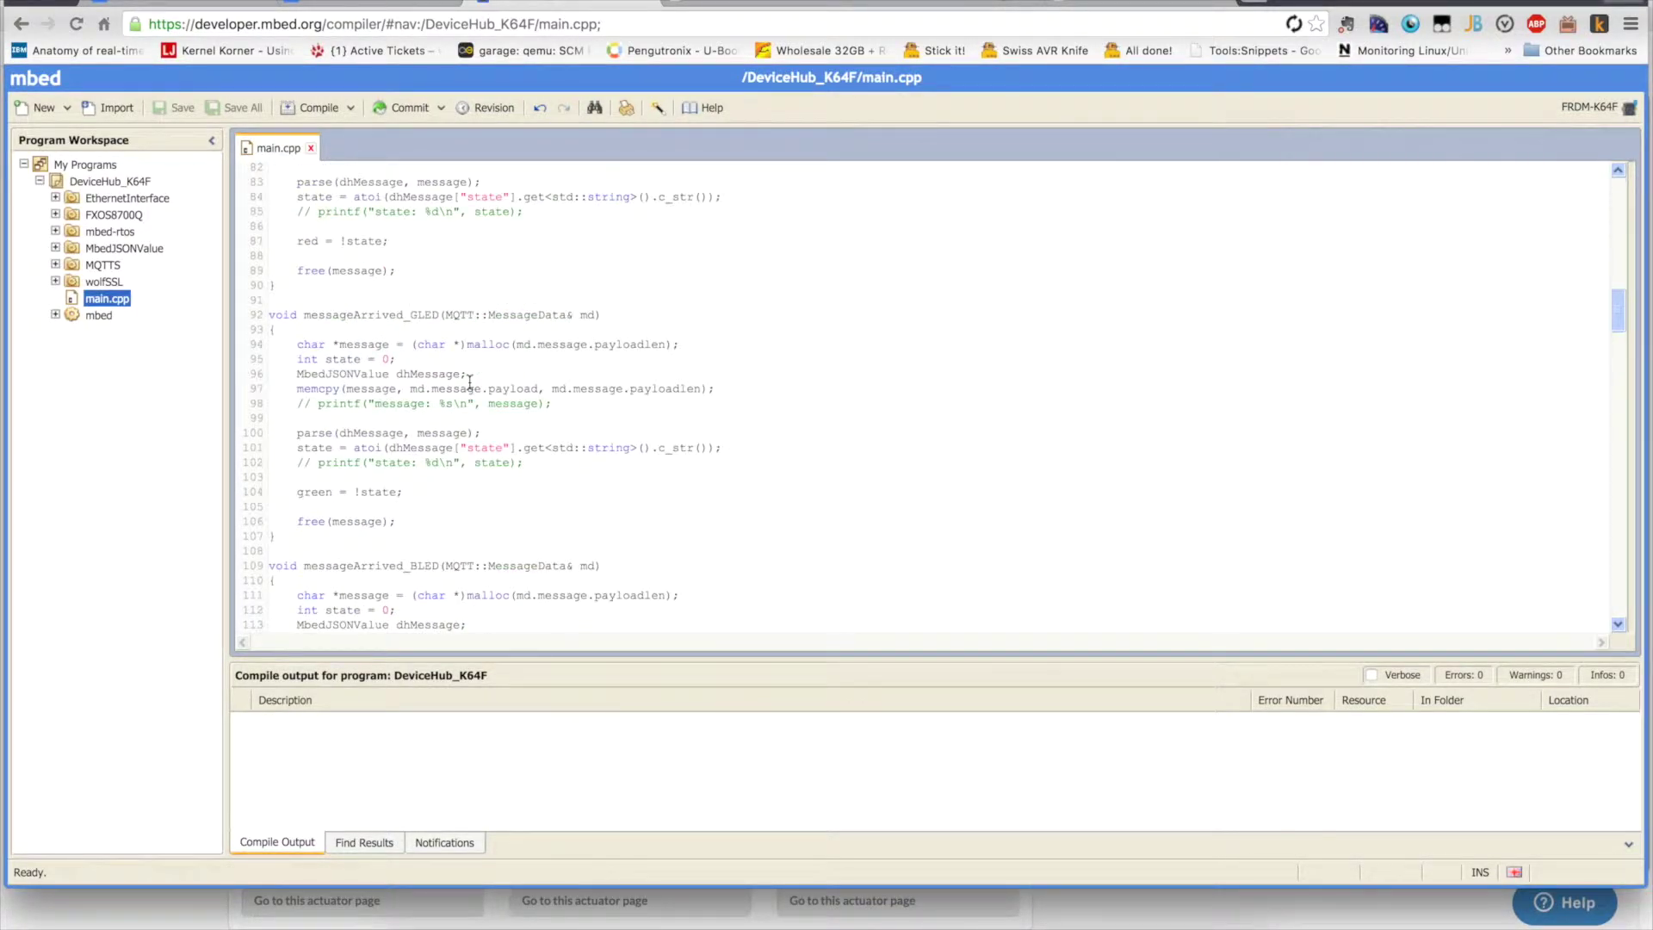
{"action": "scroll", "coordinate": [470, 382], "scroll_direction": "up", "scroll_amount": 9}
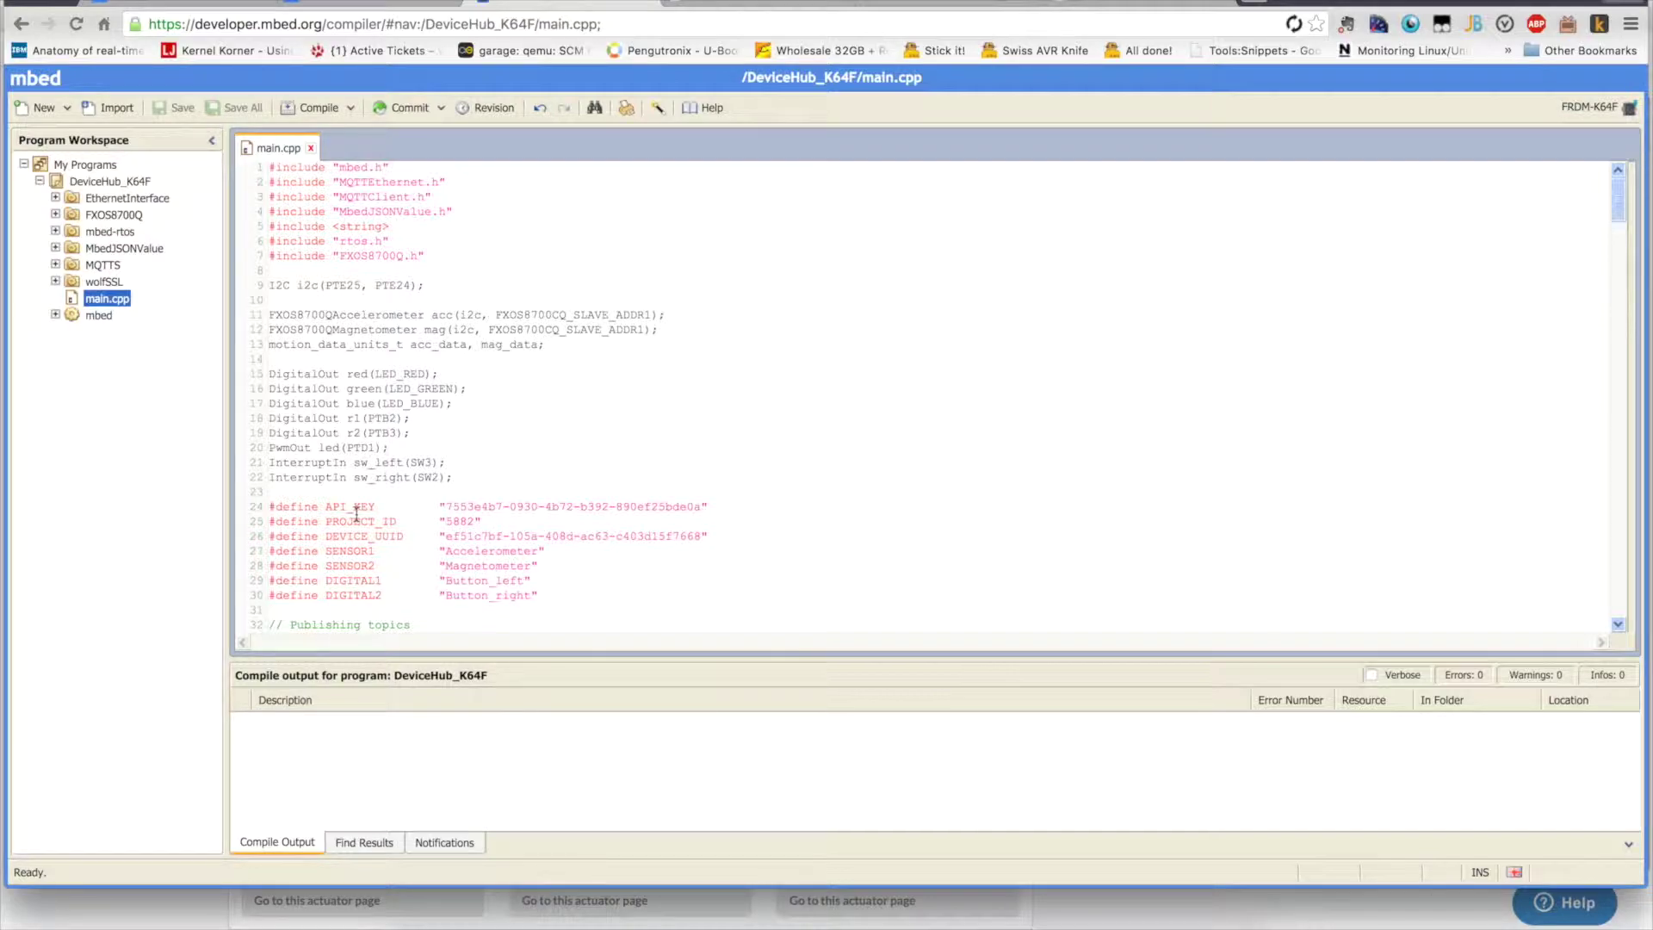
Step: Review the API_KEY, PROJECT_ID and DEVICE_UUID defines and add a blank line after line 26
{"action": "left_click", "coordinate": [440, 507]}
{"action": "left_click_drag", "start_coordinate": [440, 506], "coordinate": [708, 506]}
{"action": "triple_click", "coordinate": [483, 520]}
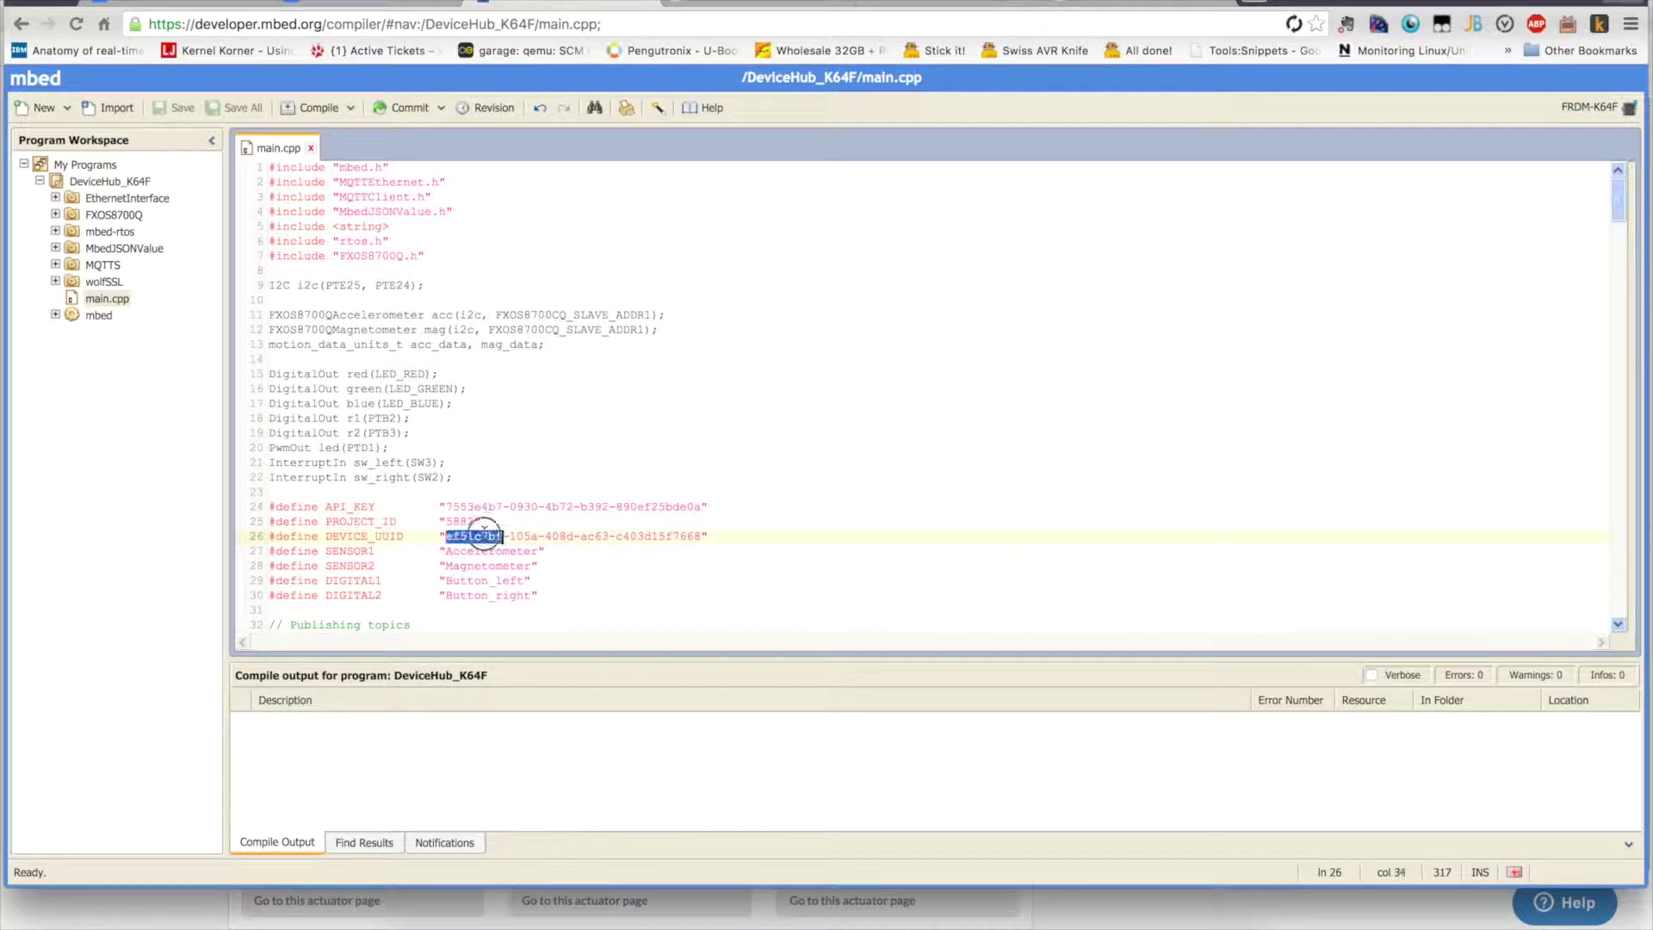
{"action": "triple_click", "coordinate": [473, 536]}
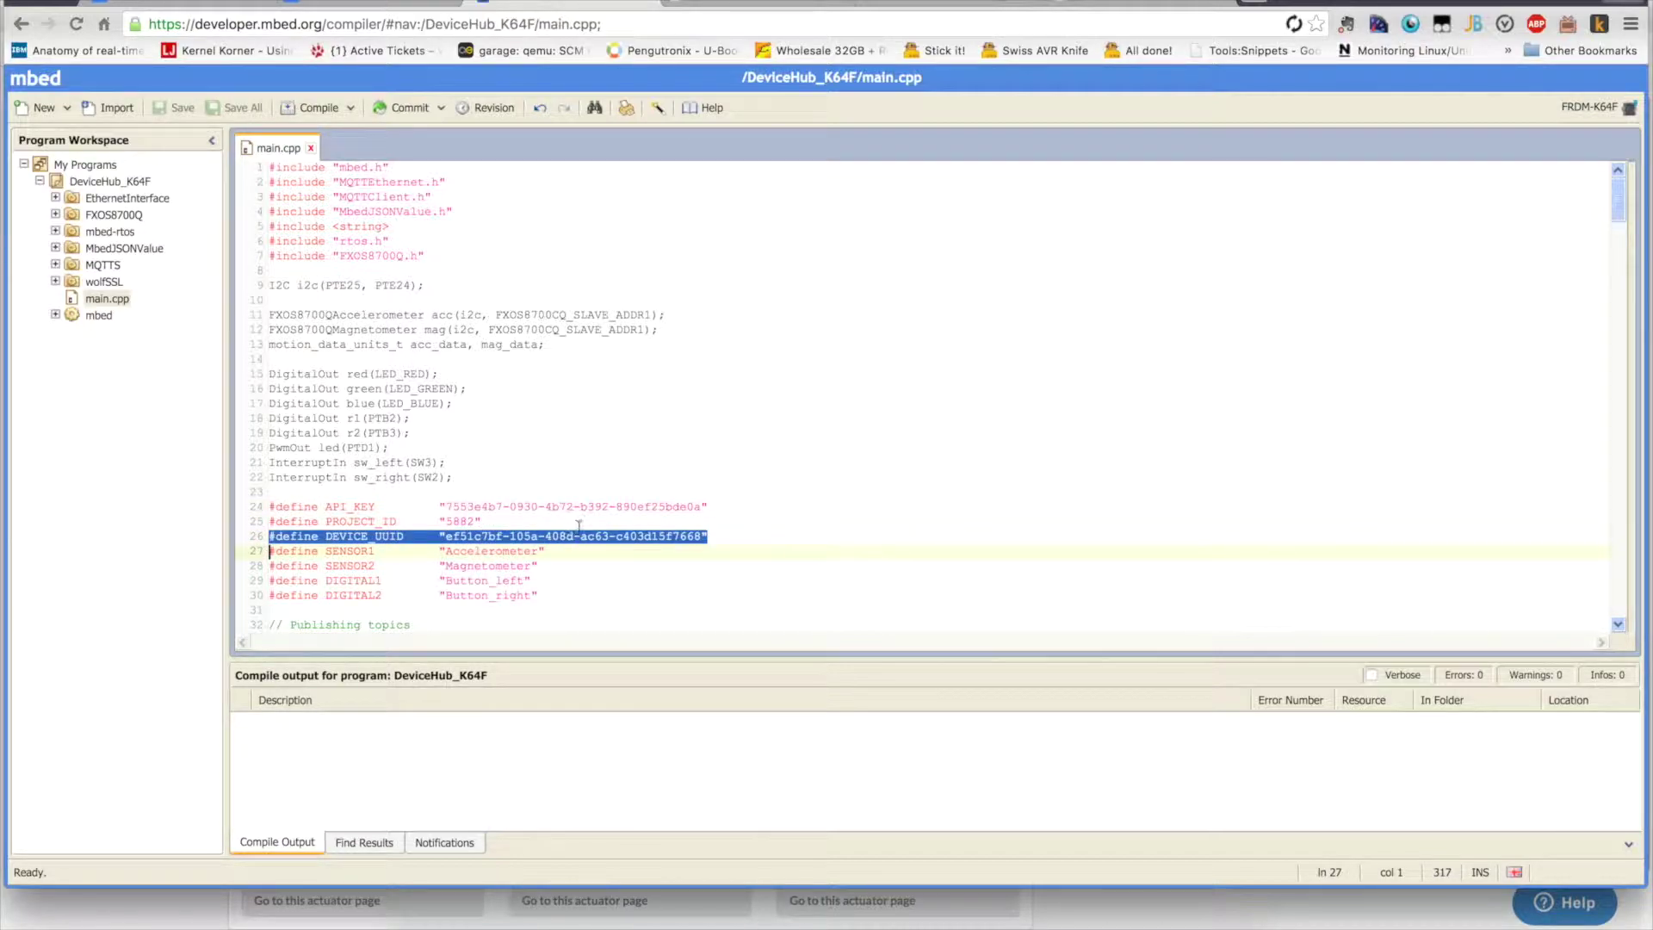
{"action": "left_click", "coordinate": [714, 534]}
{"action": "key", "text": "Return"}
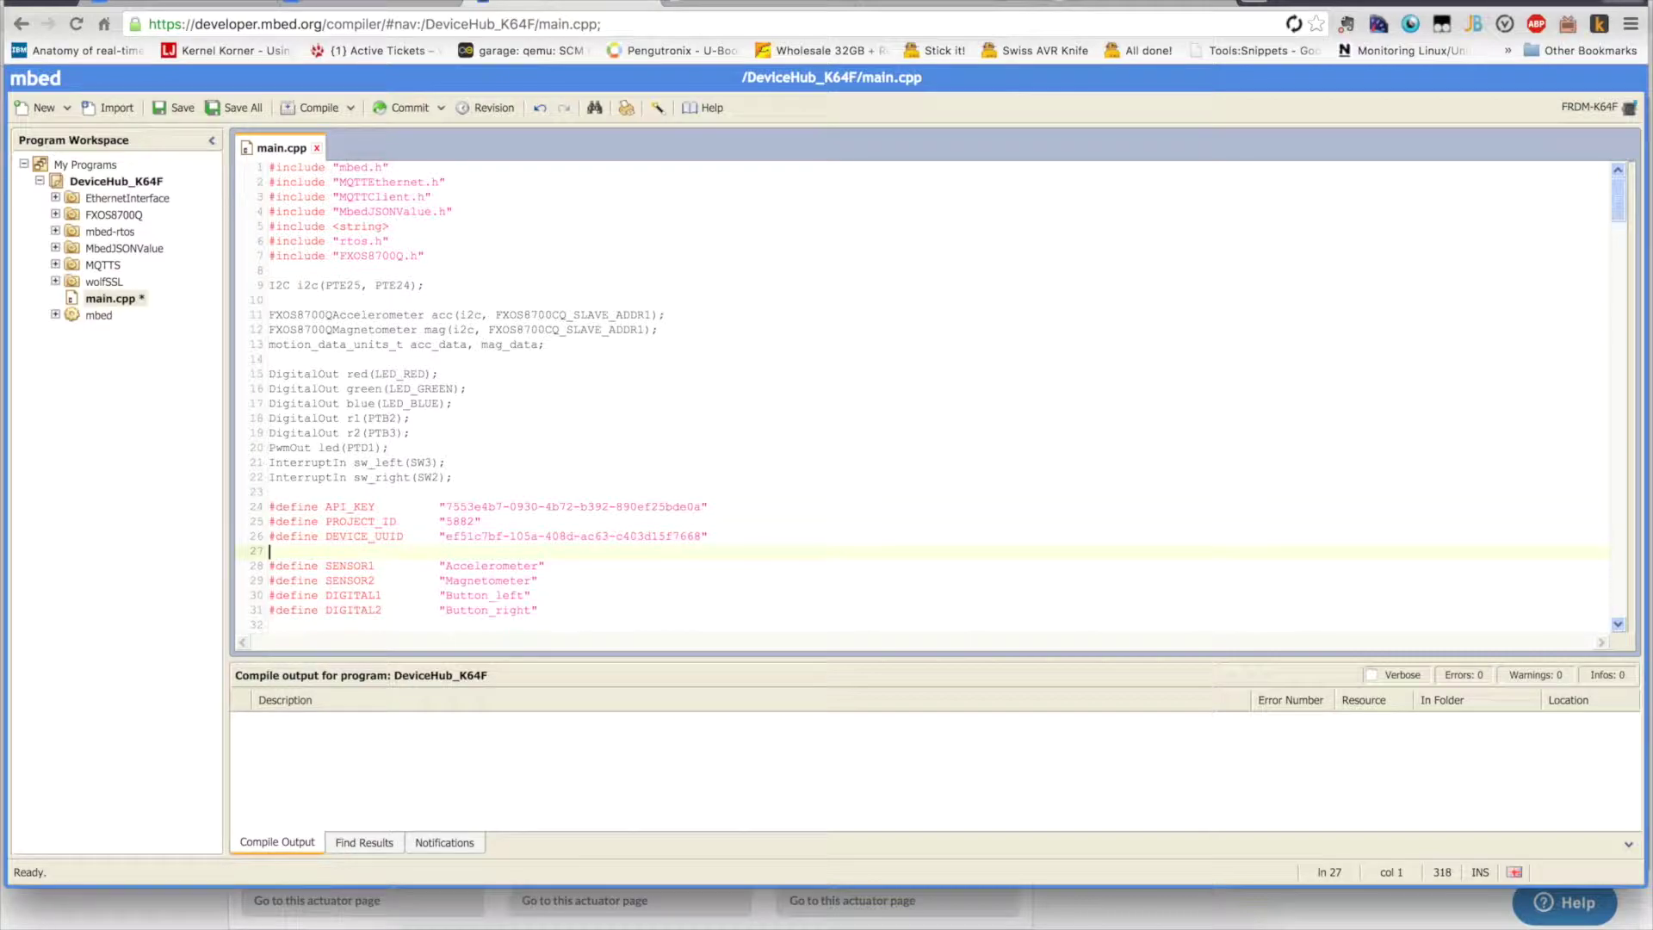
Step: Replace the PROJECT_ID value 5882 with the DeviceHub project ID
{"action": "left_click", "coordinate": [490, 920]}
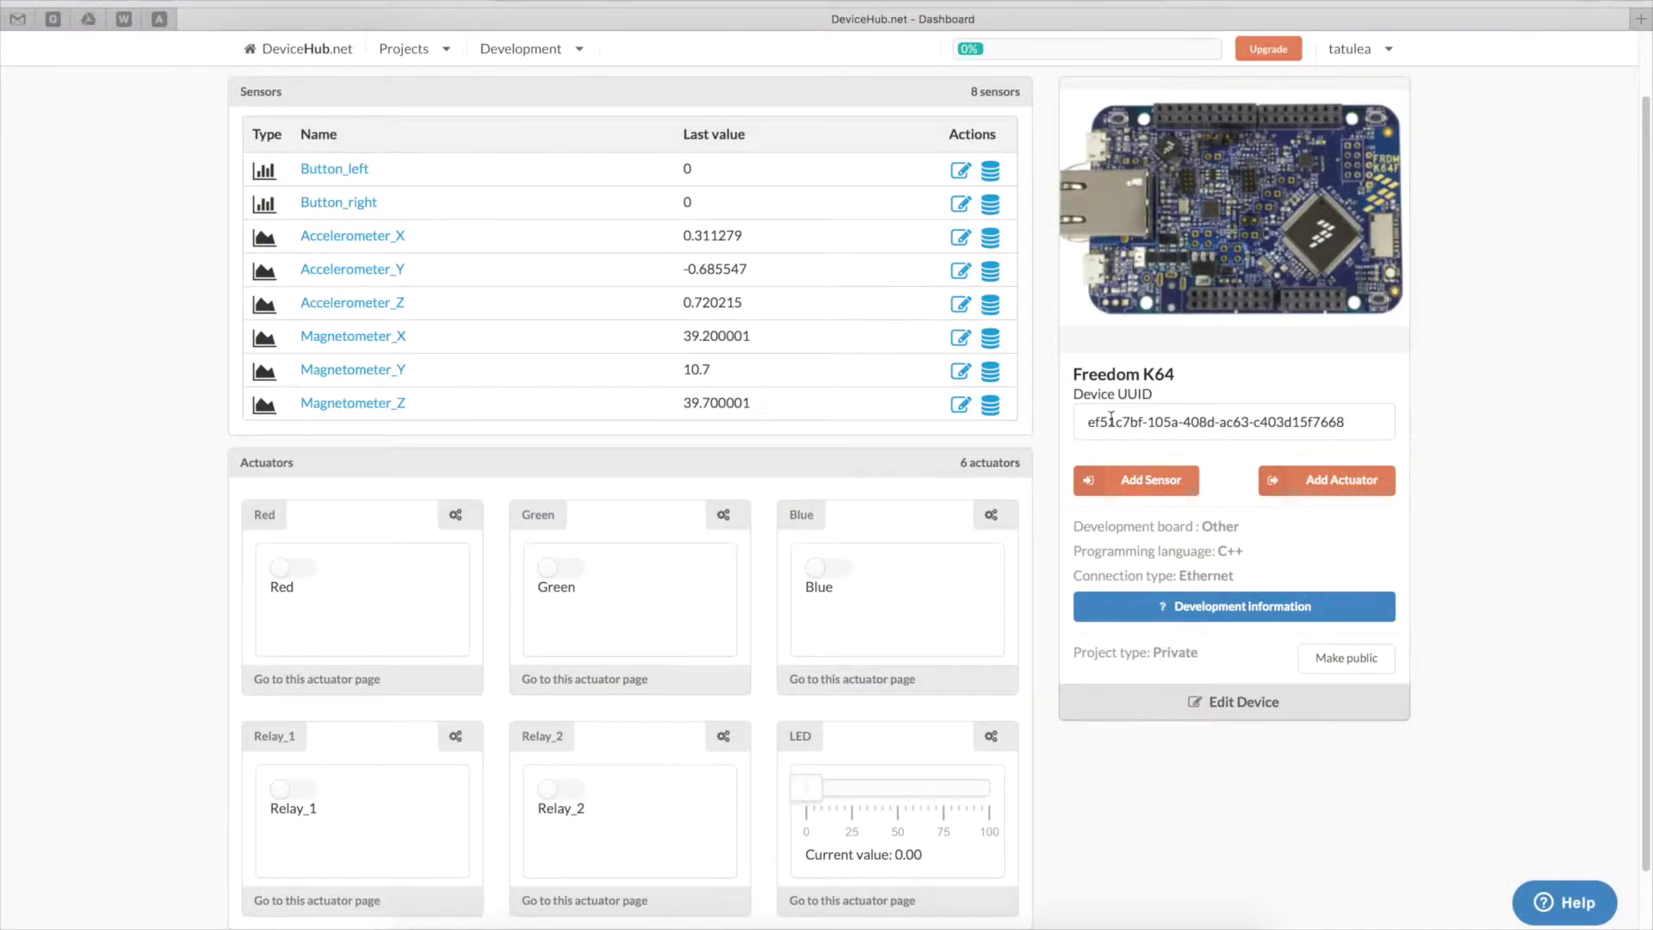
{"action": "left_click", "coordinate": [1163, 613]}
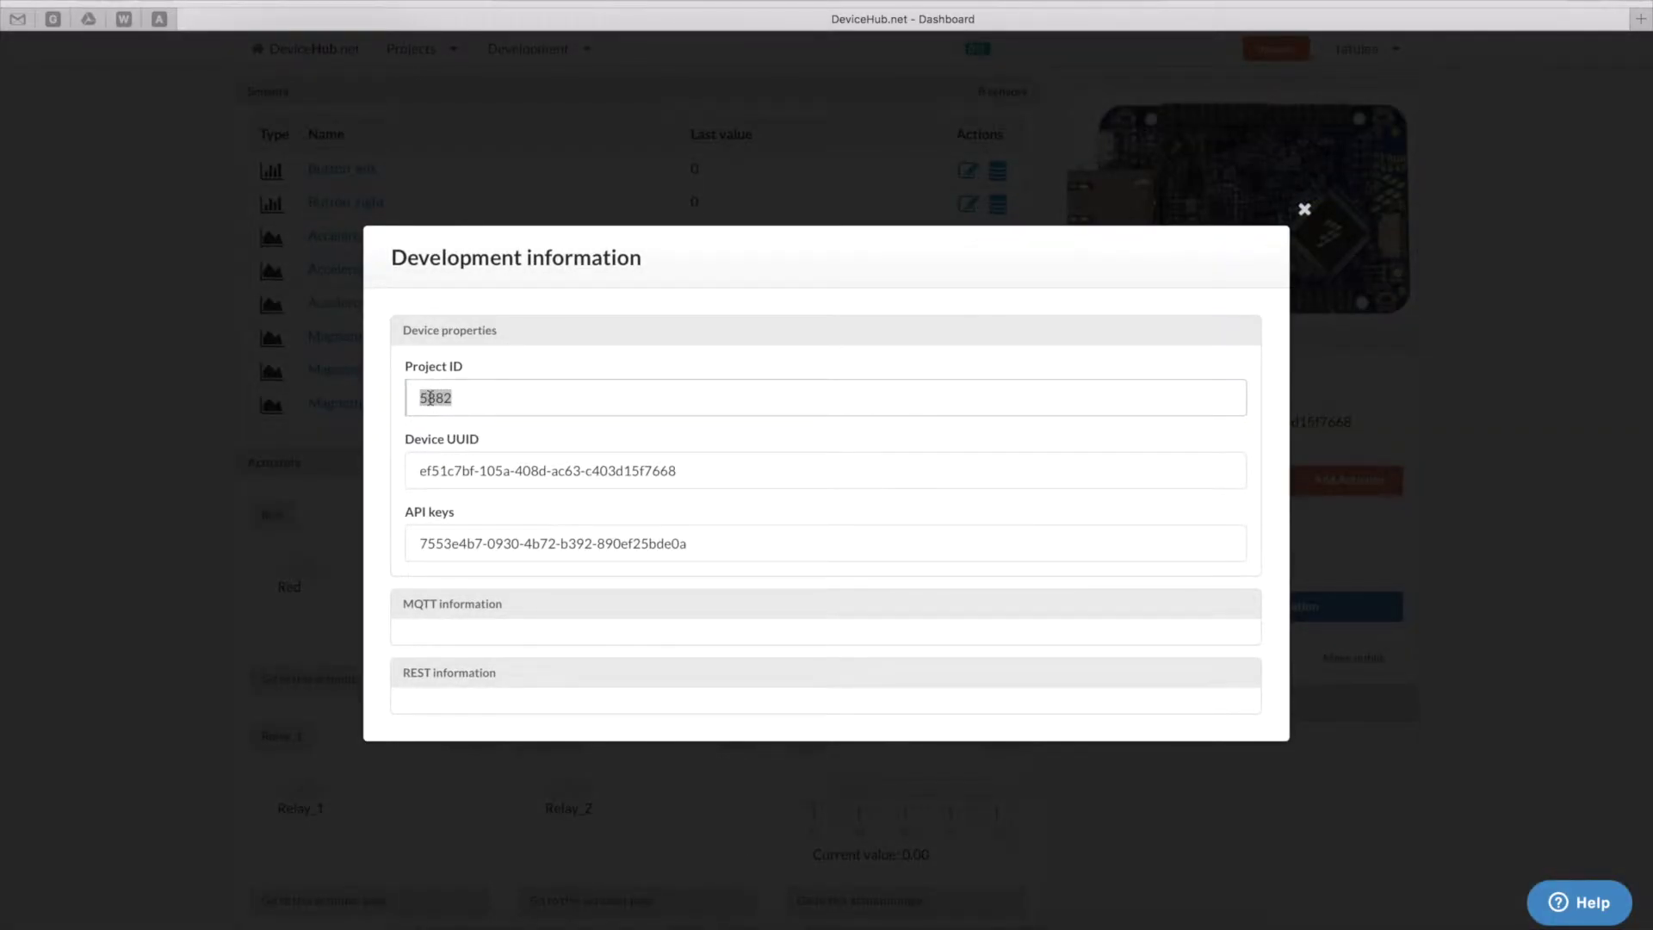
{"action": "key", "text": "super+Tab"}
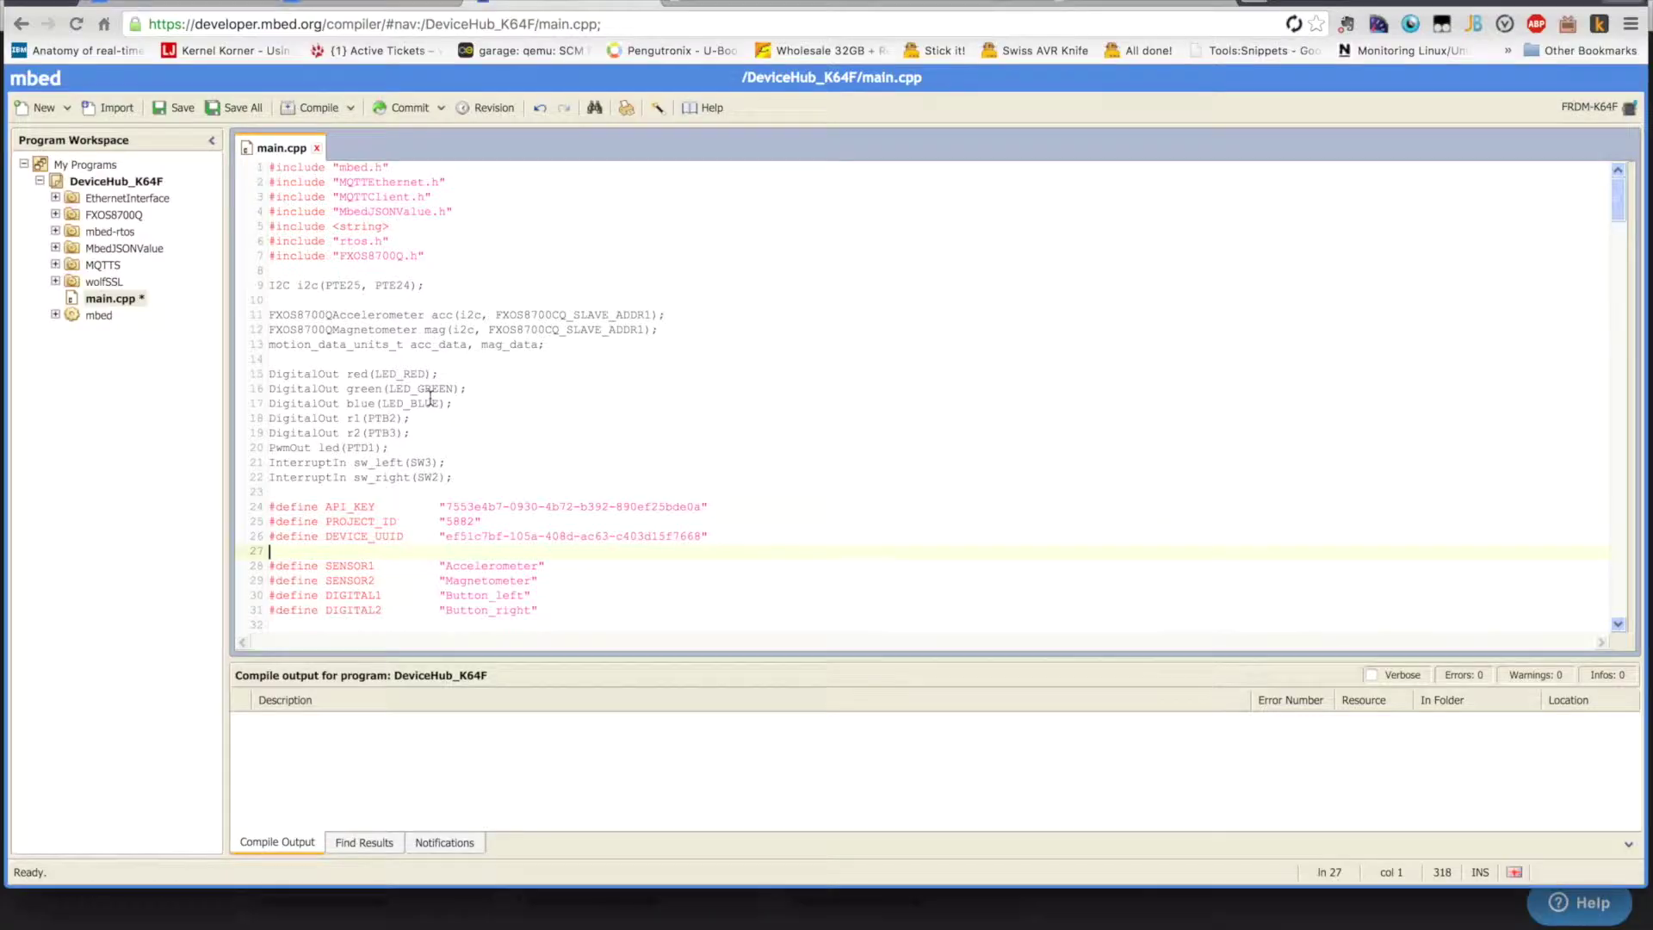
{"action": "double_click", "coordinate": [459, 522]}
{"action": "type", "text": "5882"}
Step: Replace the DEVICE_UUID value with the Freedom K64 device UUID
{"action": "key", "text": "super+Tab"}
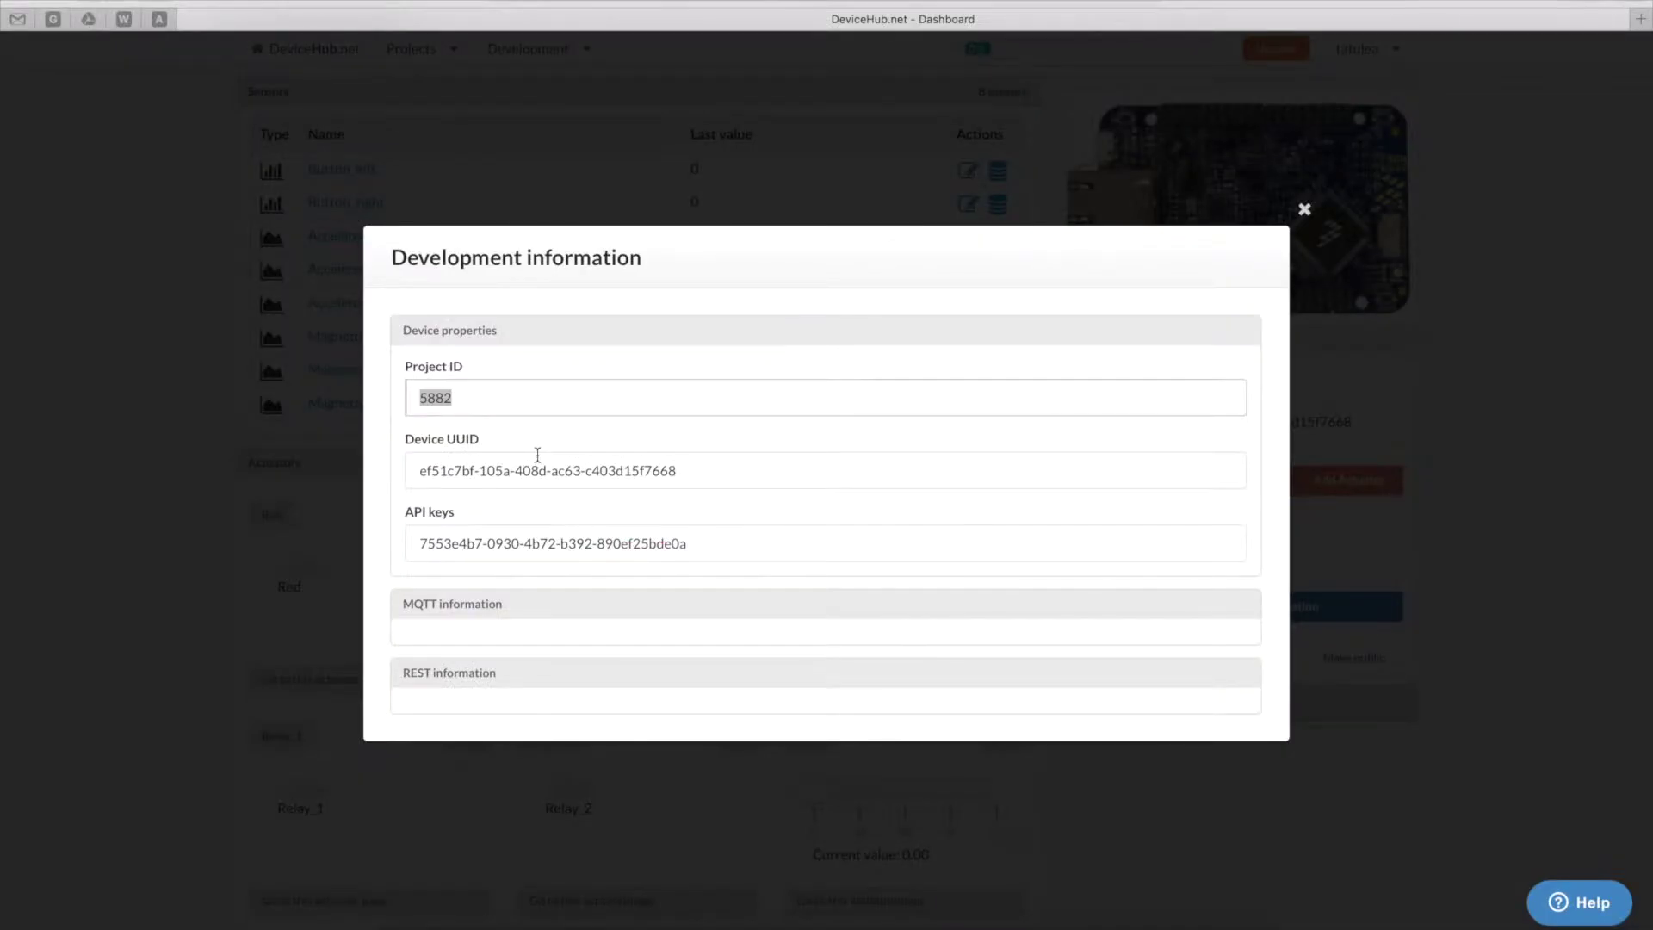
{"action": "triple_click", "coordinate": [509, 465]}
{"action": "key", "text": "super+Tab"}
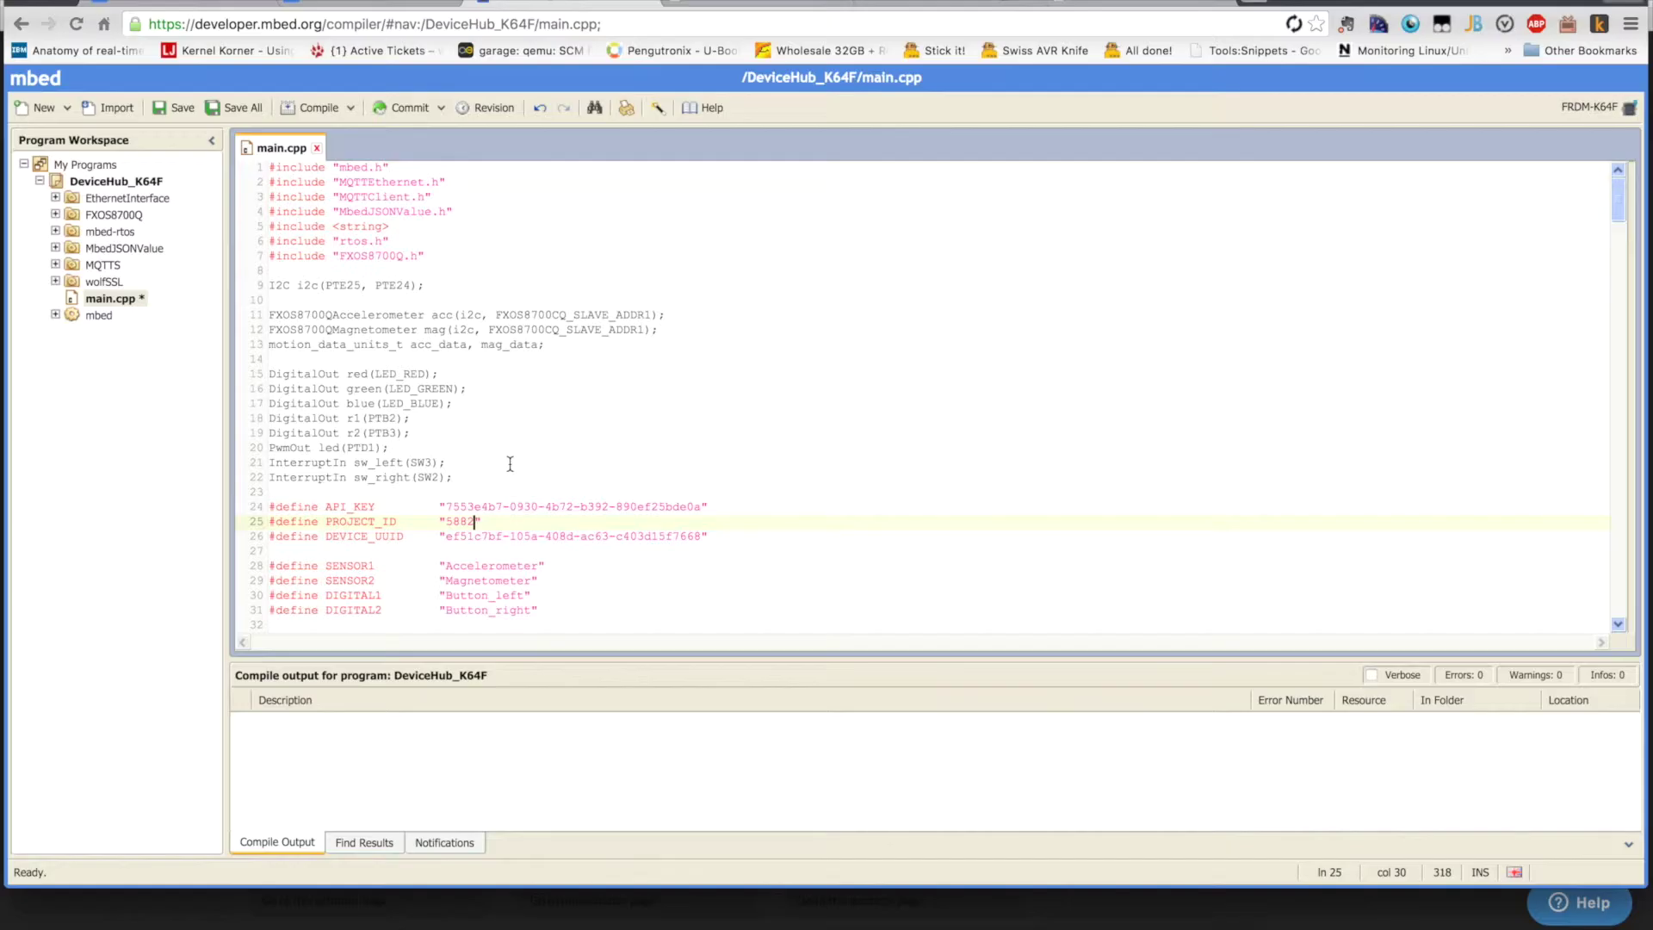
{"action": "double_click", "coordinate": [475, 537]}
{"action": "left_click_drag", "start_coordinate": [701, 536], "coordinate": [644, 537]}
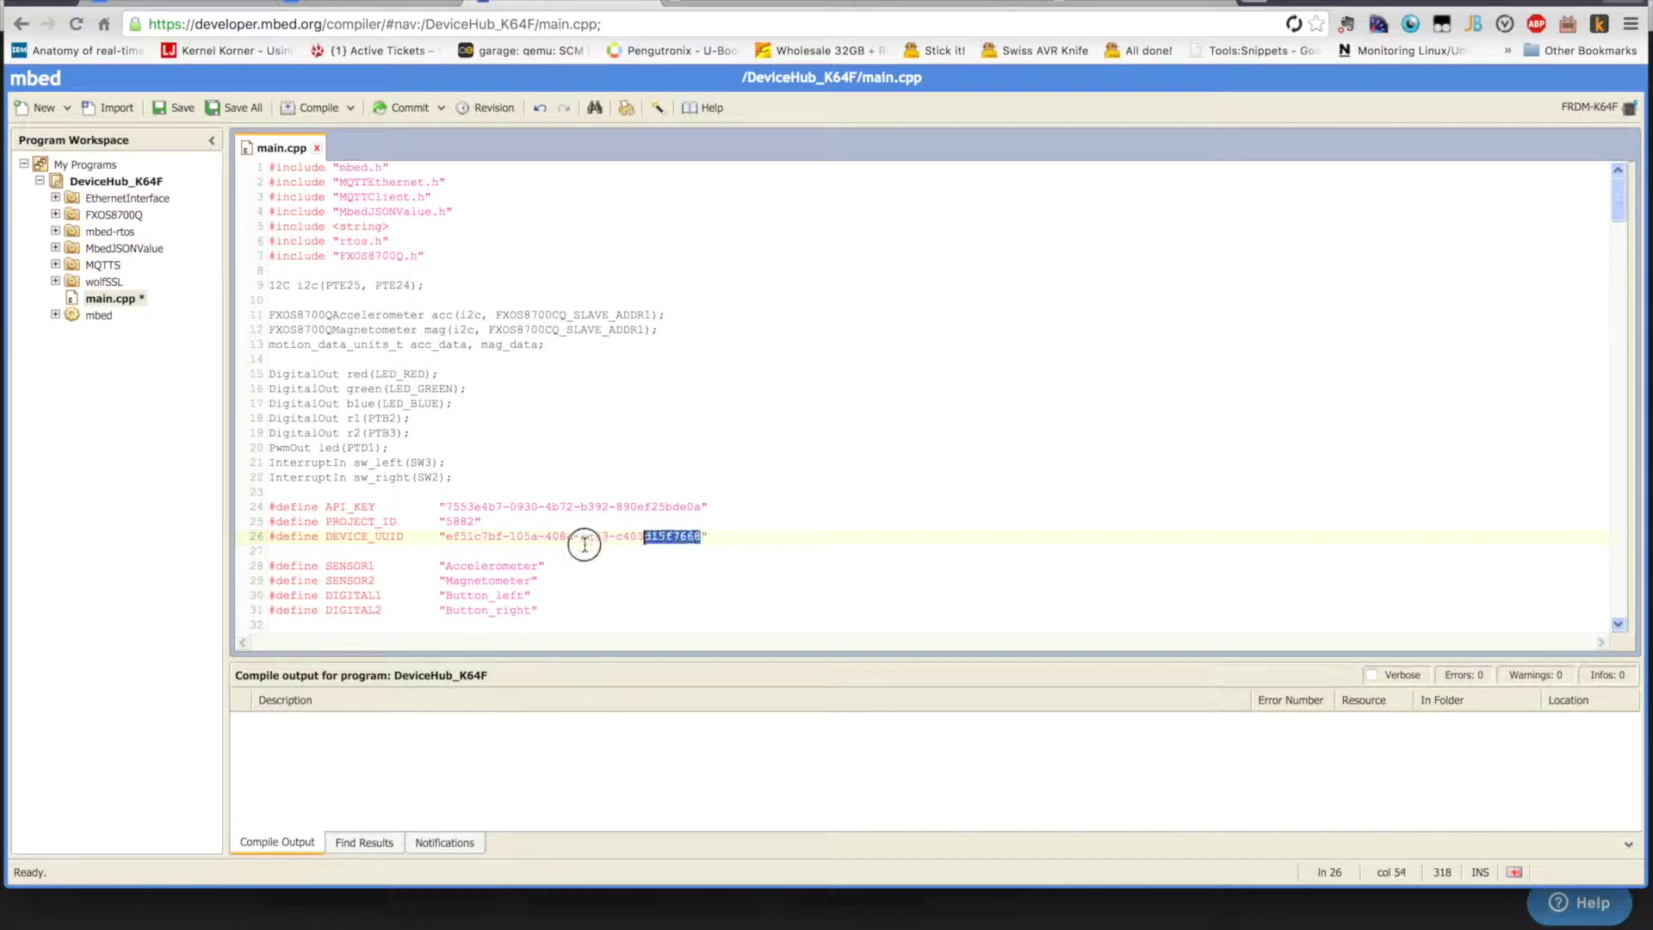
{"action": "left_click", "coordinate": [444, 537], "text": "shift"}
{"action": "key", "text": "Right"}
Step: Paste the DeviceHub API key into the API_KEY define and save main.cpp
{"action": "key", "text": "super+Tab"}
{"action": "triple_click", "coordinate": [505, 532]}
{"action": "key", "text": "ctrl+c"}
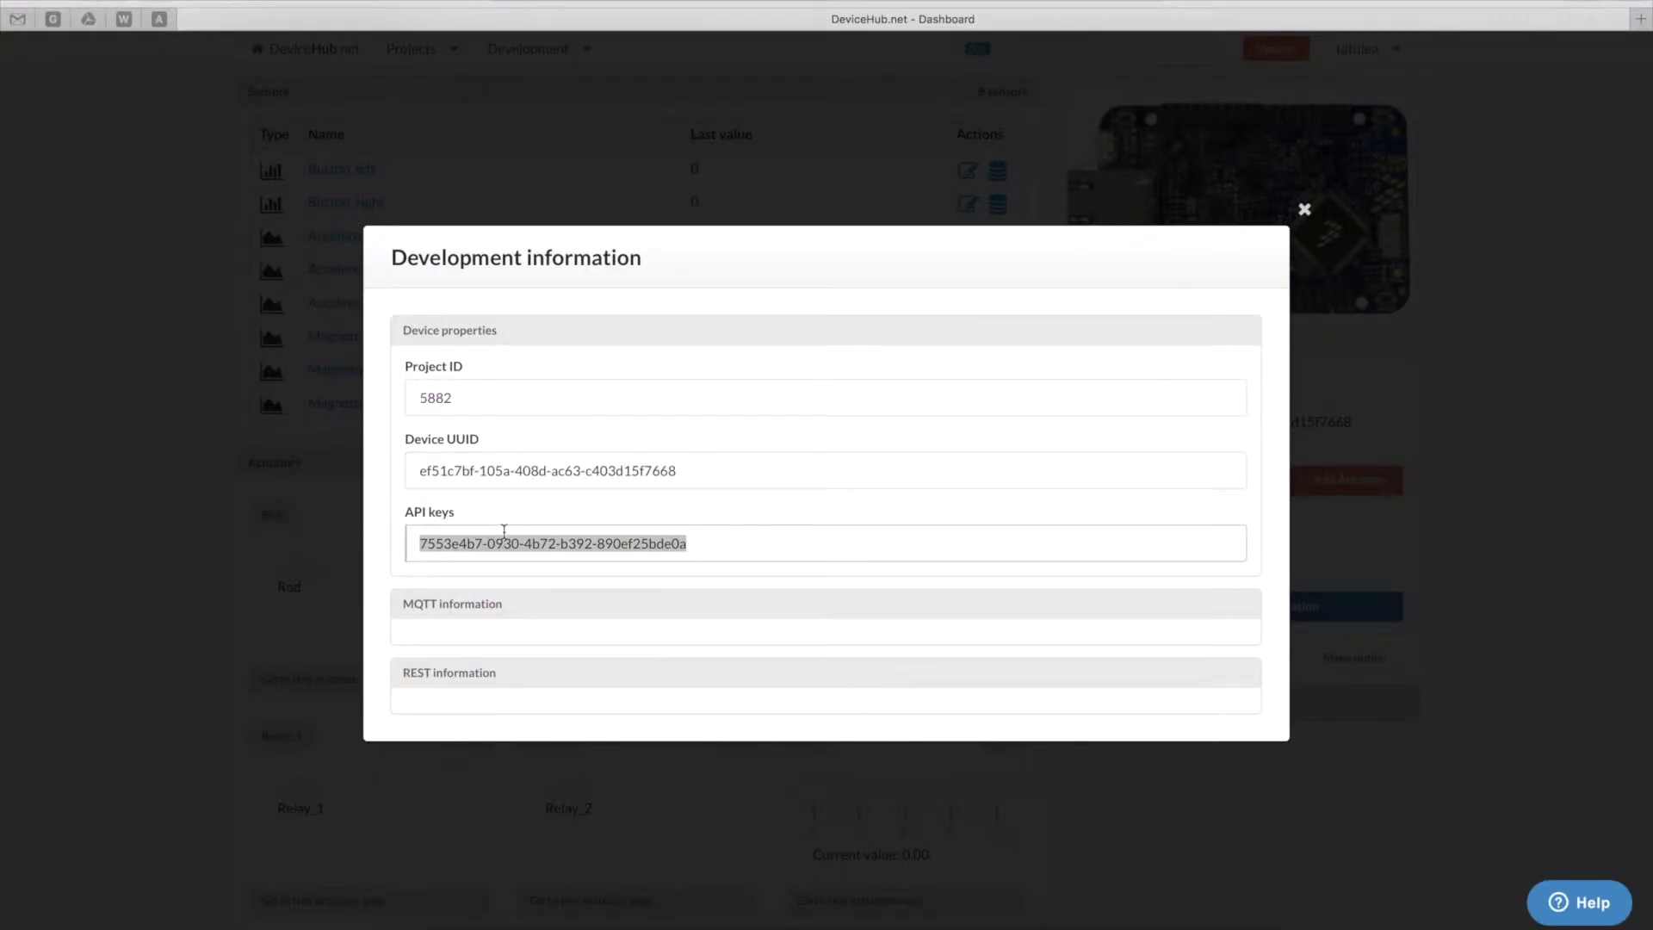
{"action": "key", "text": "super+Tab"}
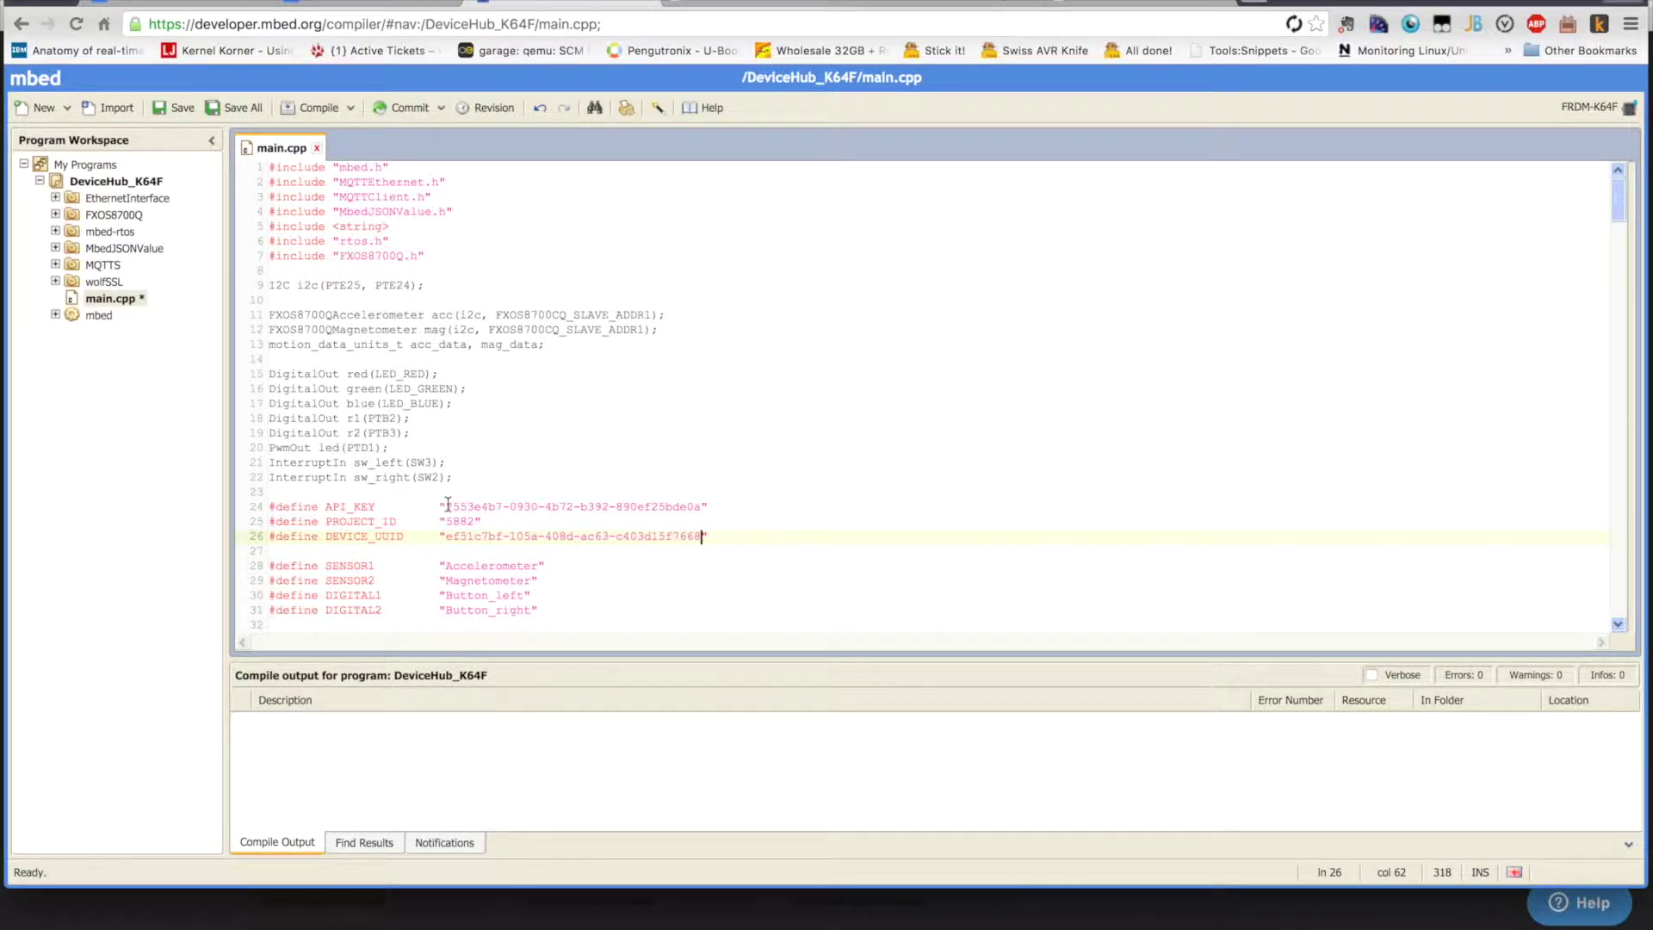
{"action": "left_click_drag", "start_coordinate": [448, 507], "coordinate": [700, 506]}
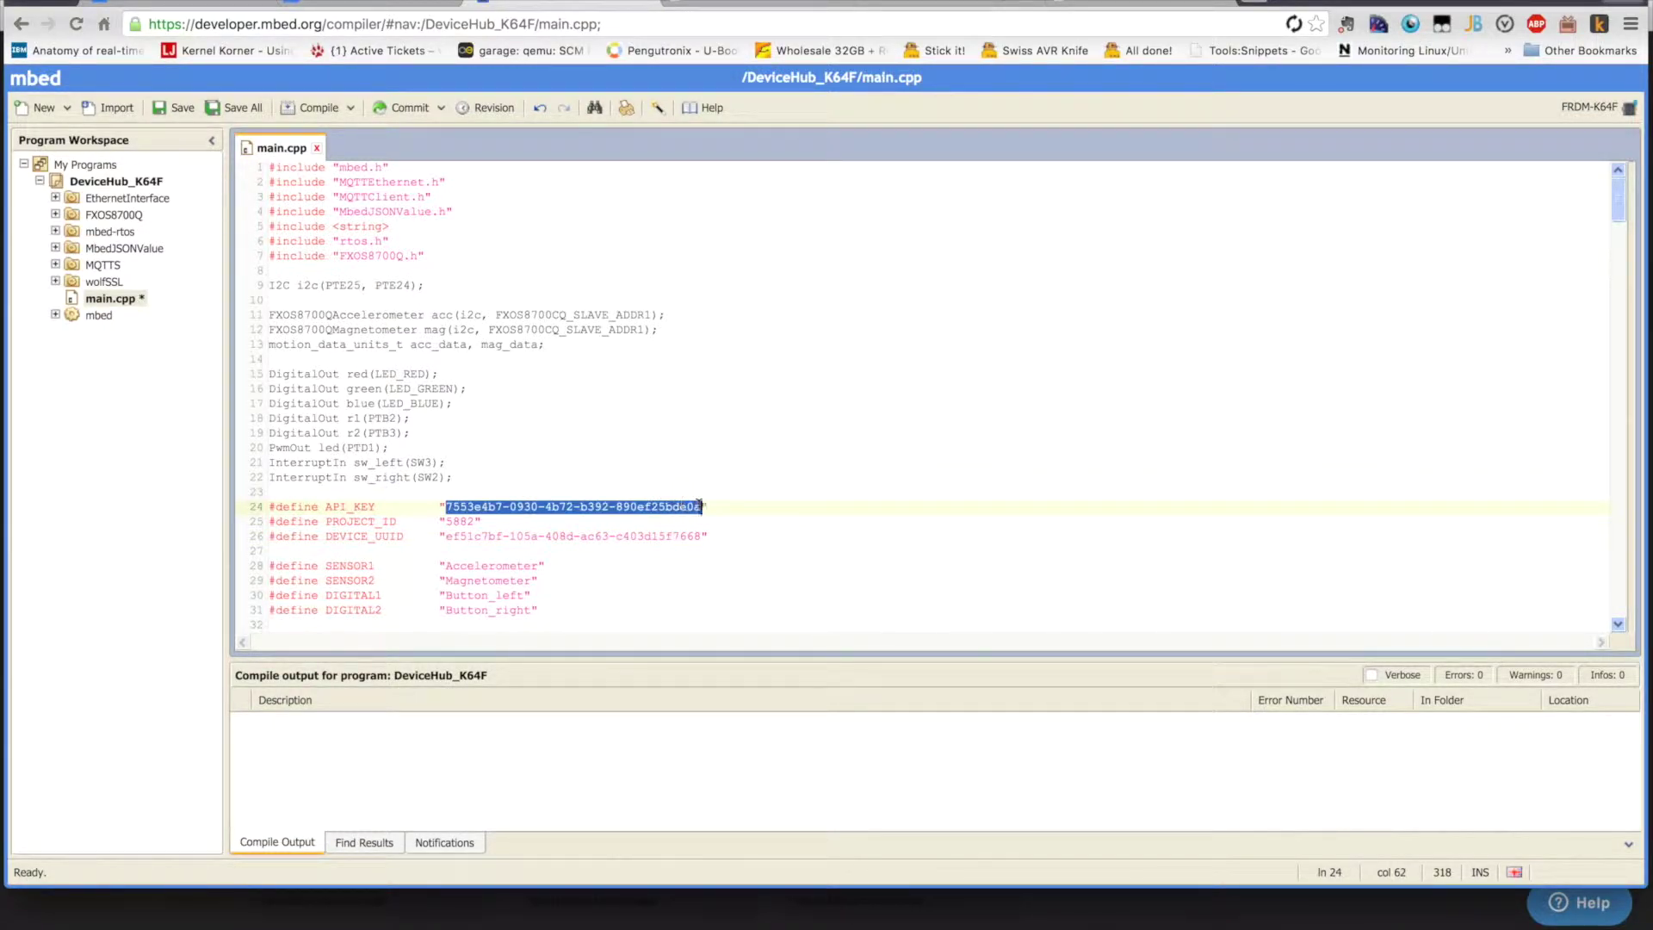
{"action": "key", "text": "ctrl+v"}
{"action": "key", "text": "ctrl+s"}
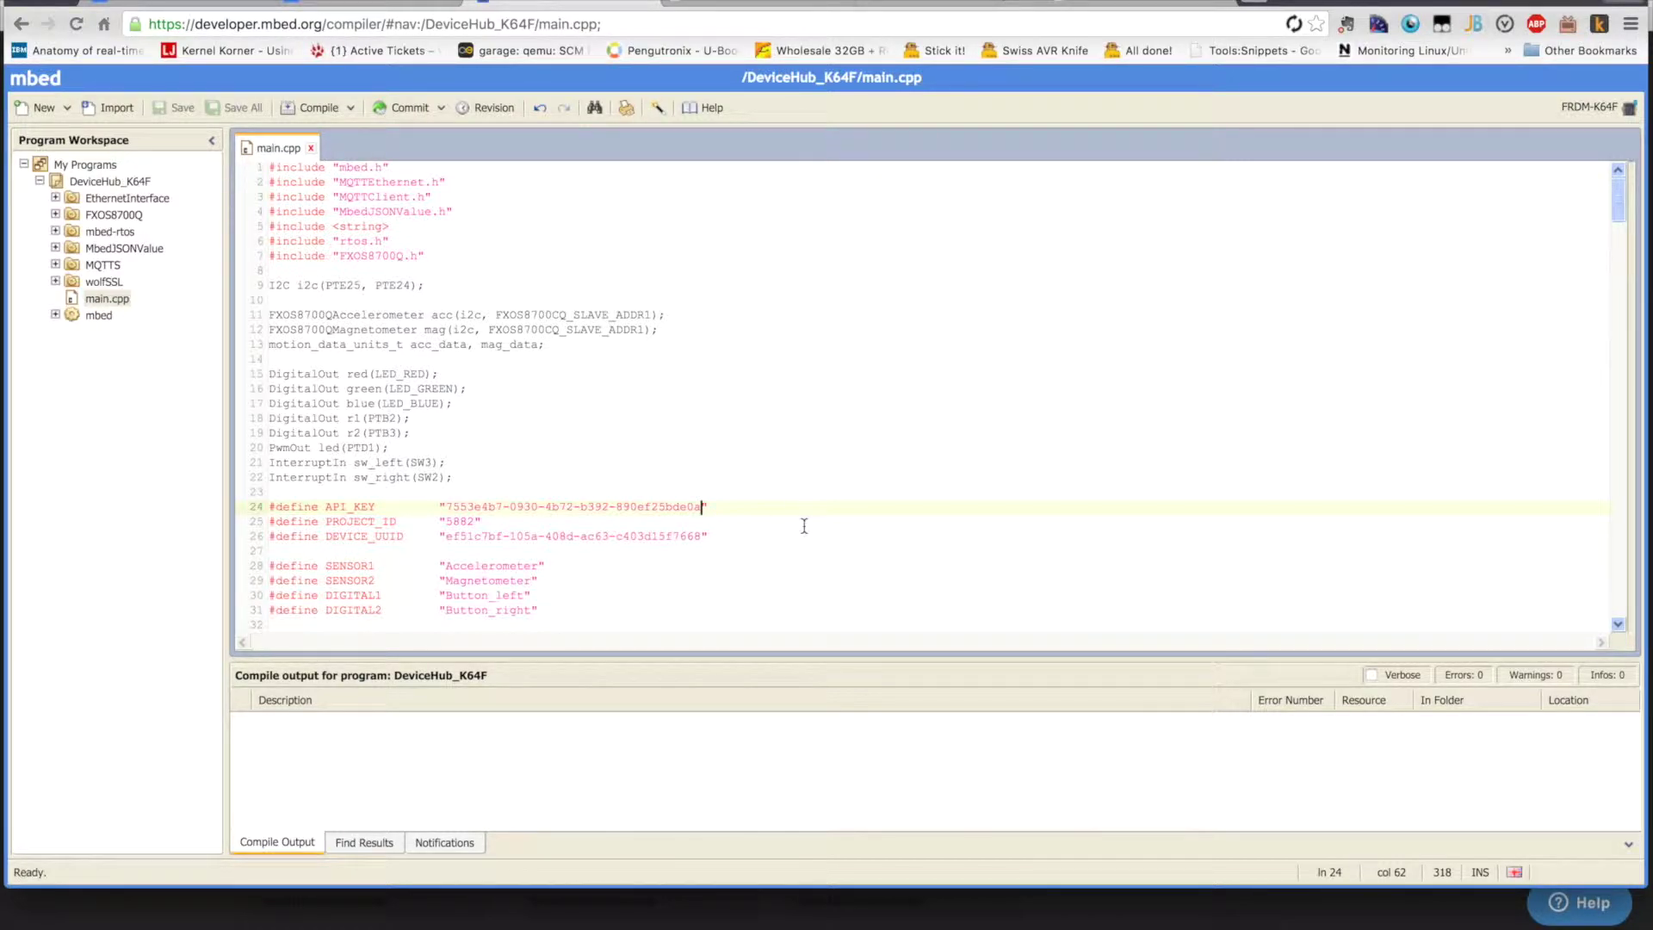
{"action": "scroll", "coordinate": [636, 407], "scroll_direction": "down", "scroll_amount": 8}
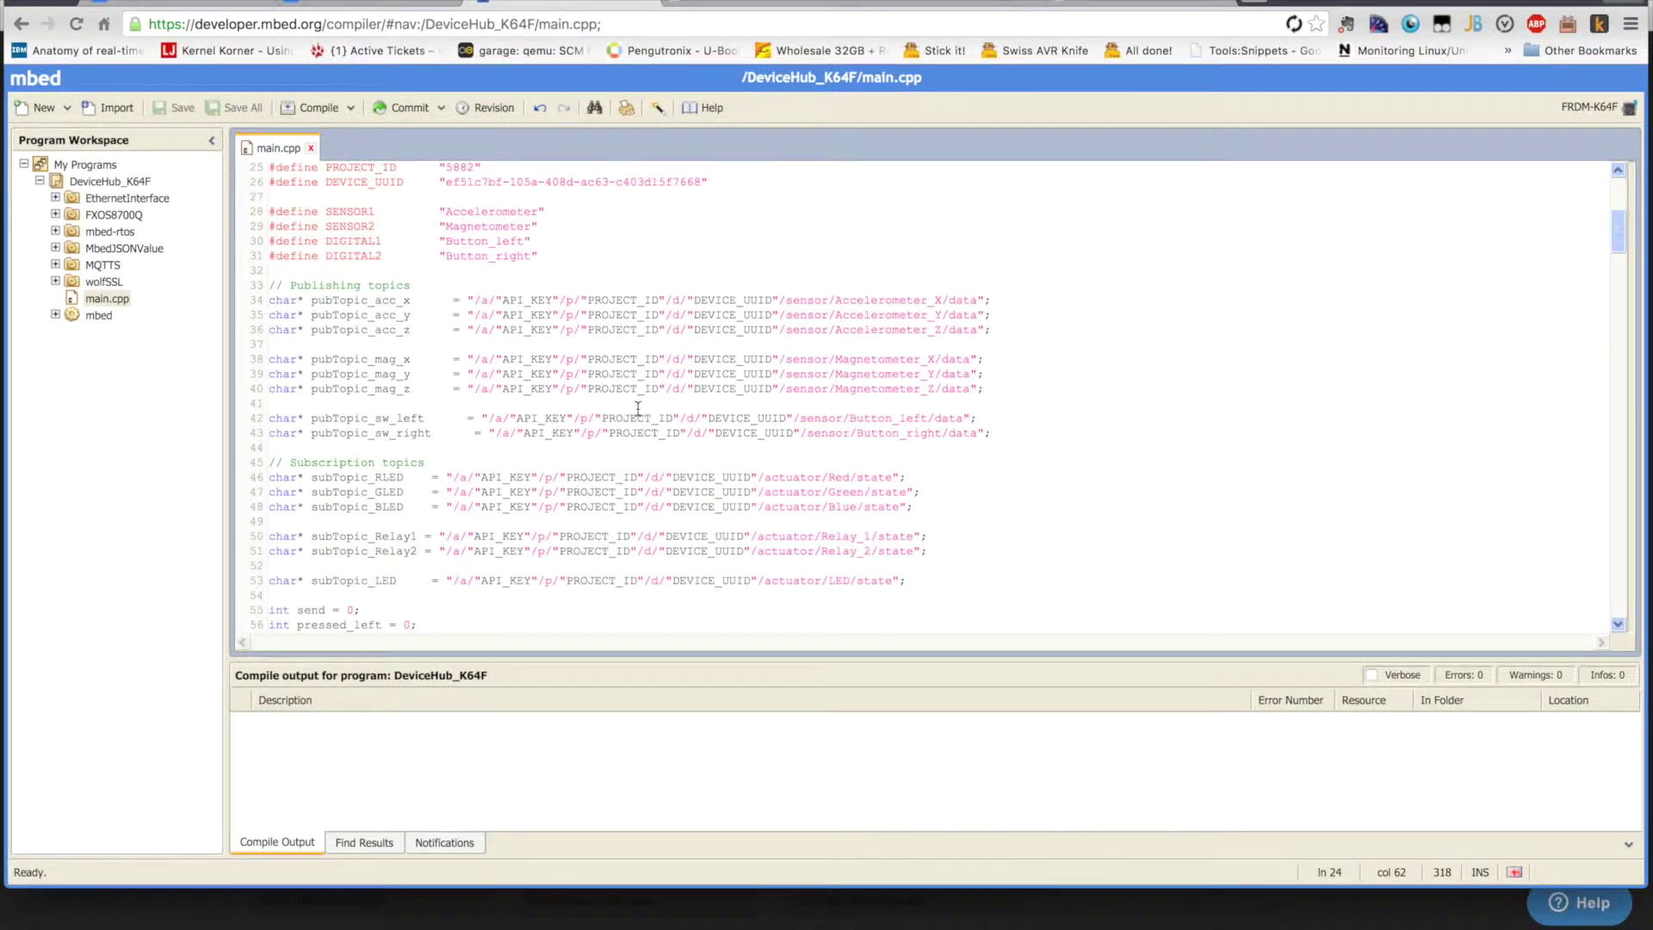
{"action": "scroll", "coordinate": [638, 407], "scroll_direction": "down", "scroll_amount": 4}
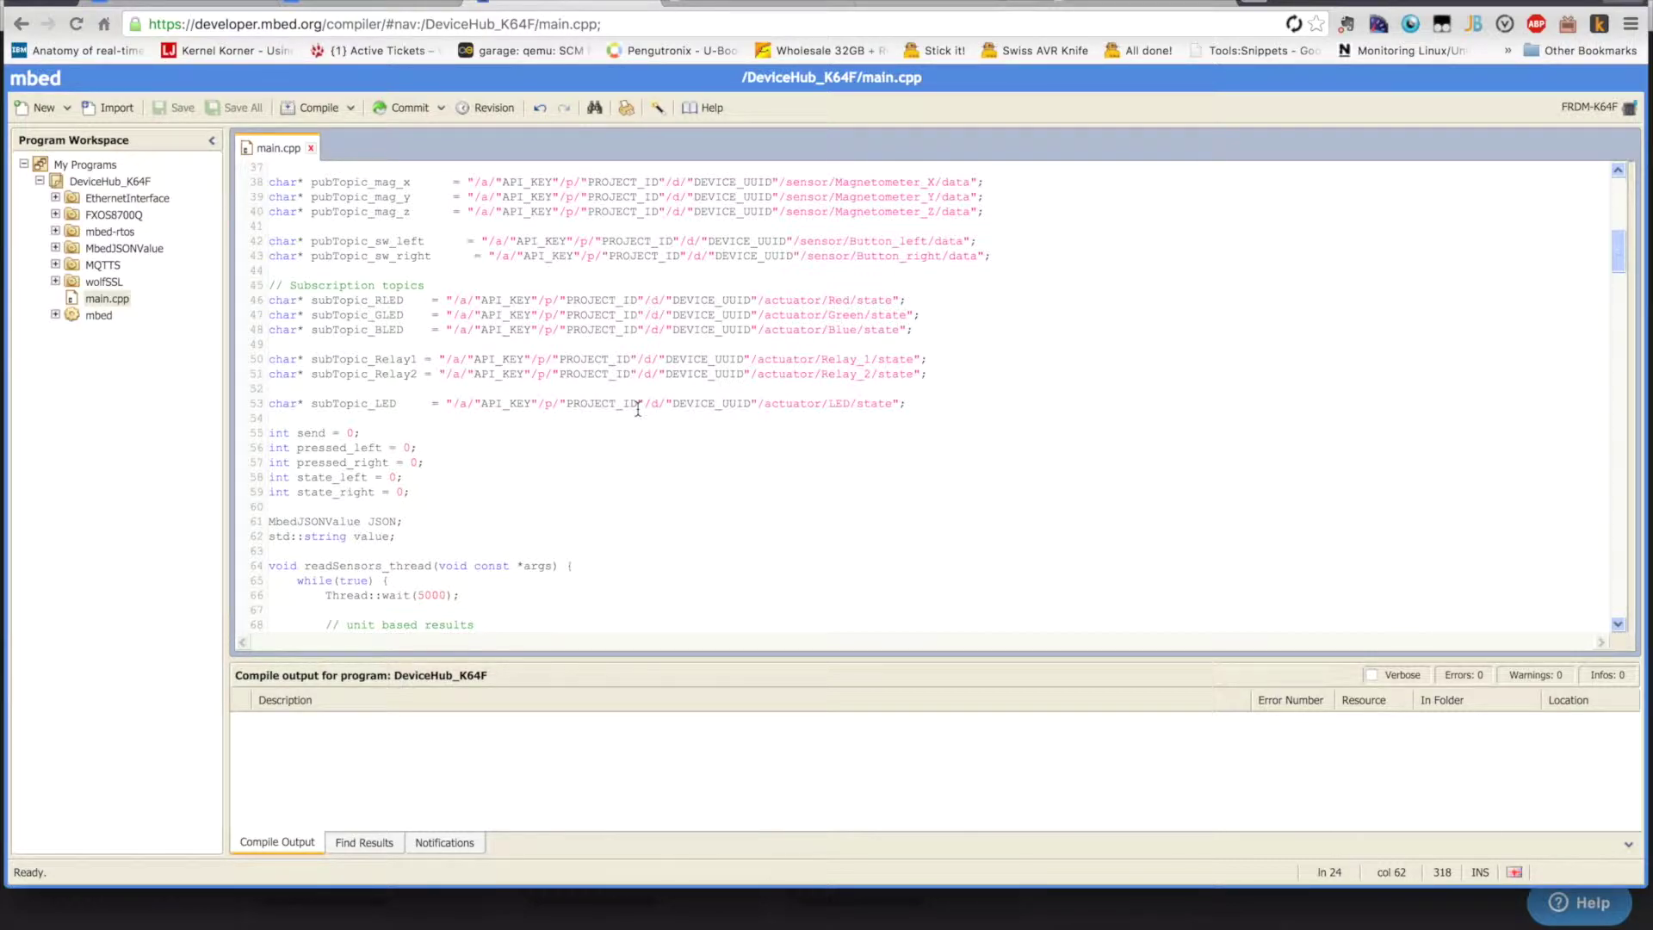
{"action": "scroll", "coordinate": [638, 410], "scroll_direction": "up", "scroll_amount": 5}
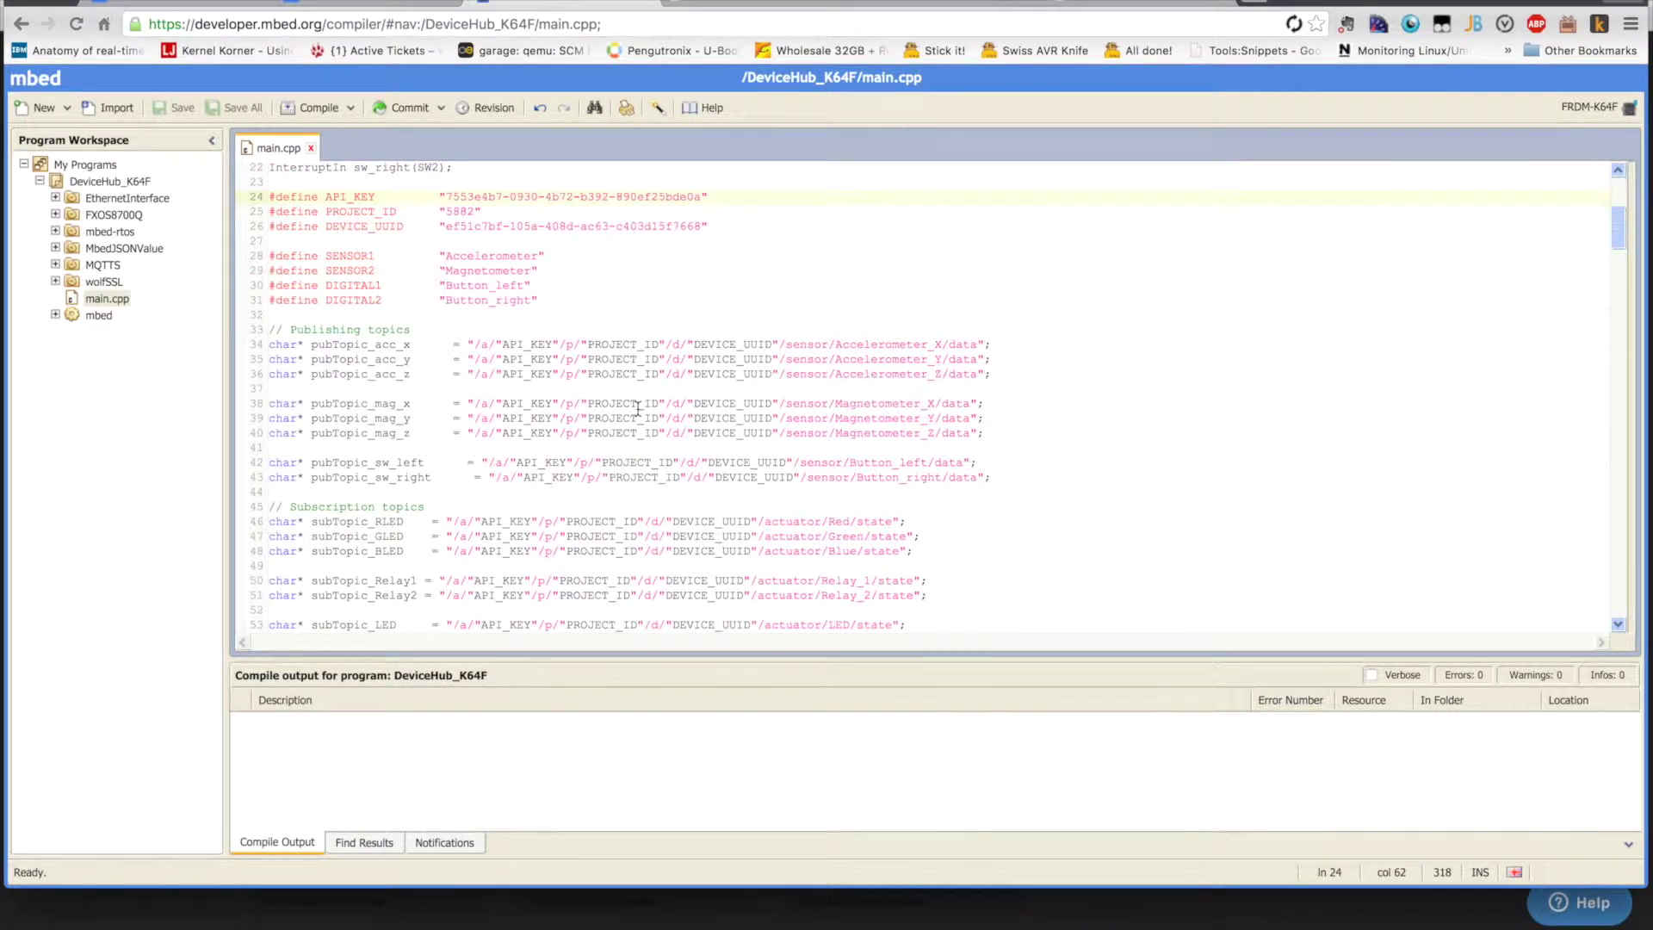
{"action": "scroll", "coordinate": [638, 410], "scroll_direction": "down", "scroll_amount": 3}
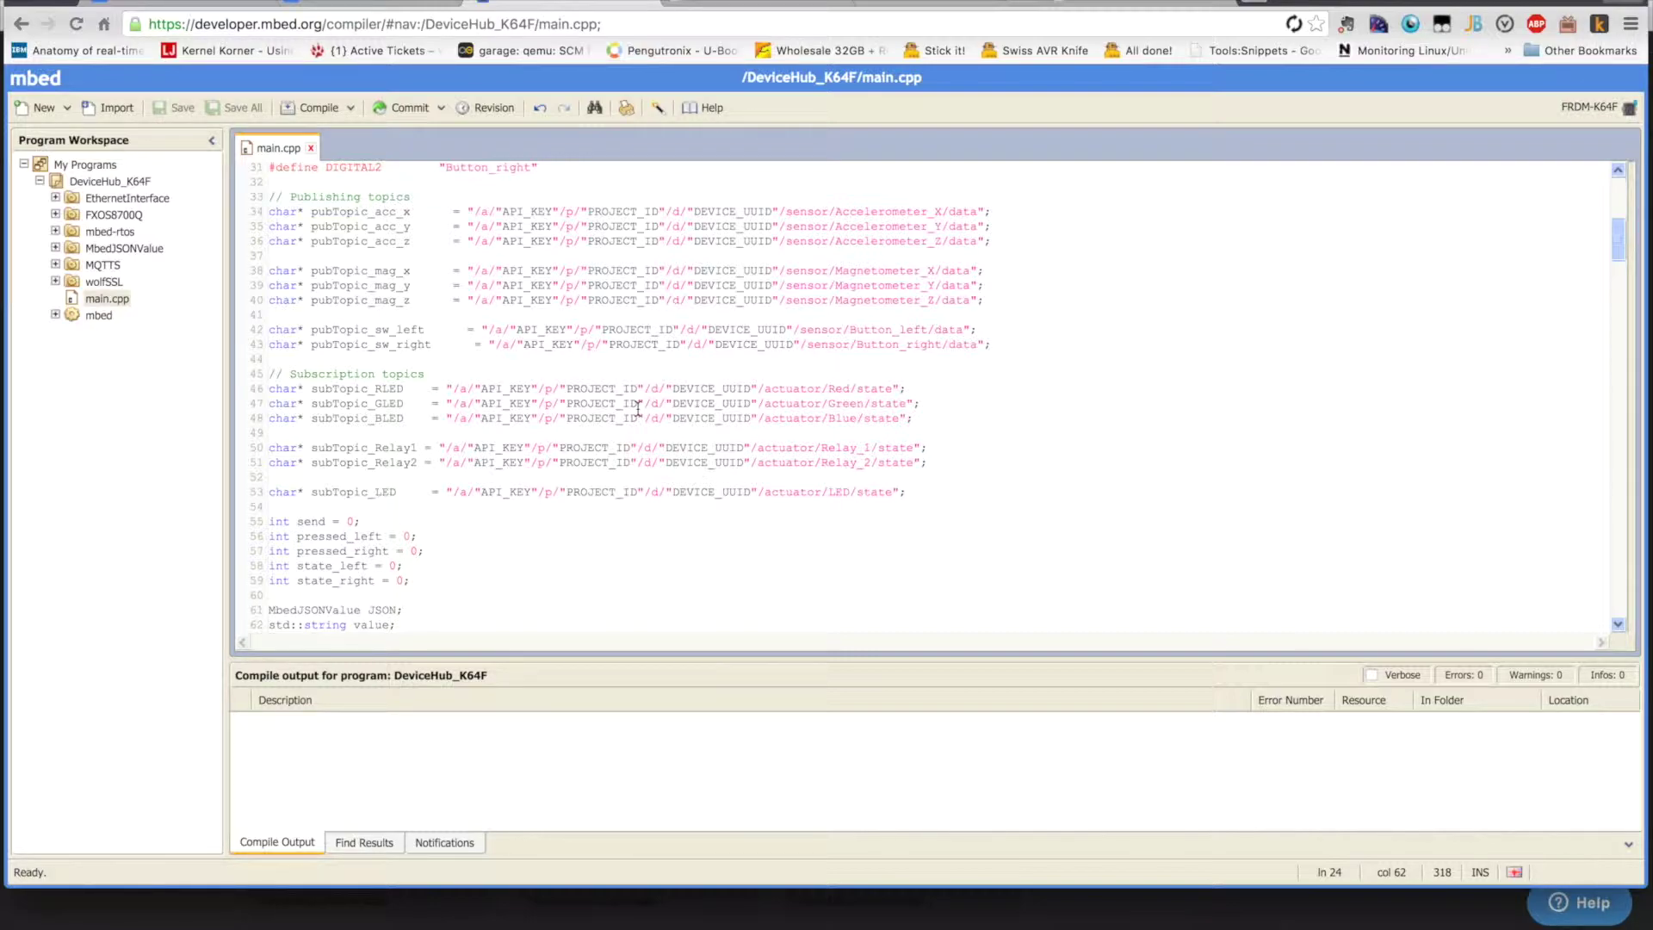
{"action": "scroll", "coordinate": [637, 409], "scroll_direction": "down", "scroll_amount": 10}
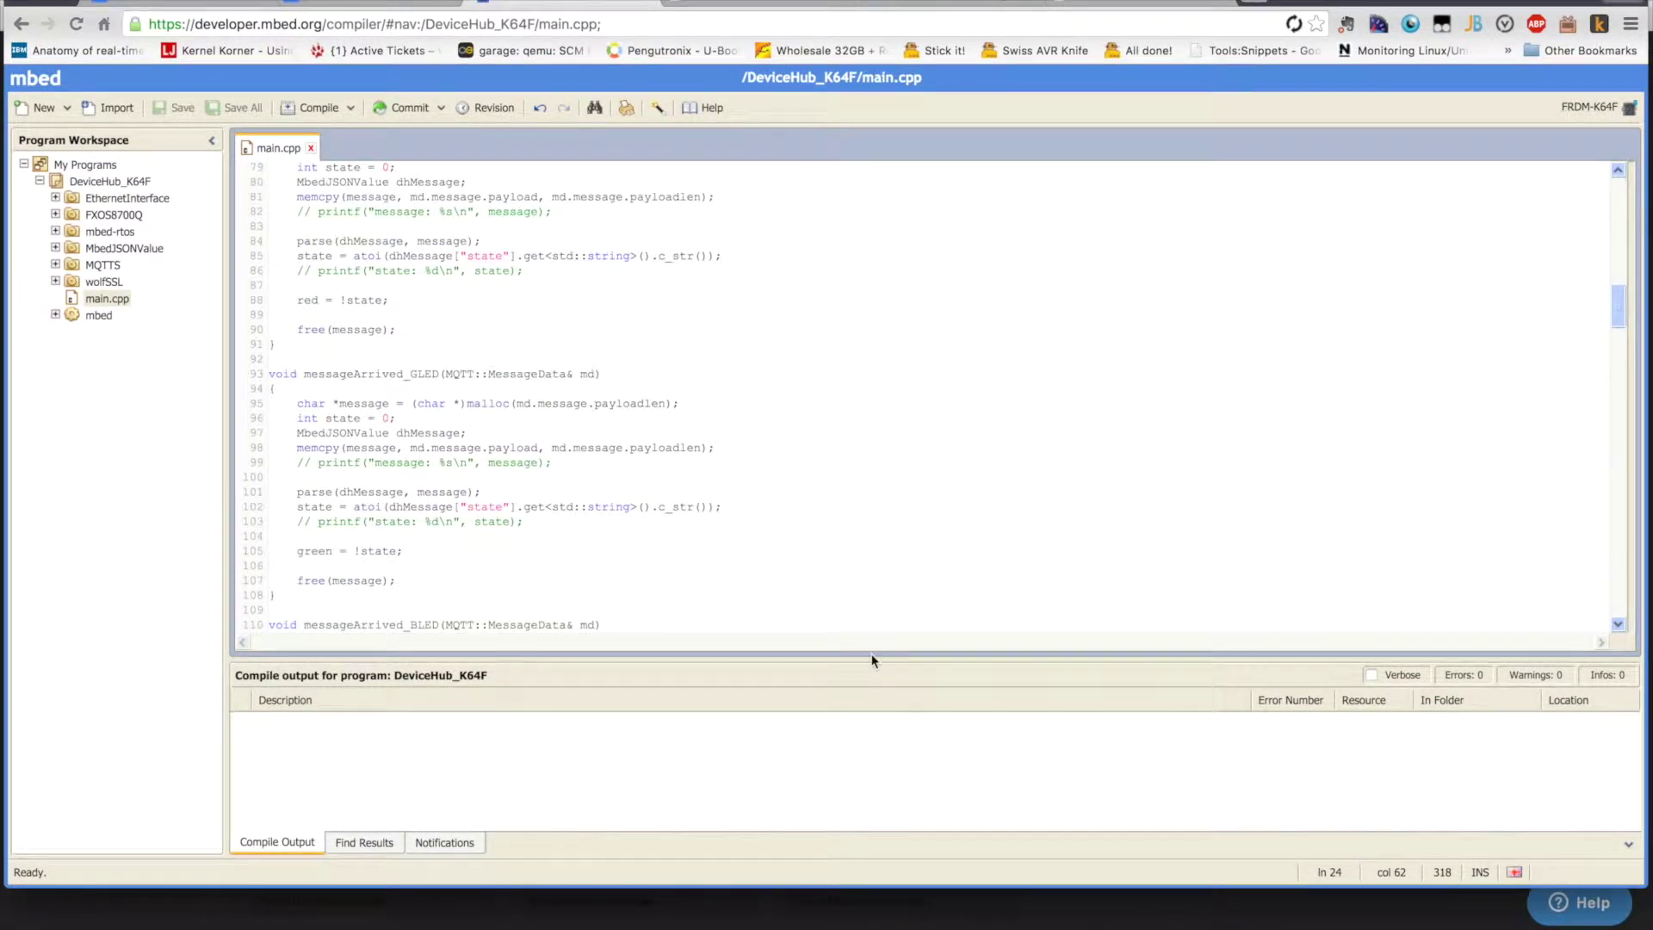
{"action": "left_click", "coordinate": [302, 105]}
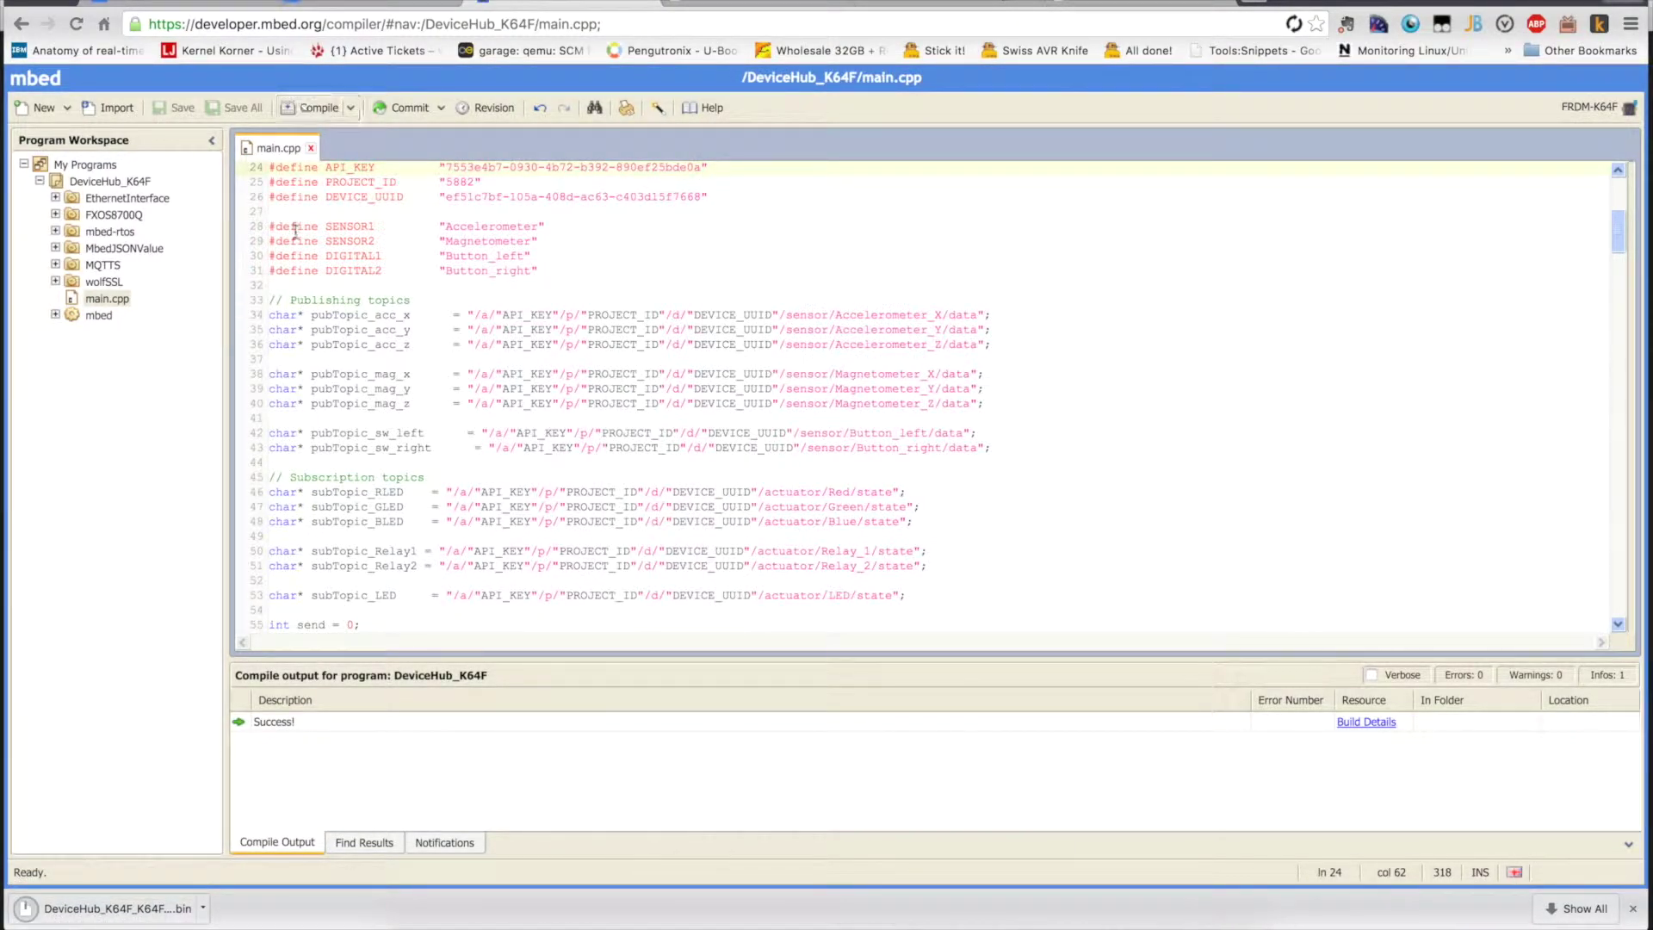
Step: Flash the board by copying the DeviceHub_K64F .bin from Downloads onto the MBED drive
{"action": "left_click", "coordinate": [421, 921]}
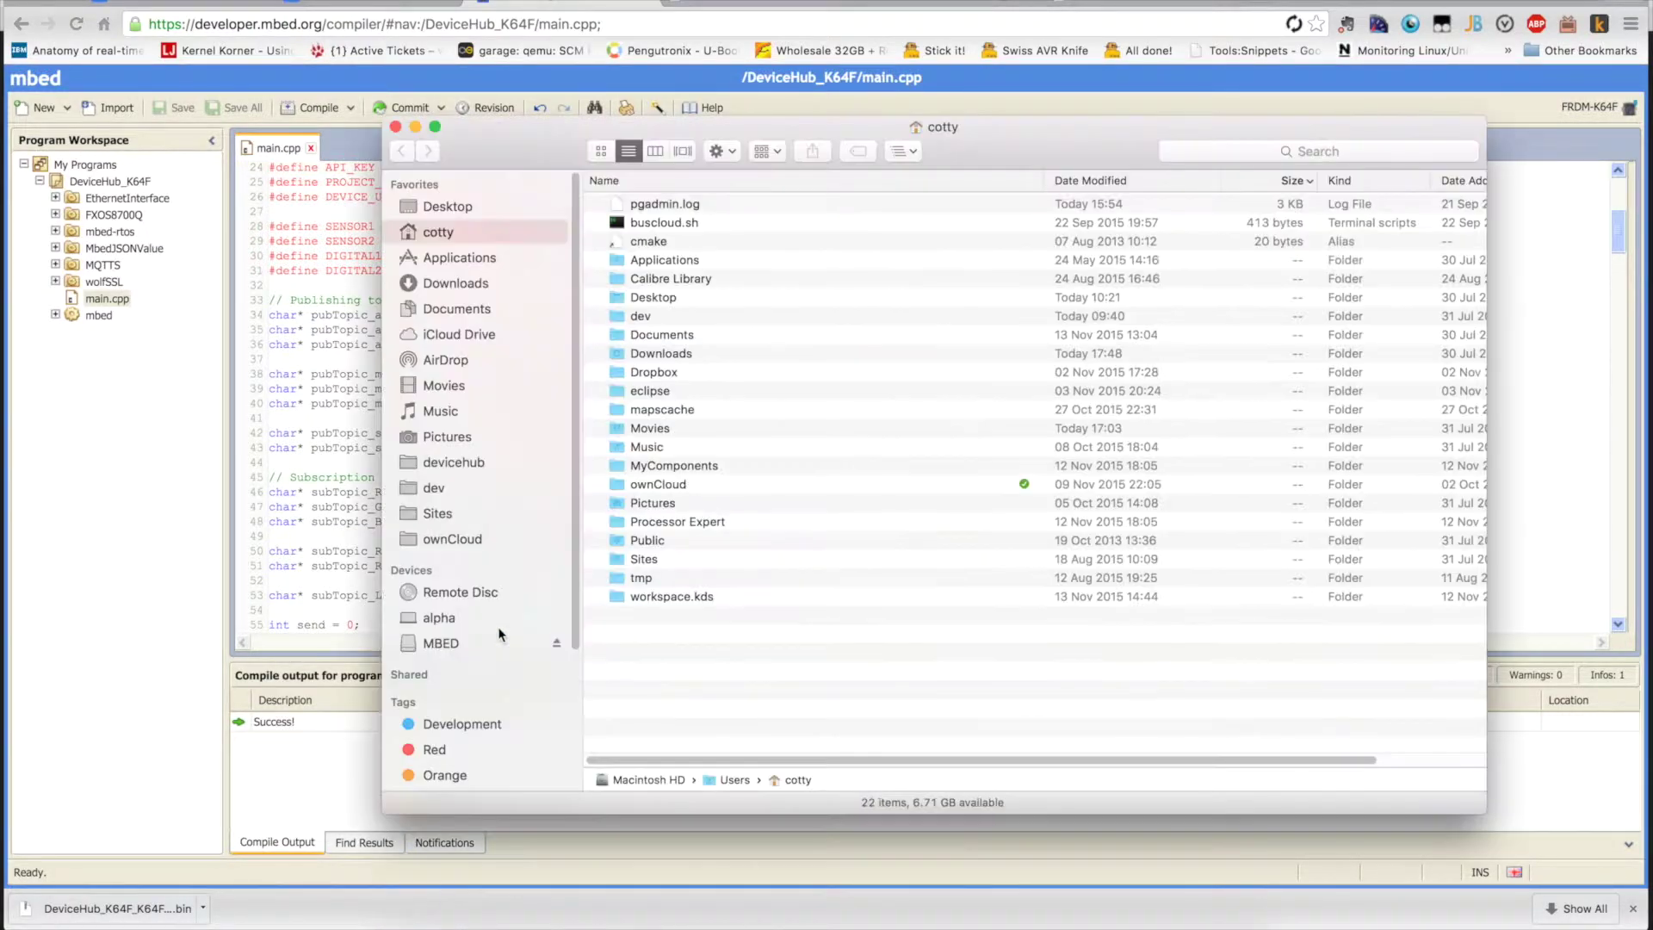
{"action": "left_click", "coordinate": [447, 643]}
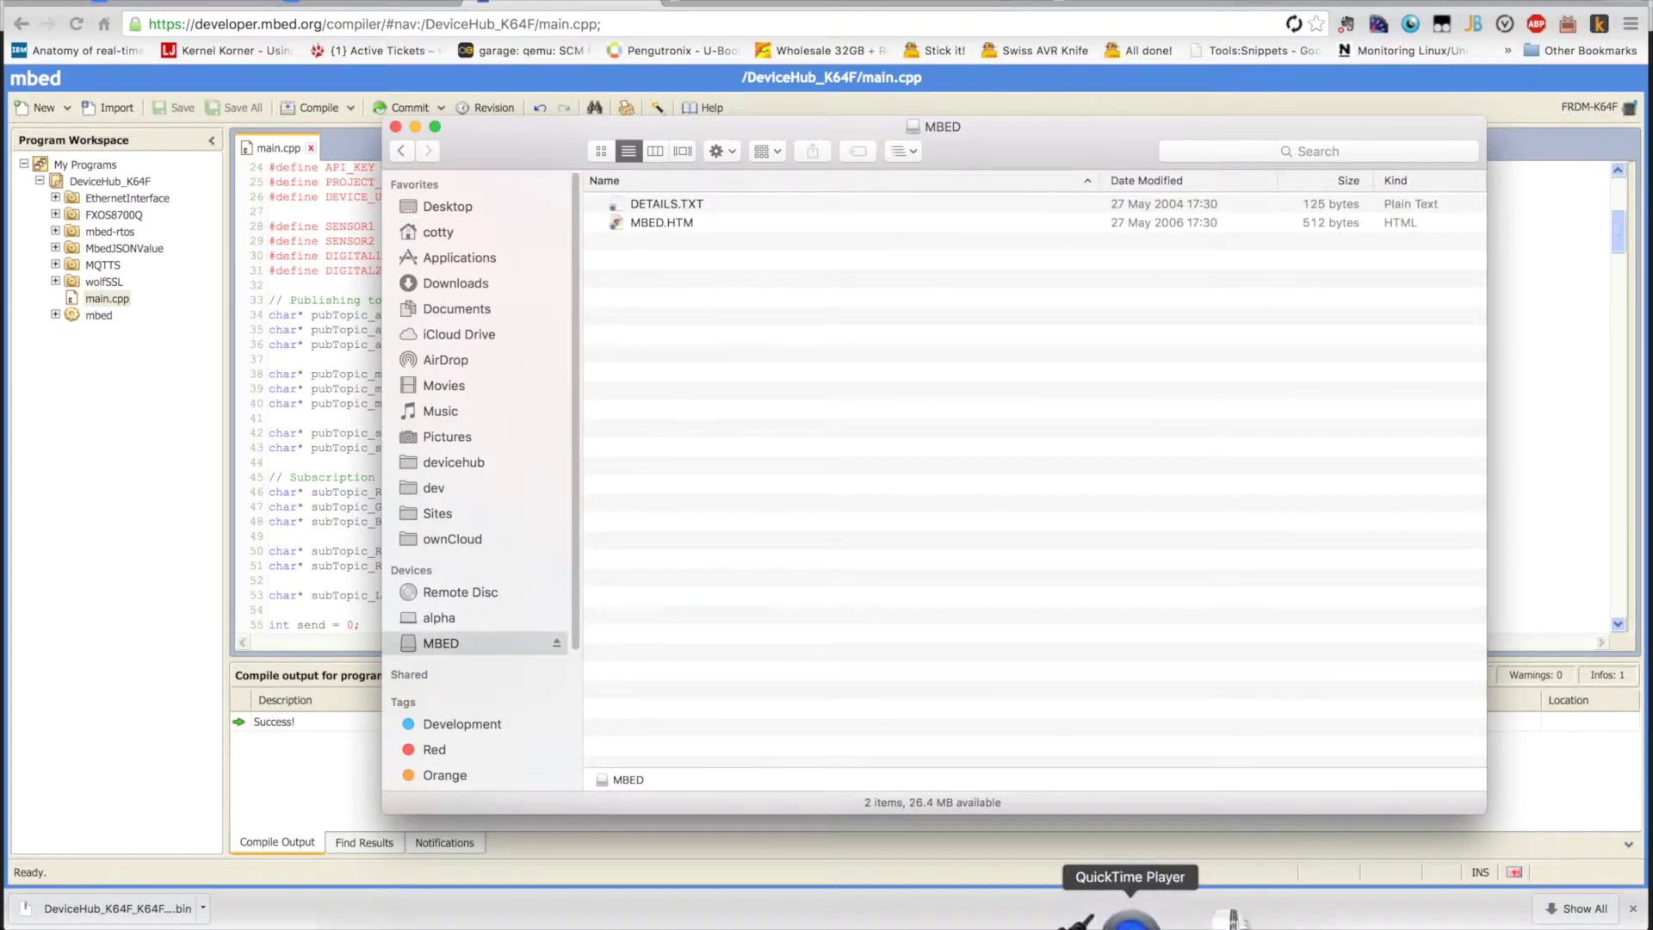
{"action": "left_click", "coordinate": [1199, 919]}
{"action": "left_click_drag", "start_coordinate": [663, 213], "coordinate": [671, 316]}
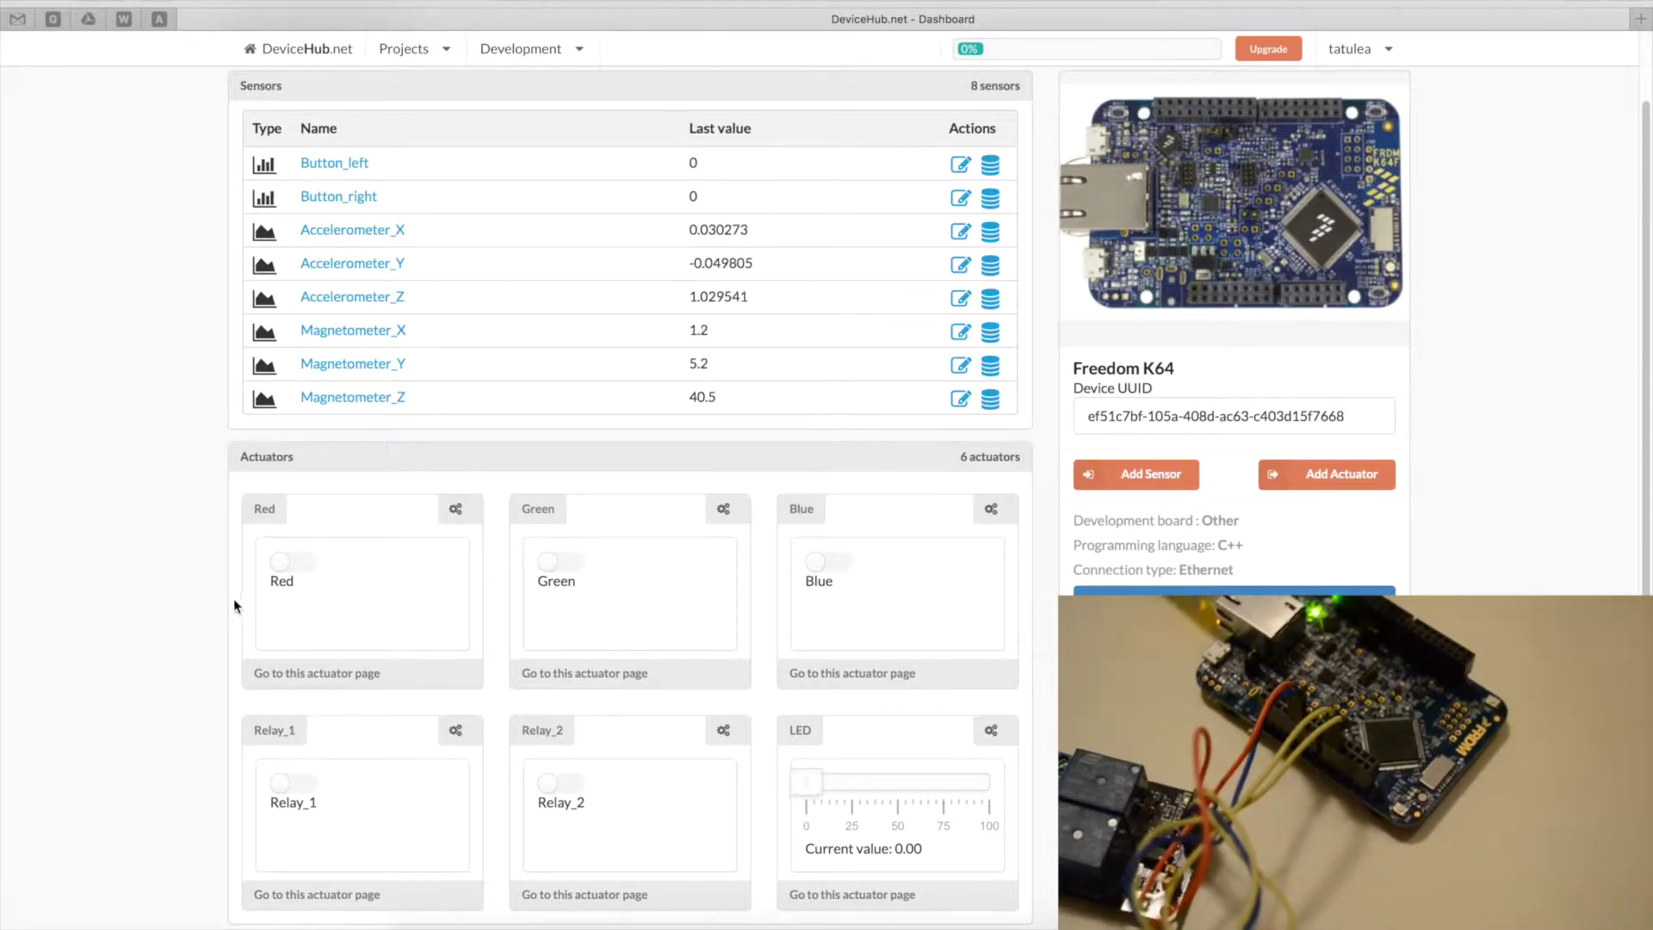
Step: Toggle the Red, Green and Blue LED actuators on and off, ending with only Red on
{"action": "left_click", "coordinate": [308, 564]}
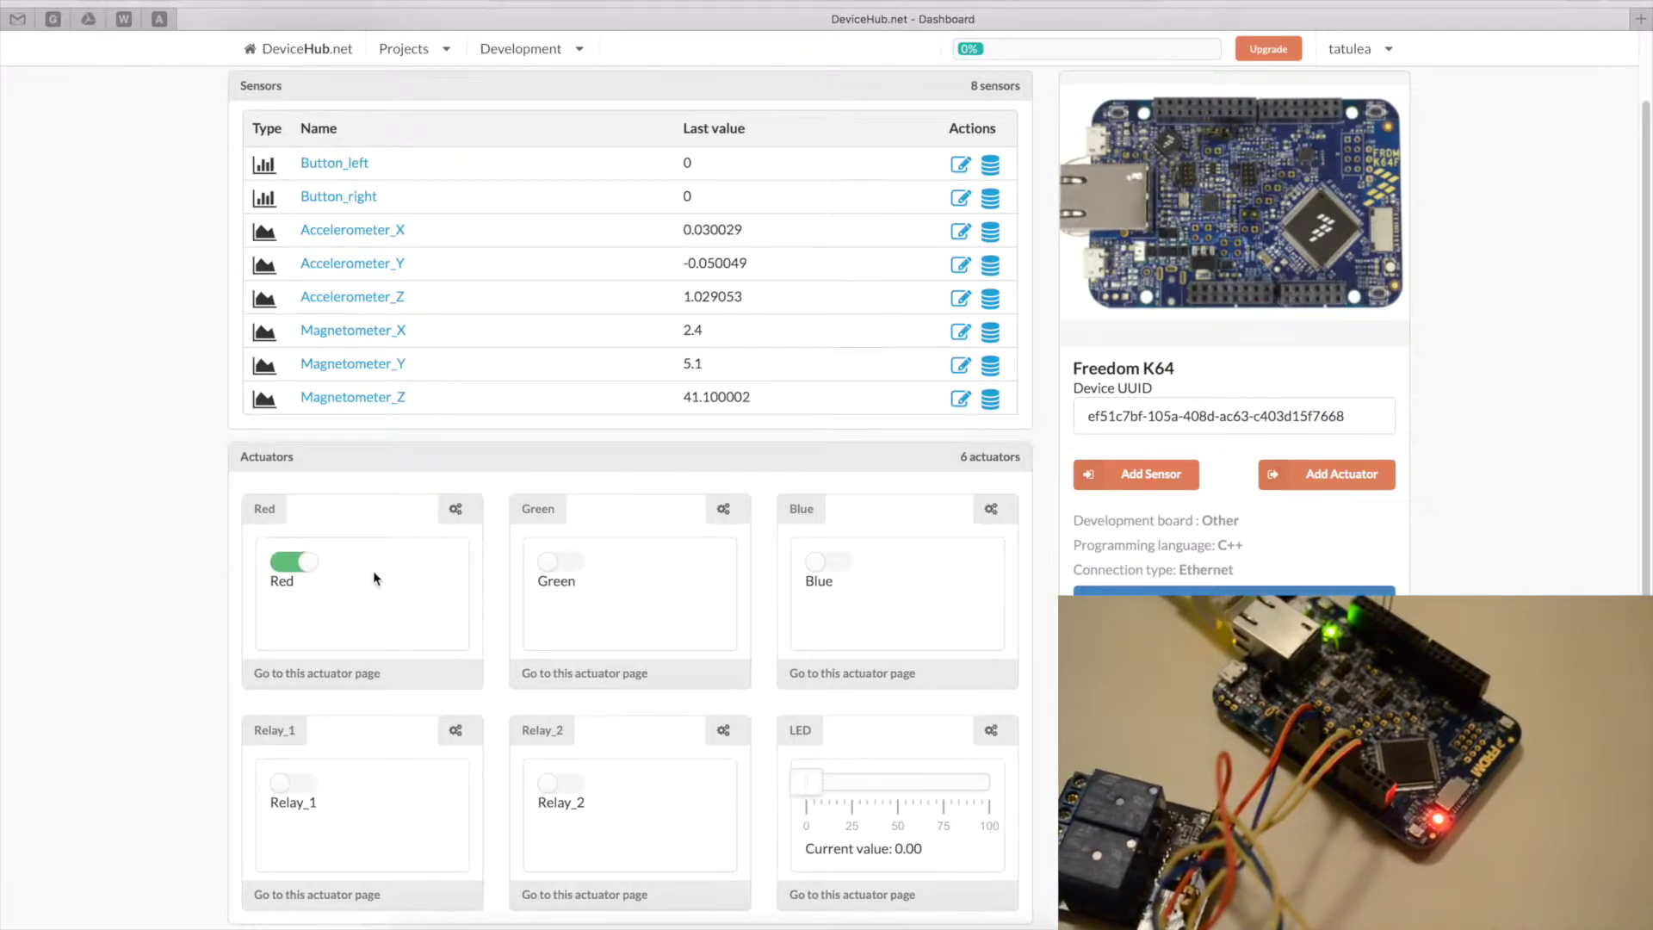
{"action": "left_click", "coordinate": [560, 565]}
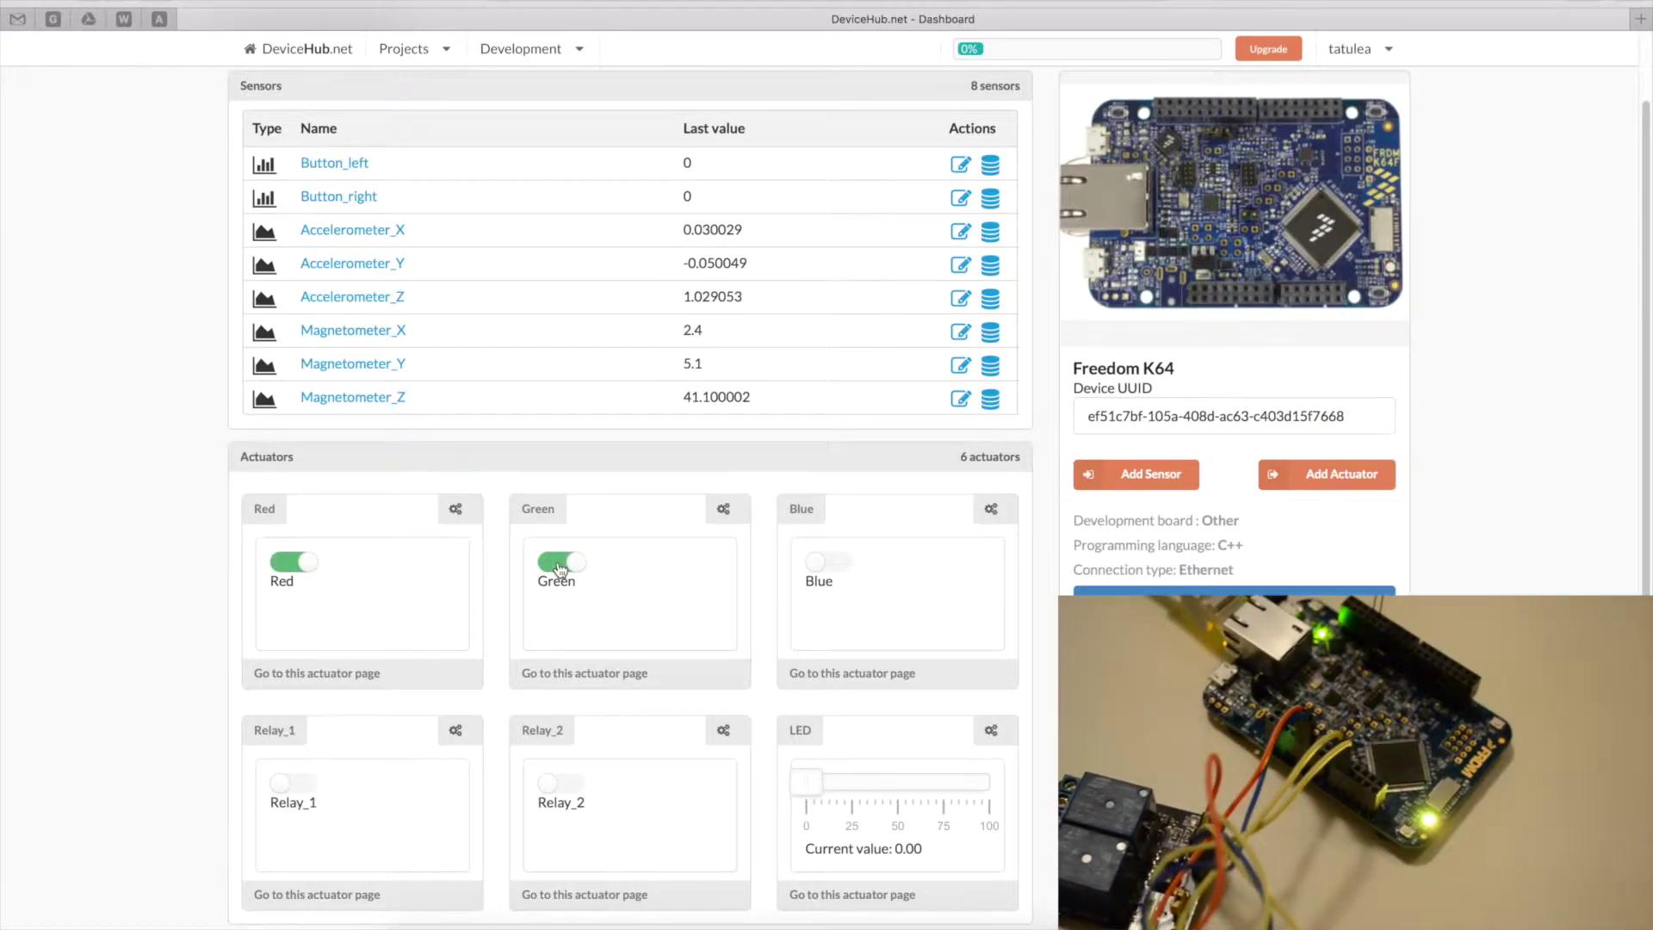
{"action": "left_click", "coordinate": [832, 564]}
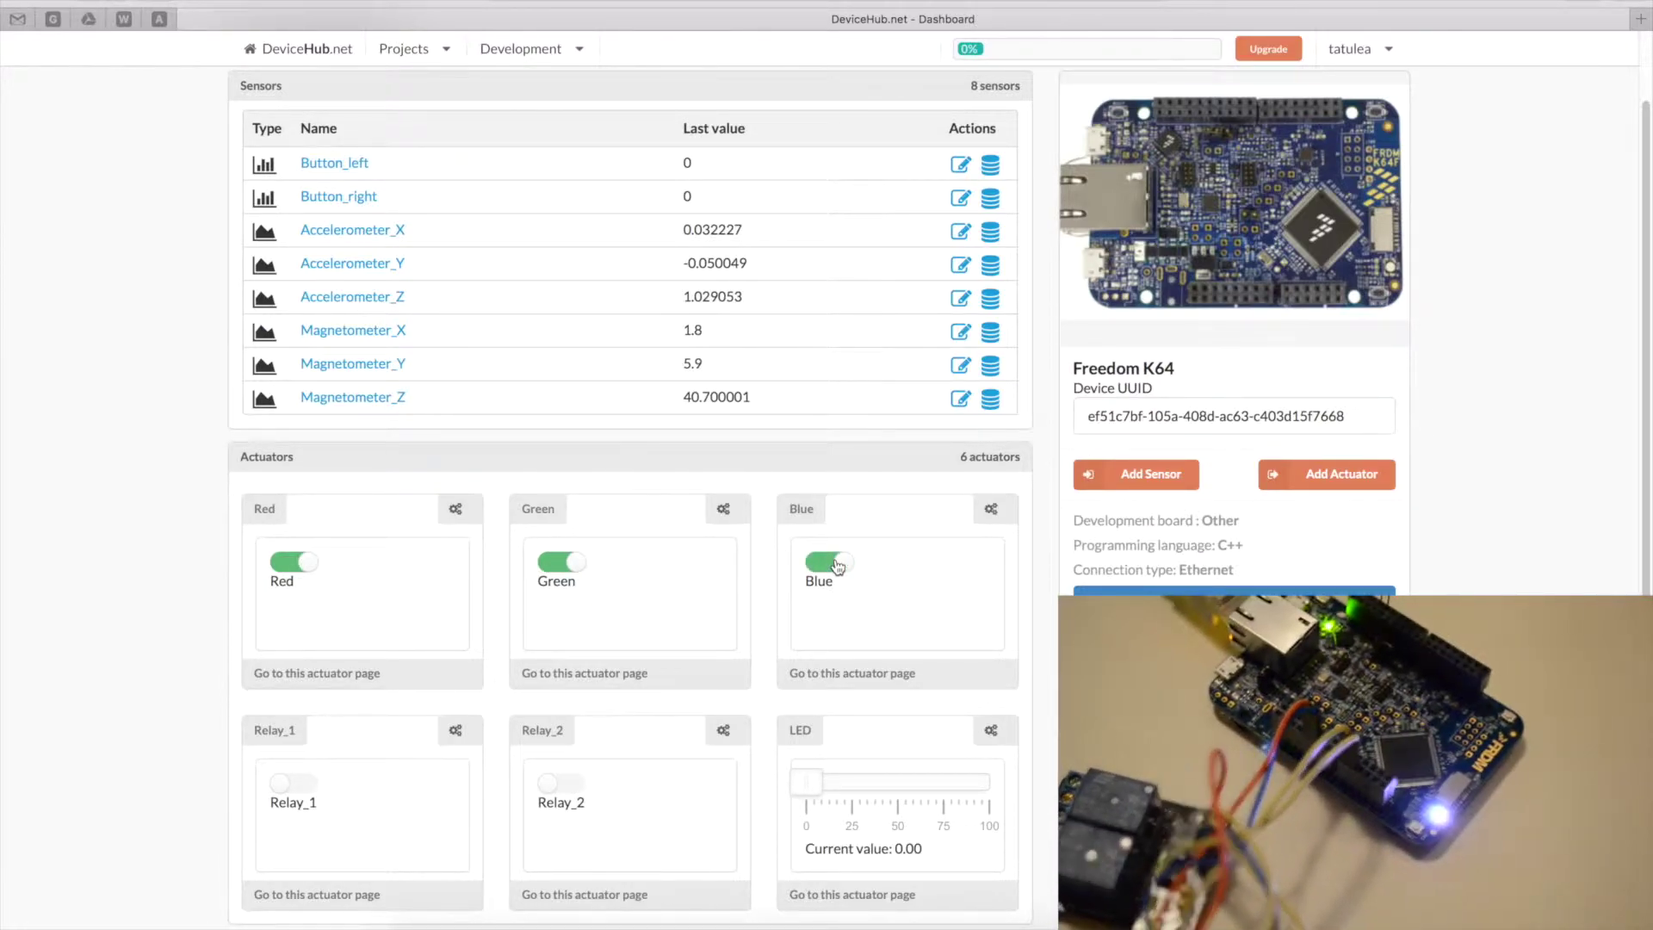
{"action": "left_click", "coordinate": [565, 565]}
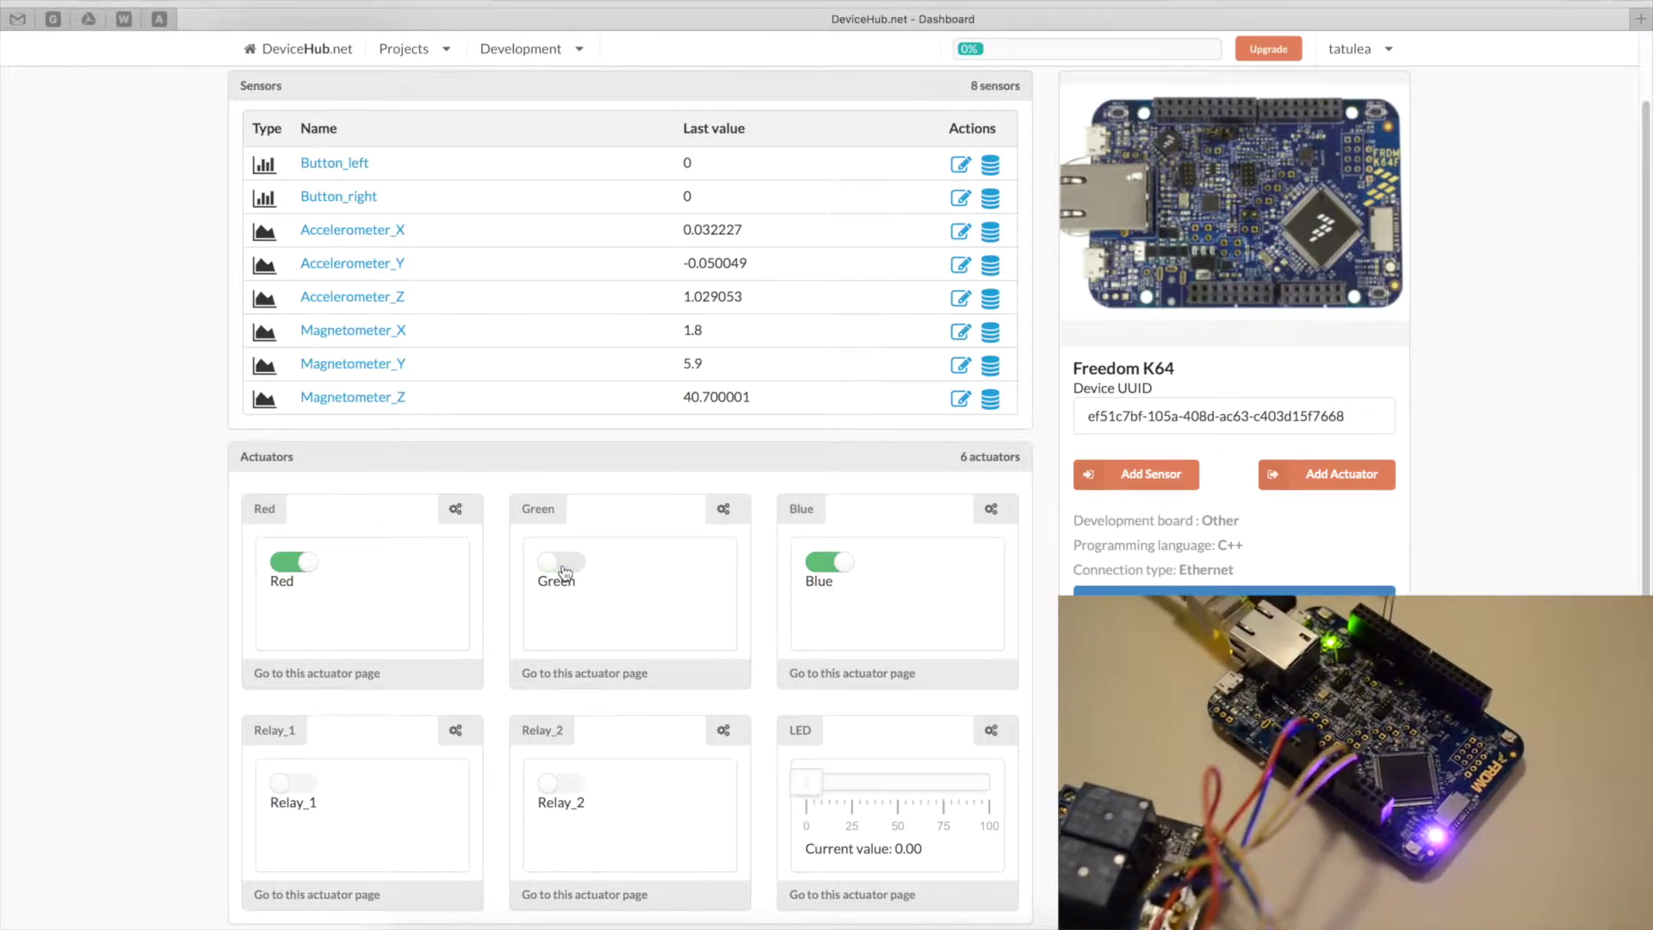
{"action": "left_click", "coordinate": [832, 564]}
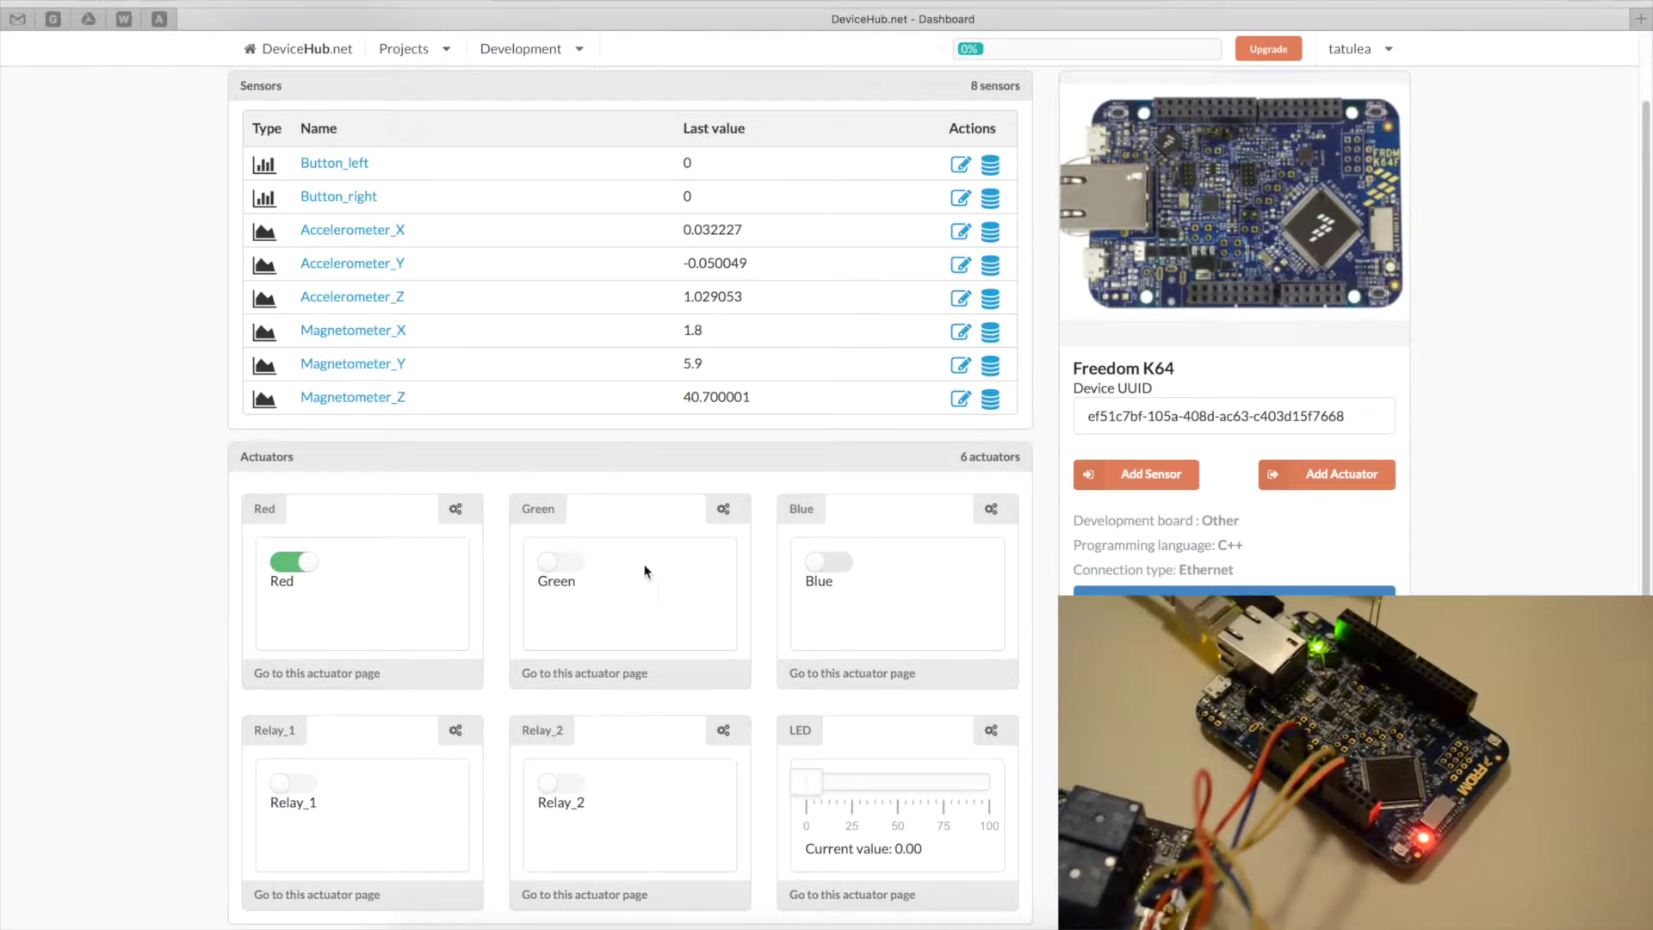
{"action": "left_click", "coordinate": [559, 565]}
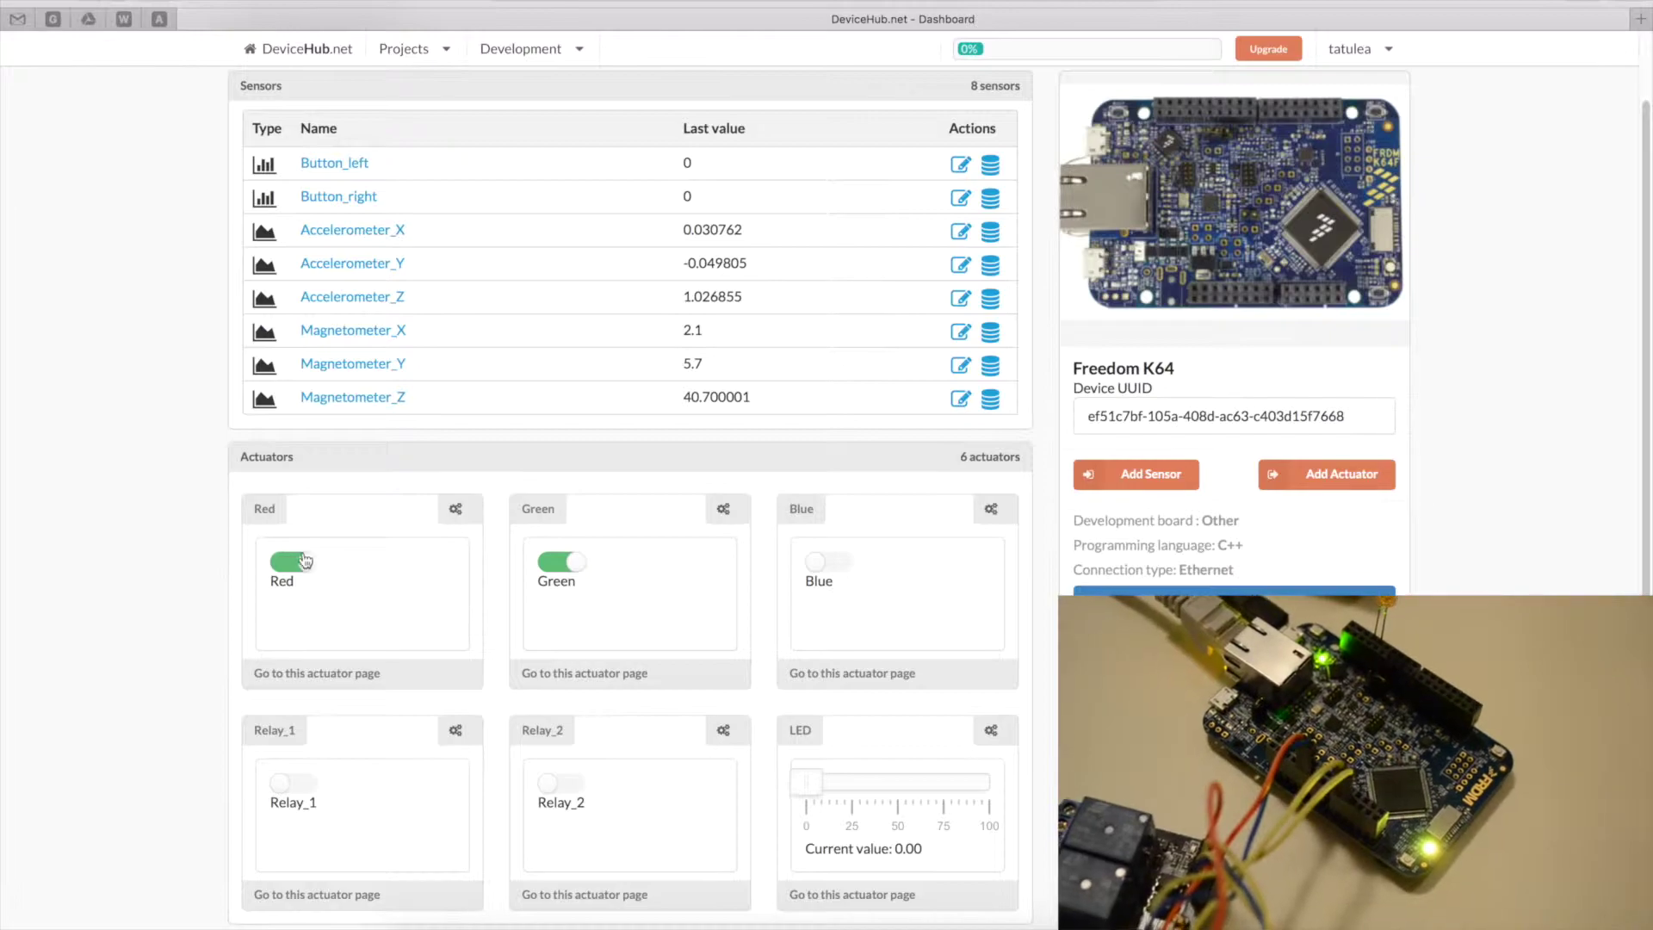
{"action": "left_click", "coordinate": [291, 561]}
{"action": "left_click", "coordinate": [830, 564]}
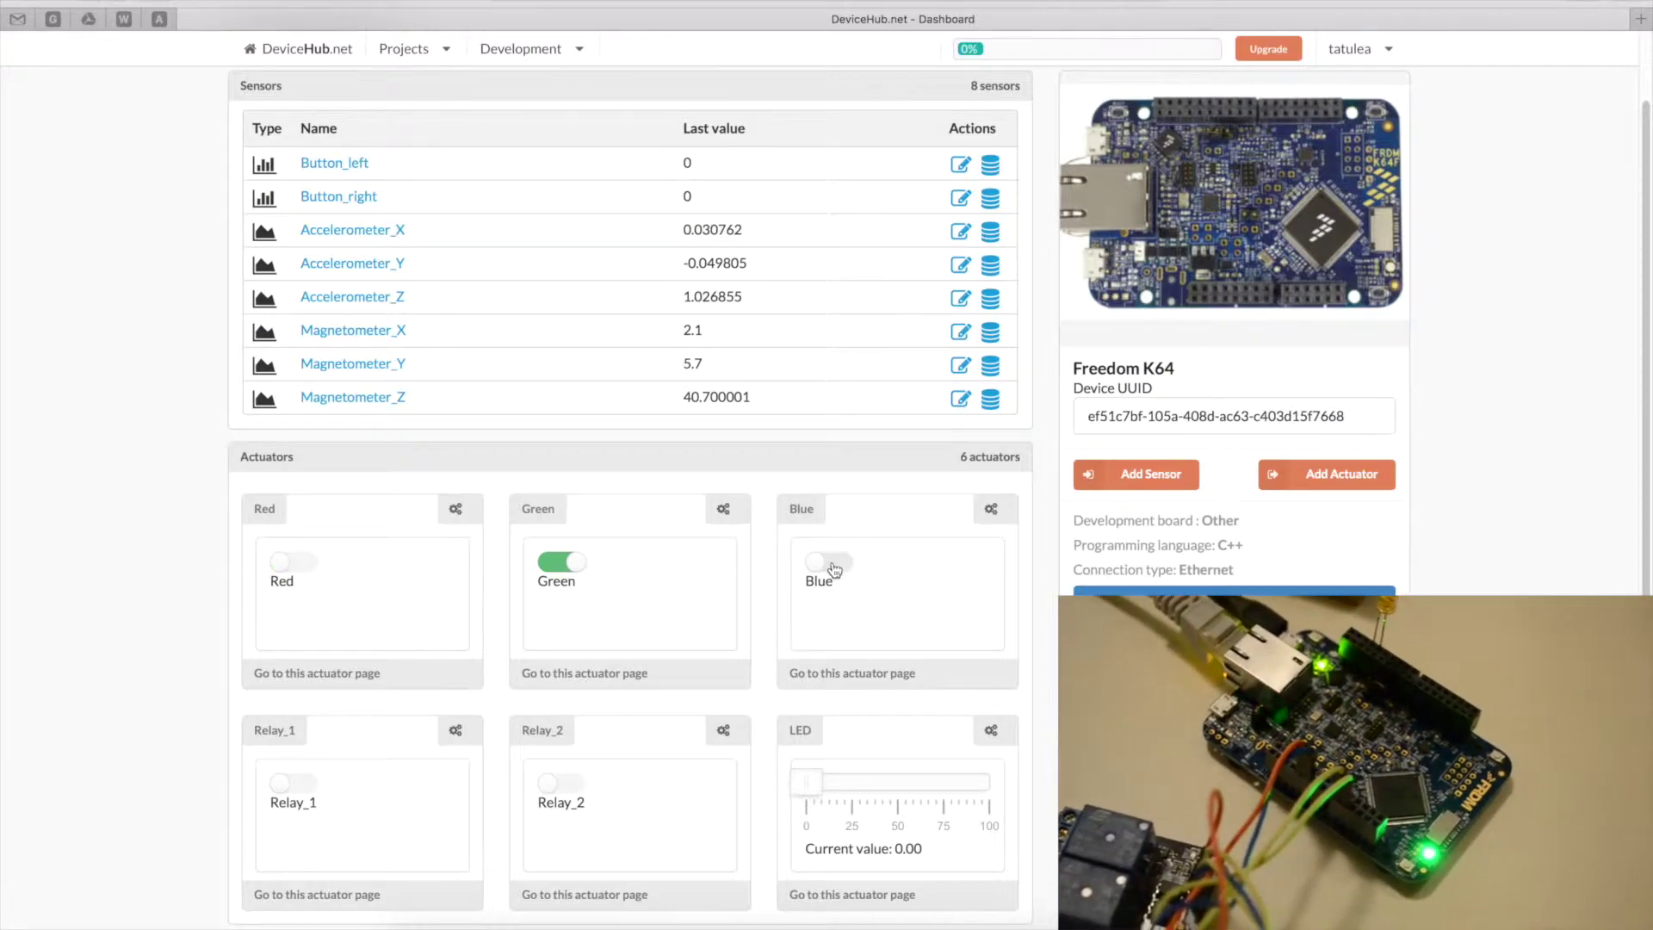
{"action": "left_click", "coordinate": [297, 564]}
{"action": "left_click", "coordinate": [558, 565]}
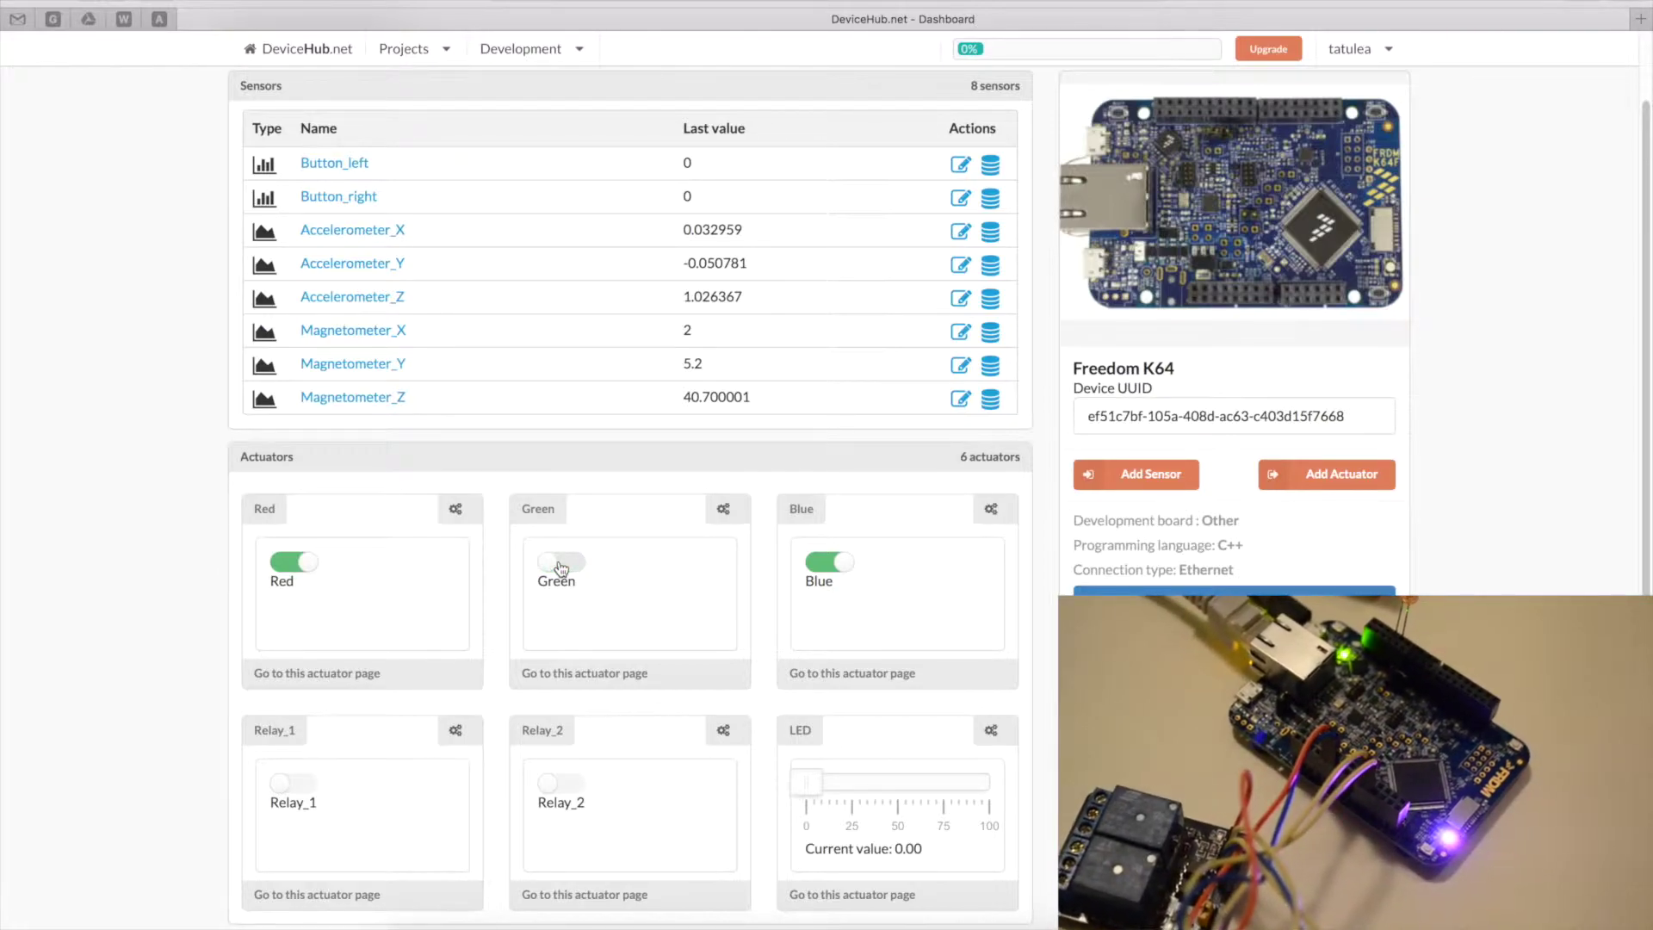
{"action": "left_click", "coordinate": [823, 565]}
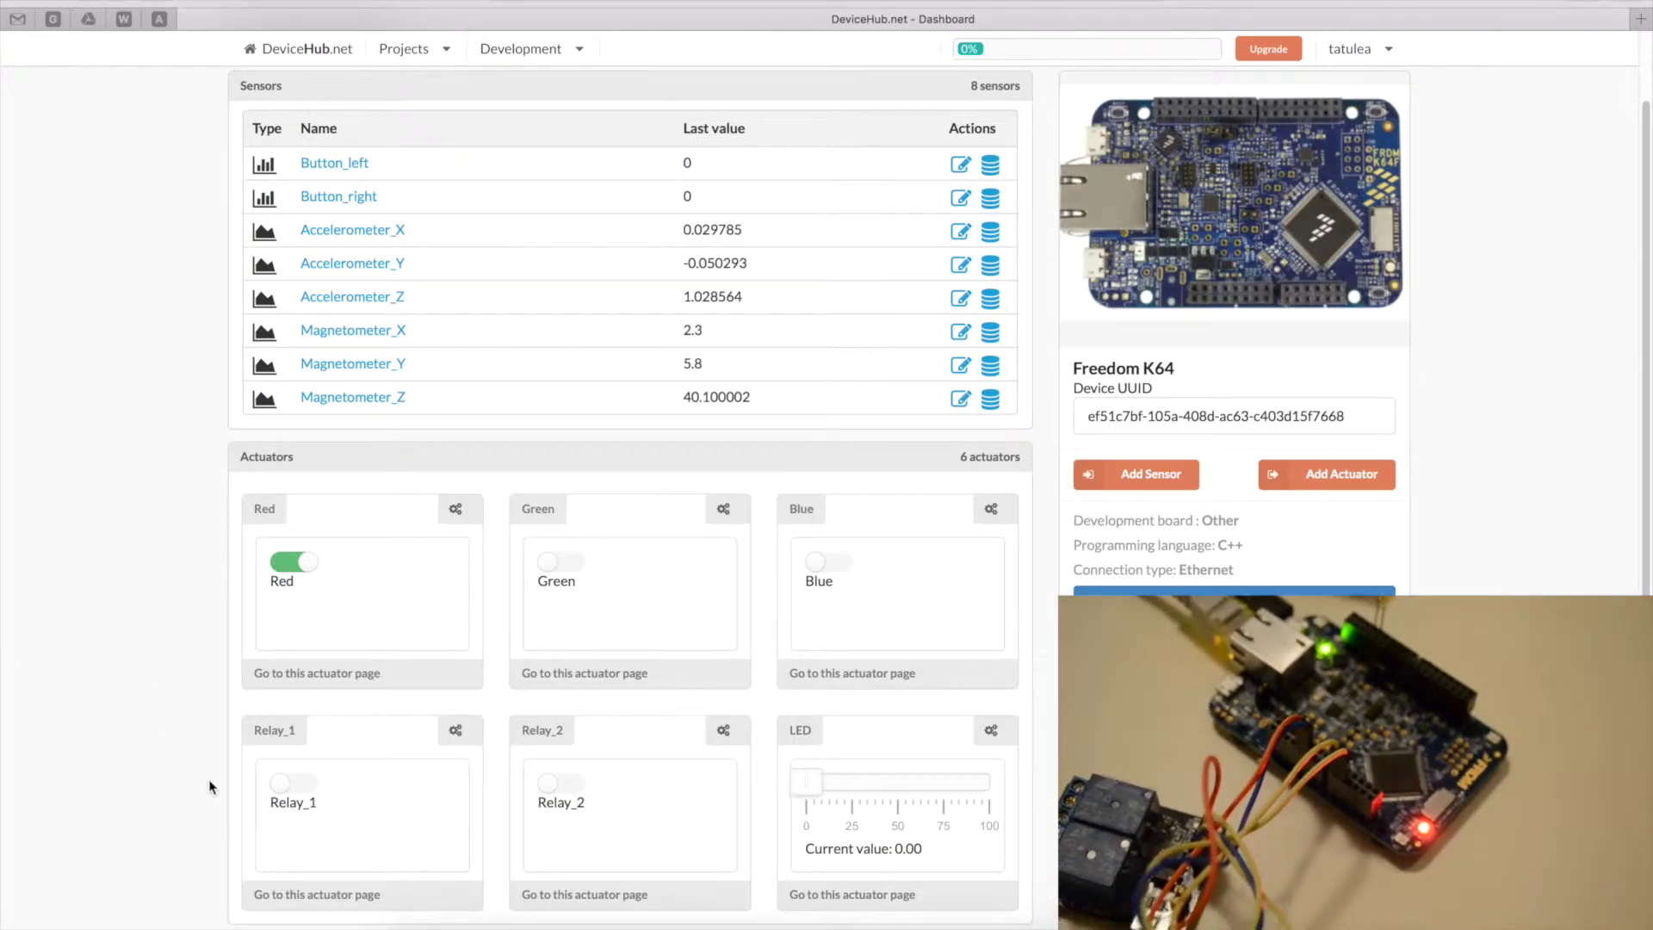
Step: Switch Relay_1 and Relay_2 on, then back off
{"action": "left_click", "coordinate": [294, 784]}
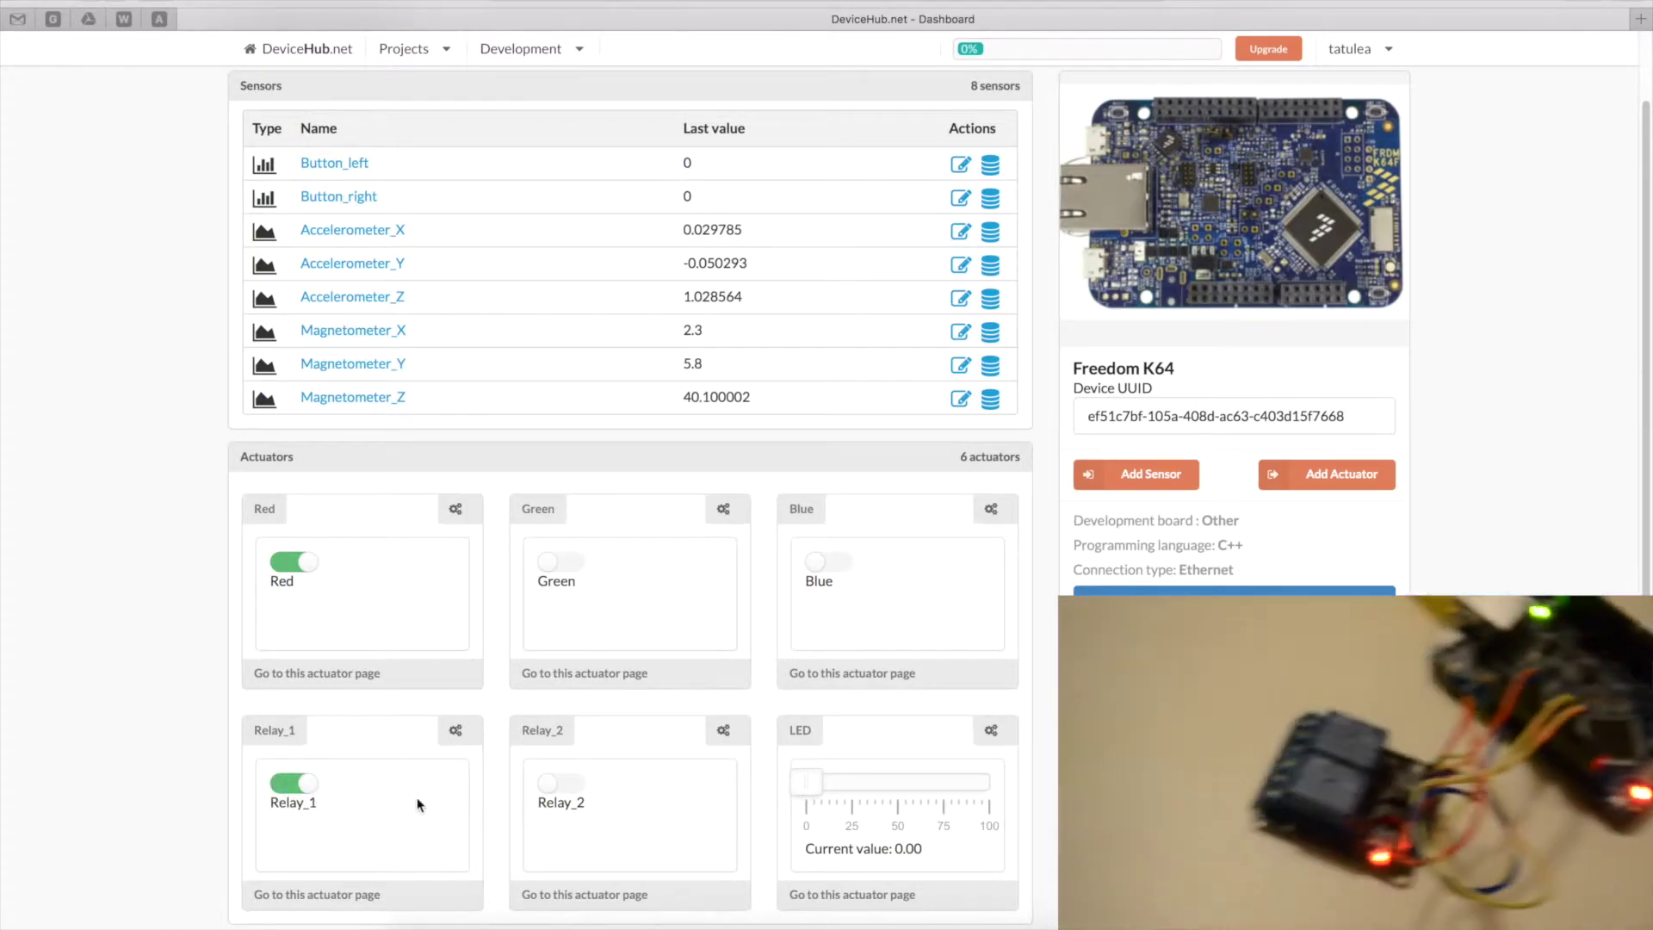
{"action": "left_click", "coordinate": [554, 785]}
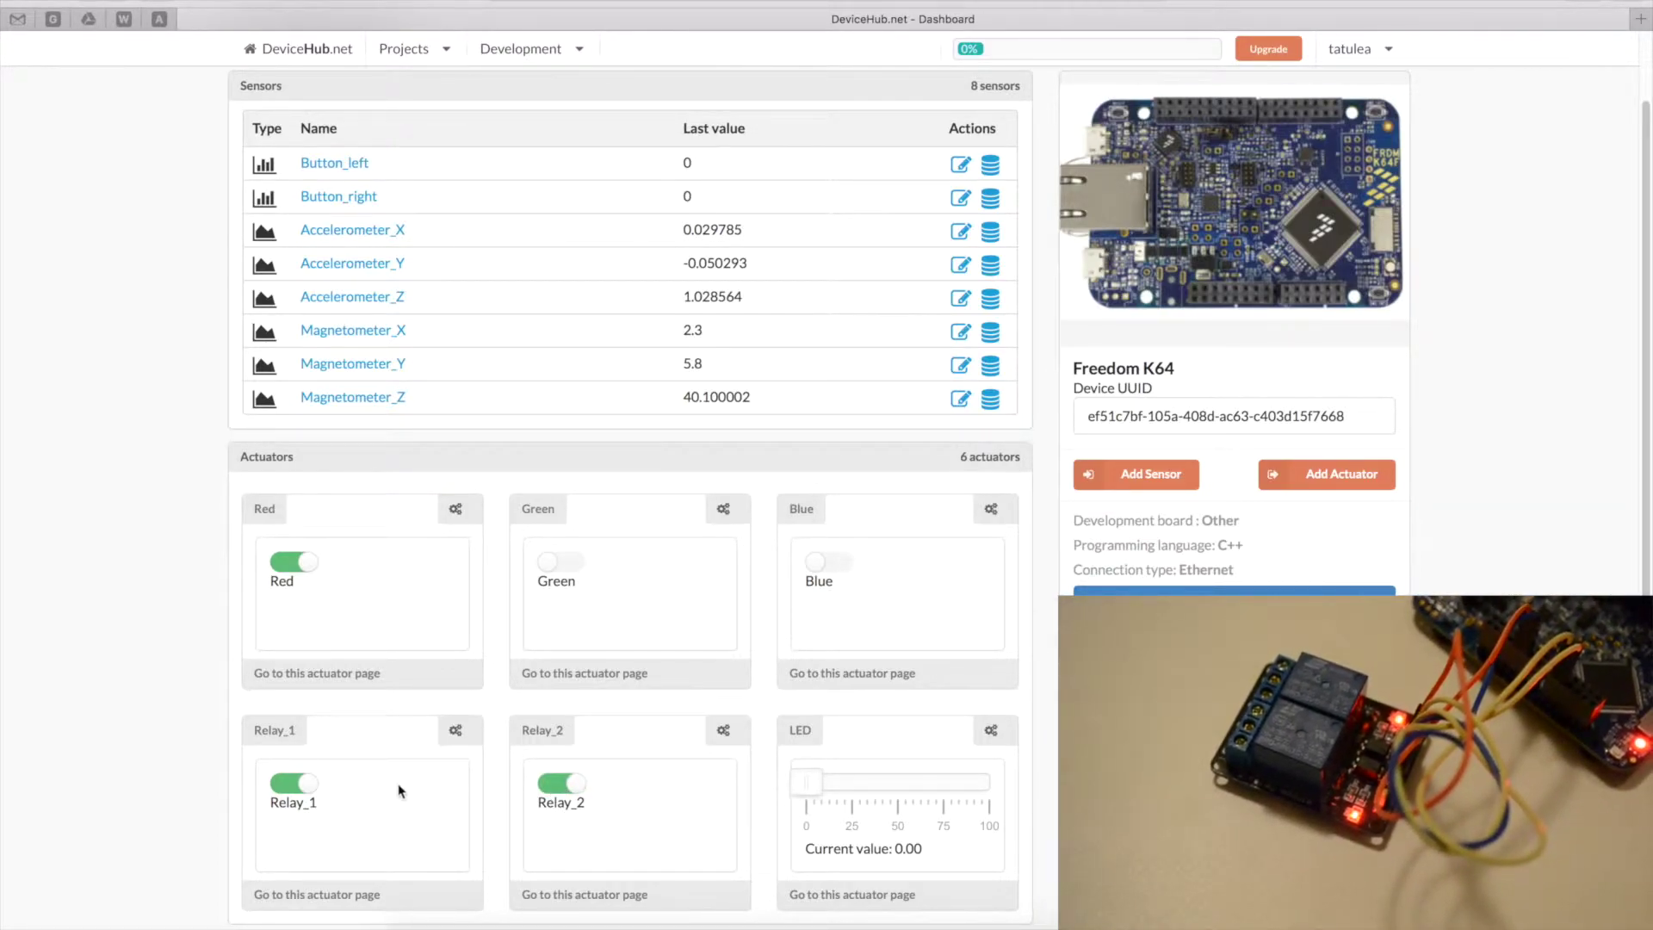
{"action": "left_click", "coordinate": [310, 784]}
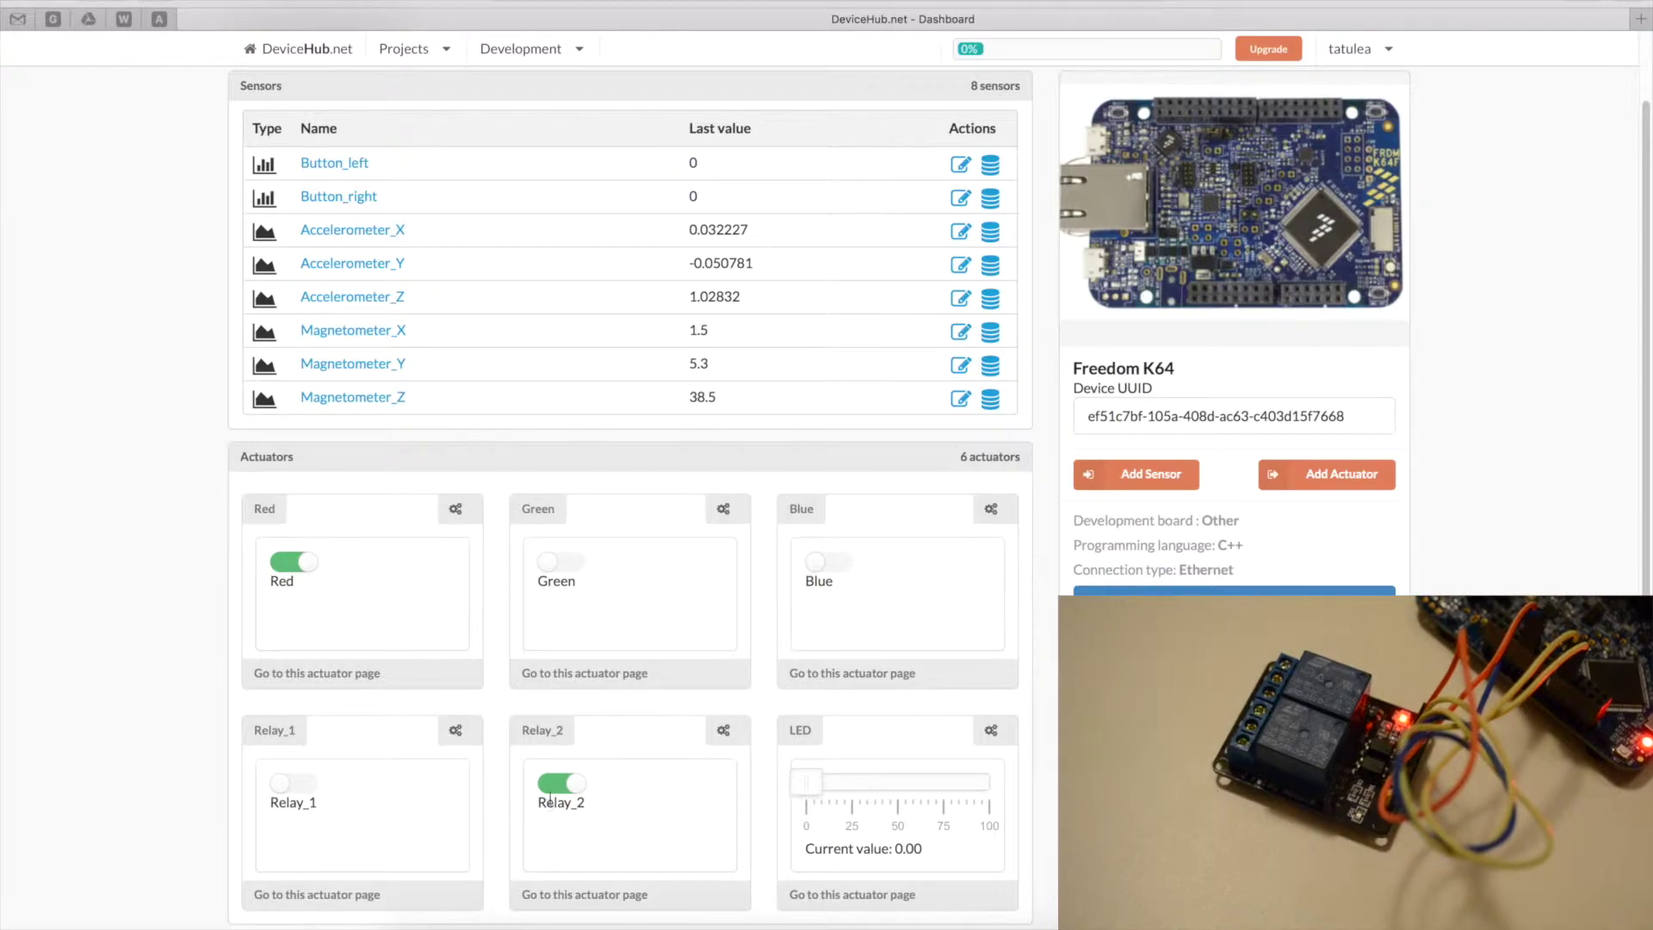
{"action": "left_click", "coordinate": [576, 785]}
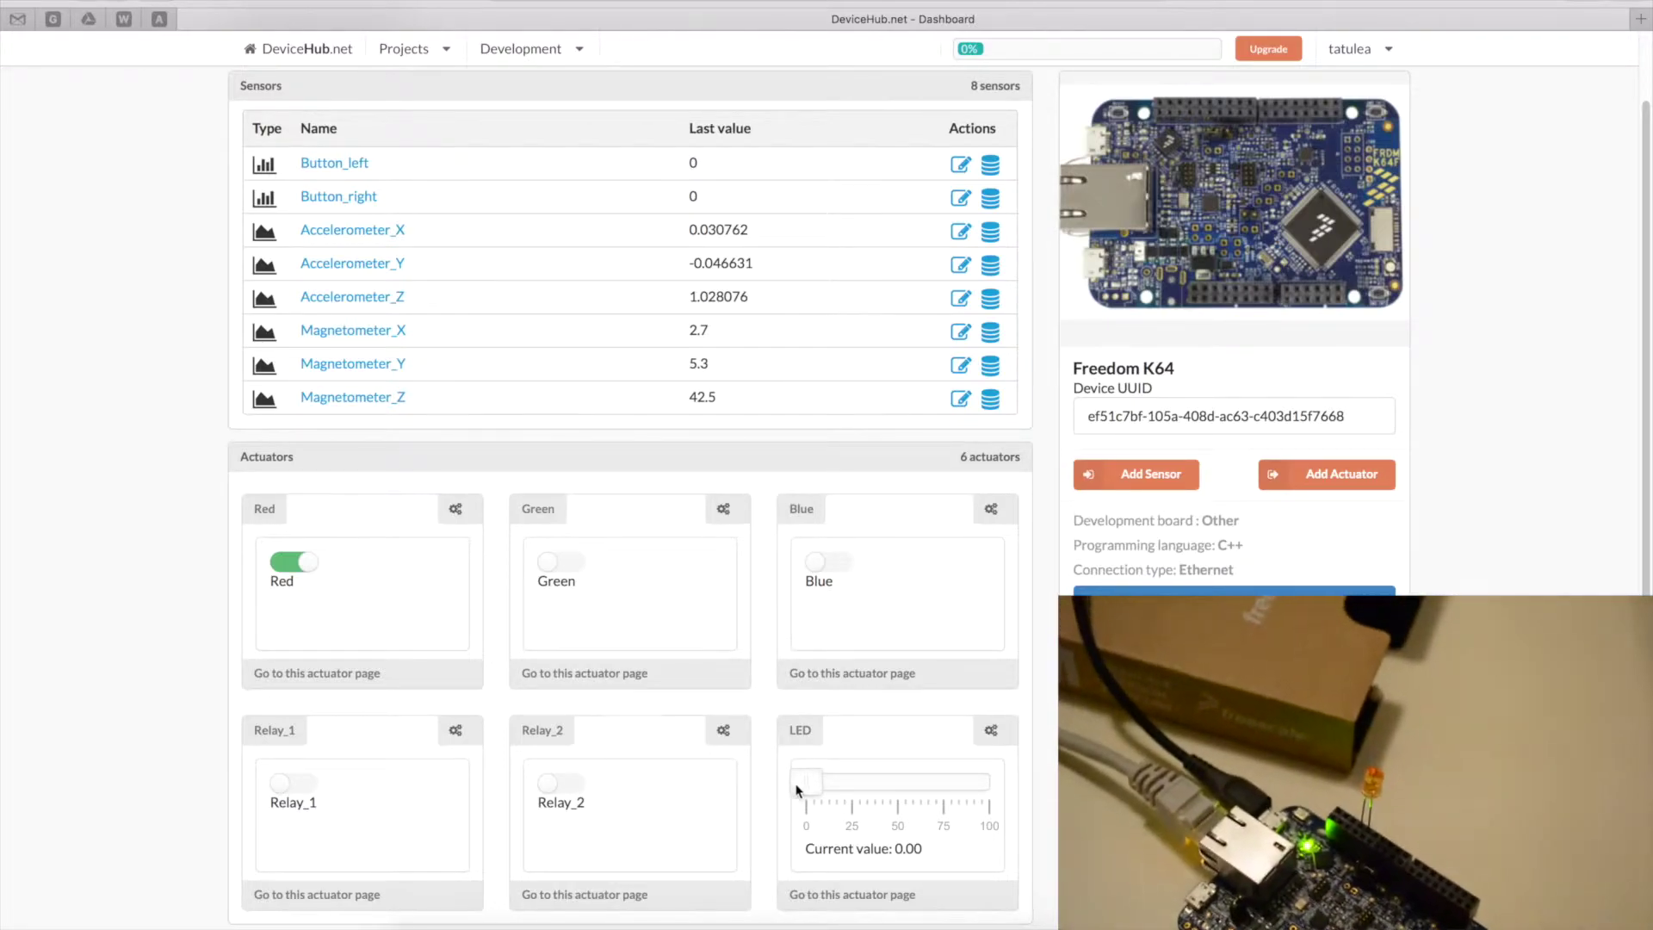
Step: Sweep the PWM LED slider through 70, 100 and 50, then down to 0
{"action": "left_click_drag", "start_coordinate": [805, 782], "coordinate": [937, 780]}
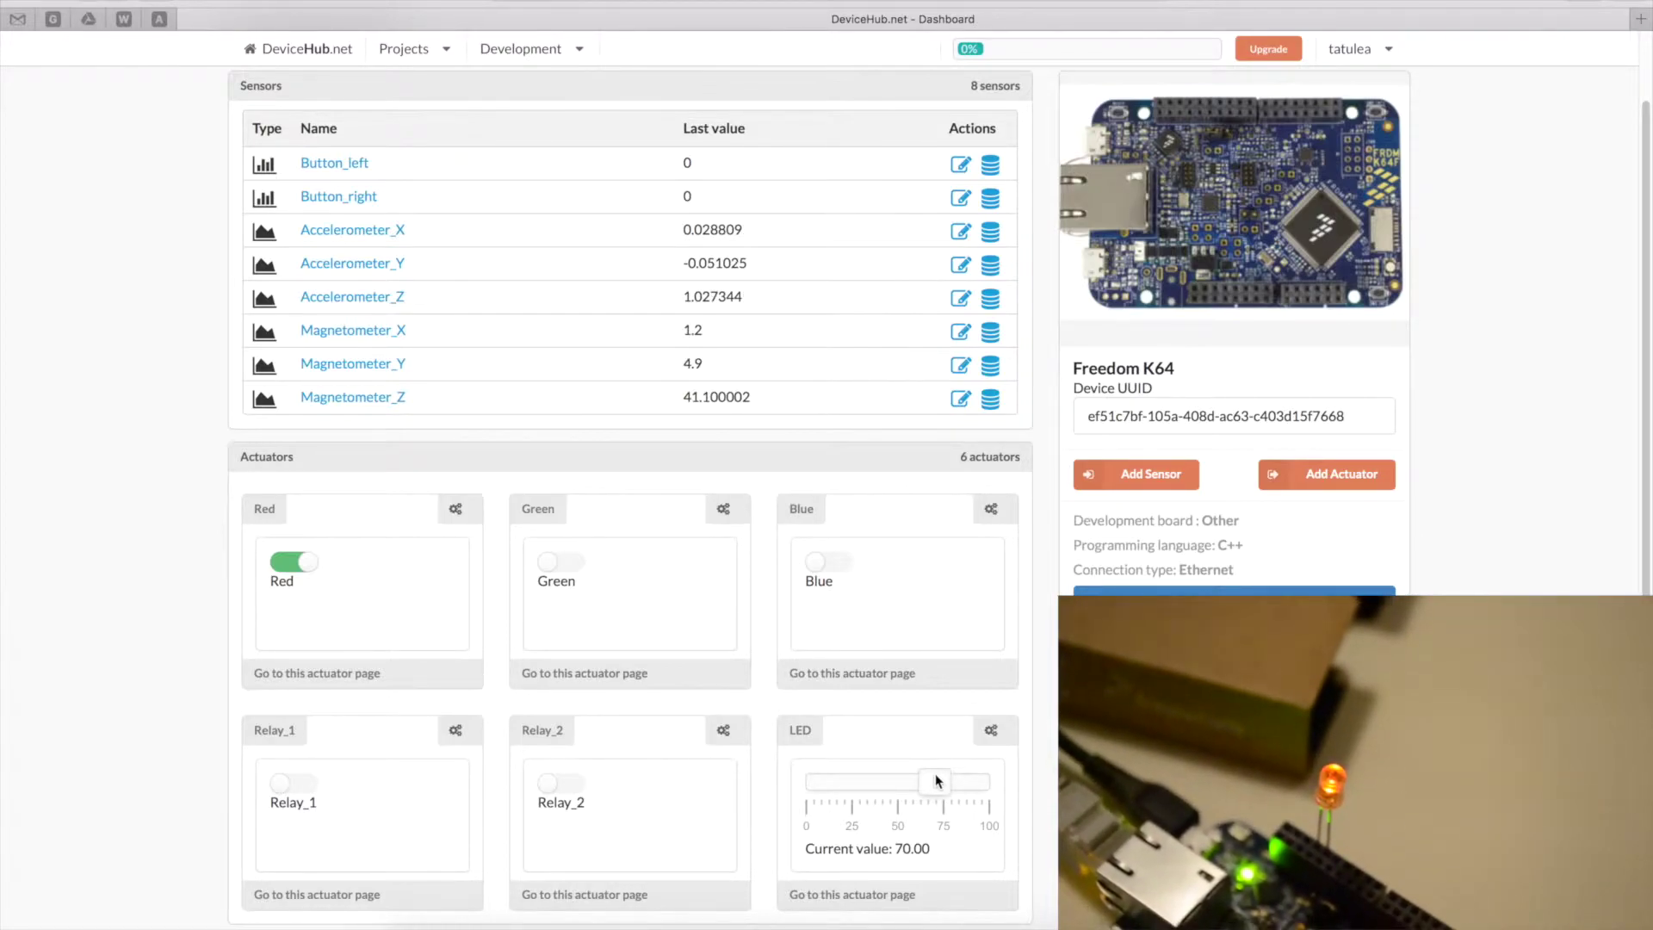
{"action": "left_click", "coordinate": [937, 780]}
{"action": "left_click_drag", "start_coordinate": [937, 780], "coordinate": [860, 785]}
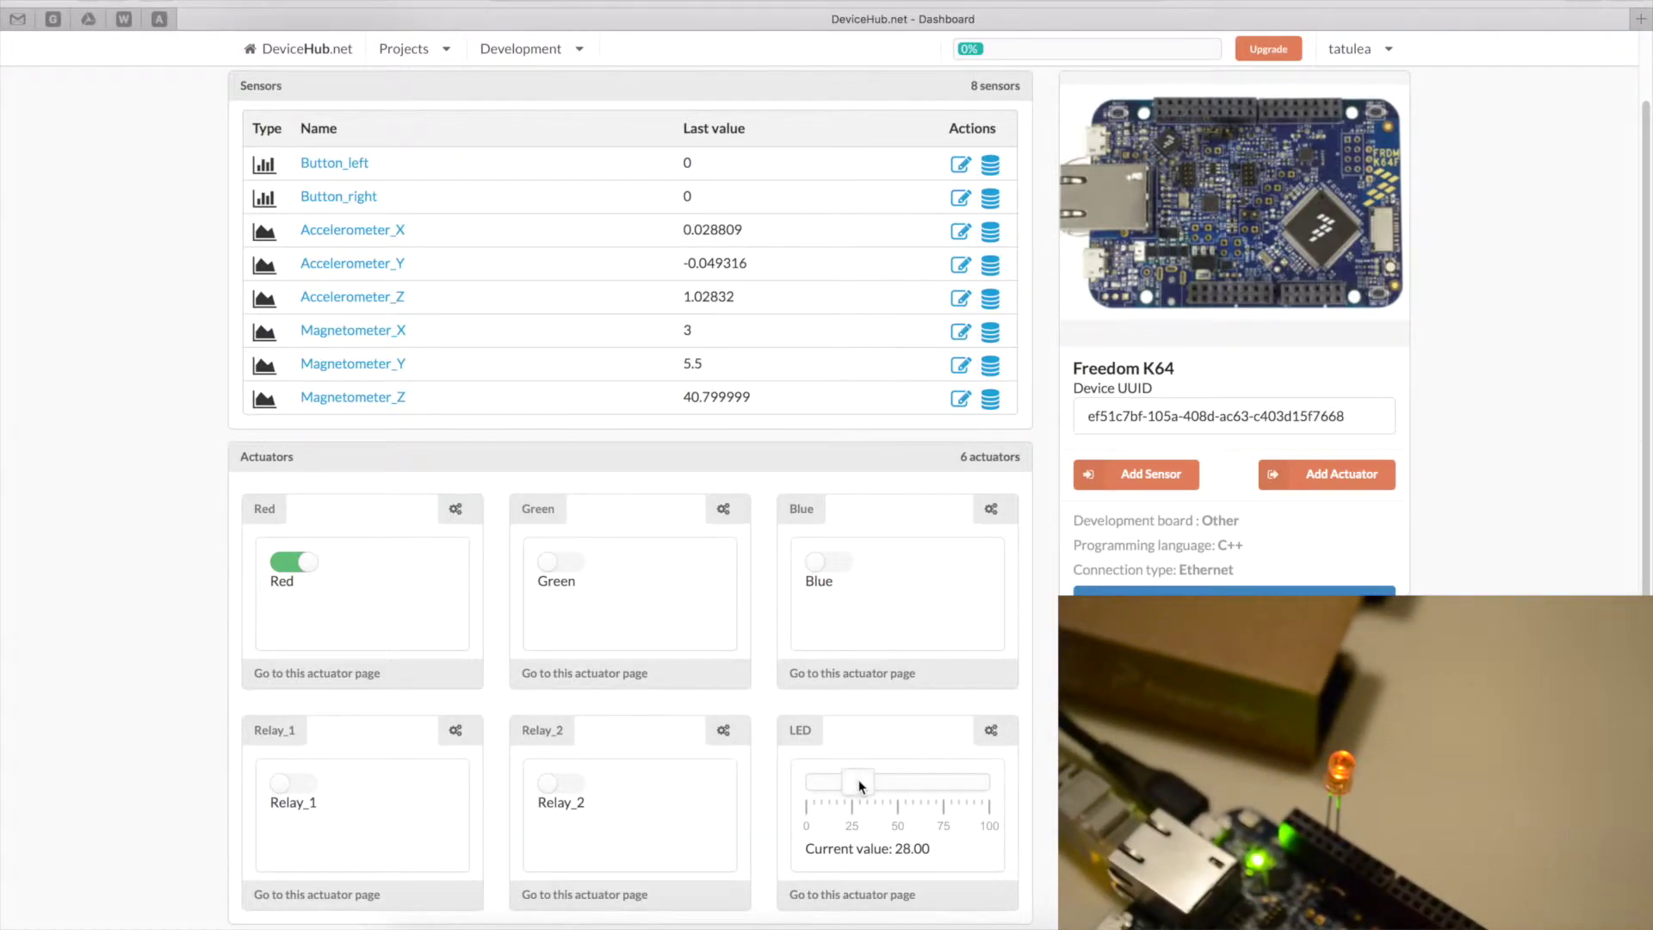
{"action": "left_click", "coordinate": [896, 783]}
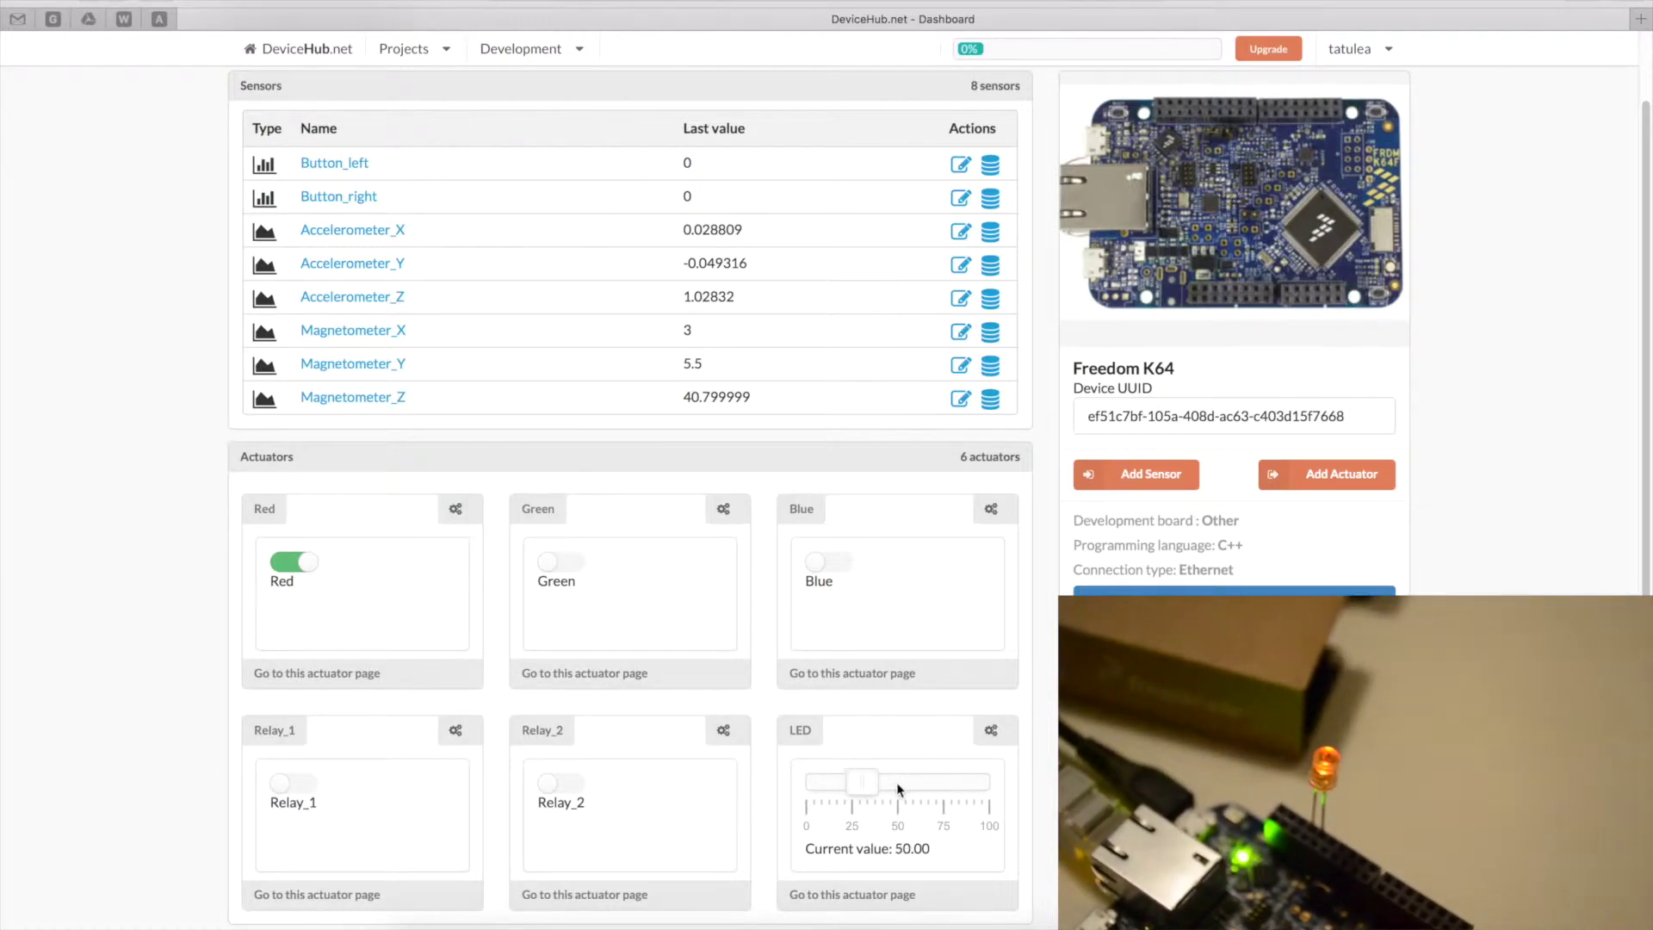
{"action": "left_click", "coordinate": [802, 783]}
{"action": "left_click", "coordinate": [799, 781]}
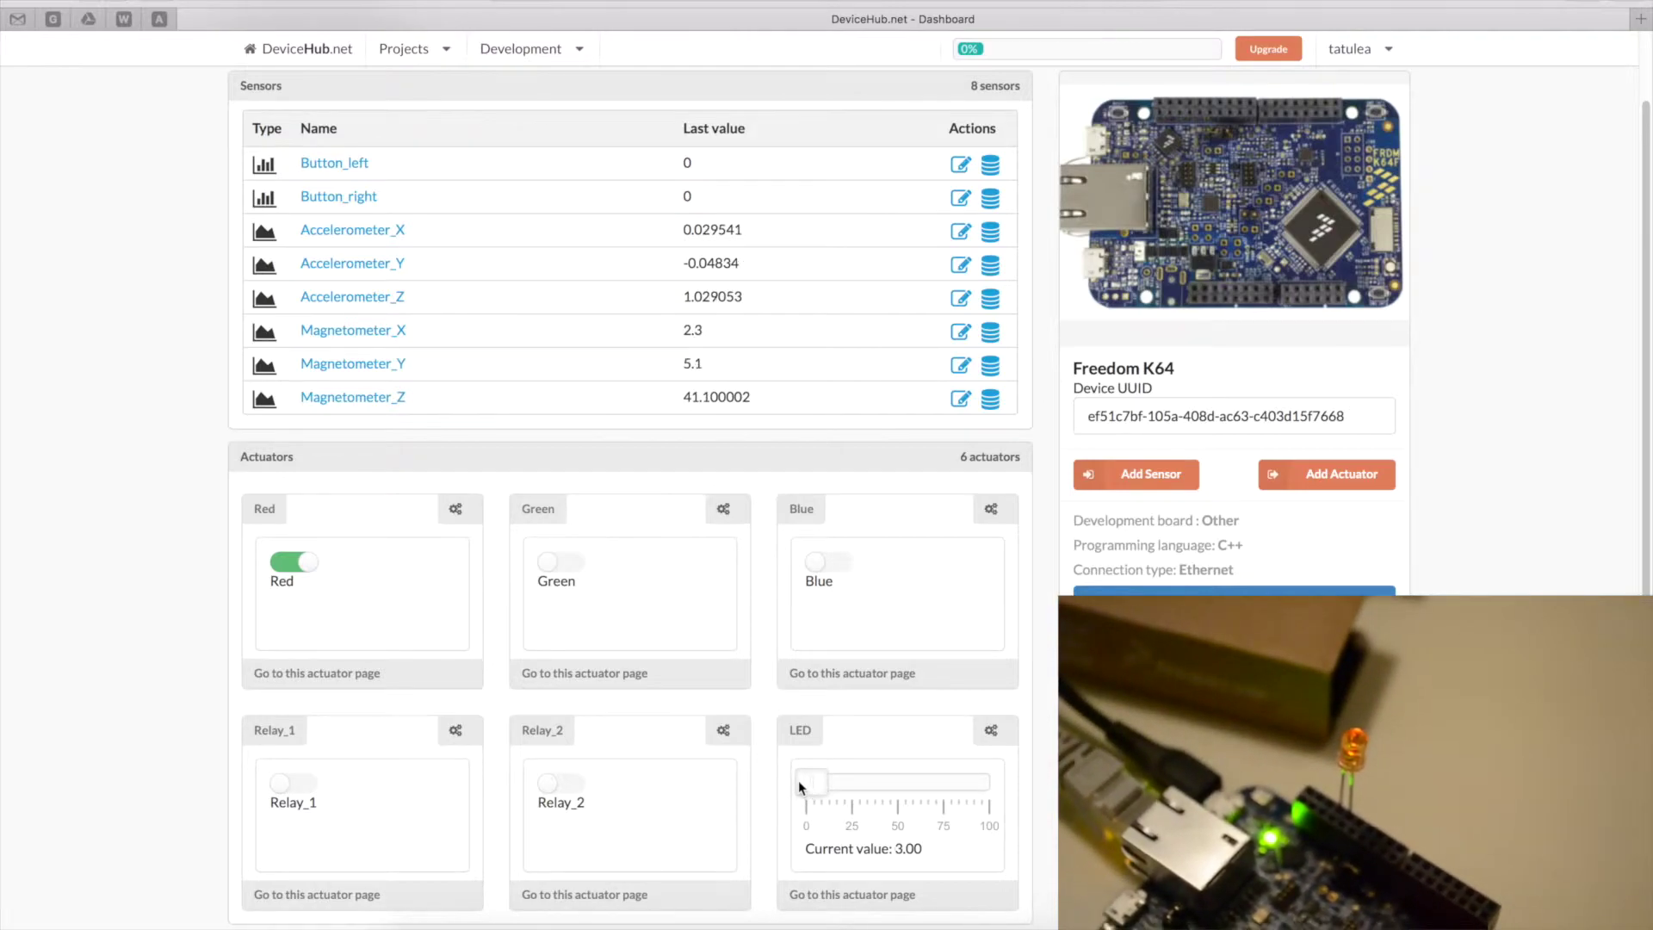
{"action": "left_click_drag", "start_coordinate": [810, 784], "coordinate": [792, 783]}
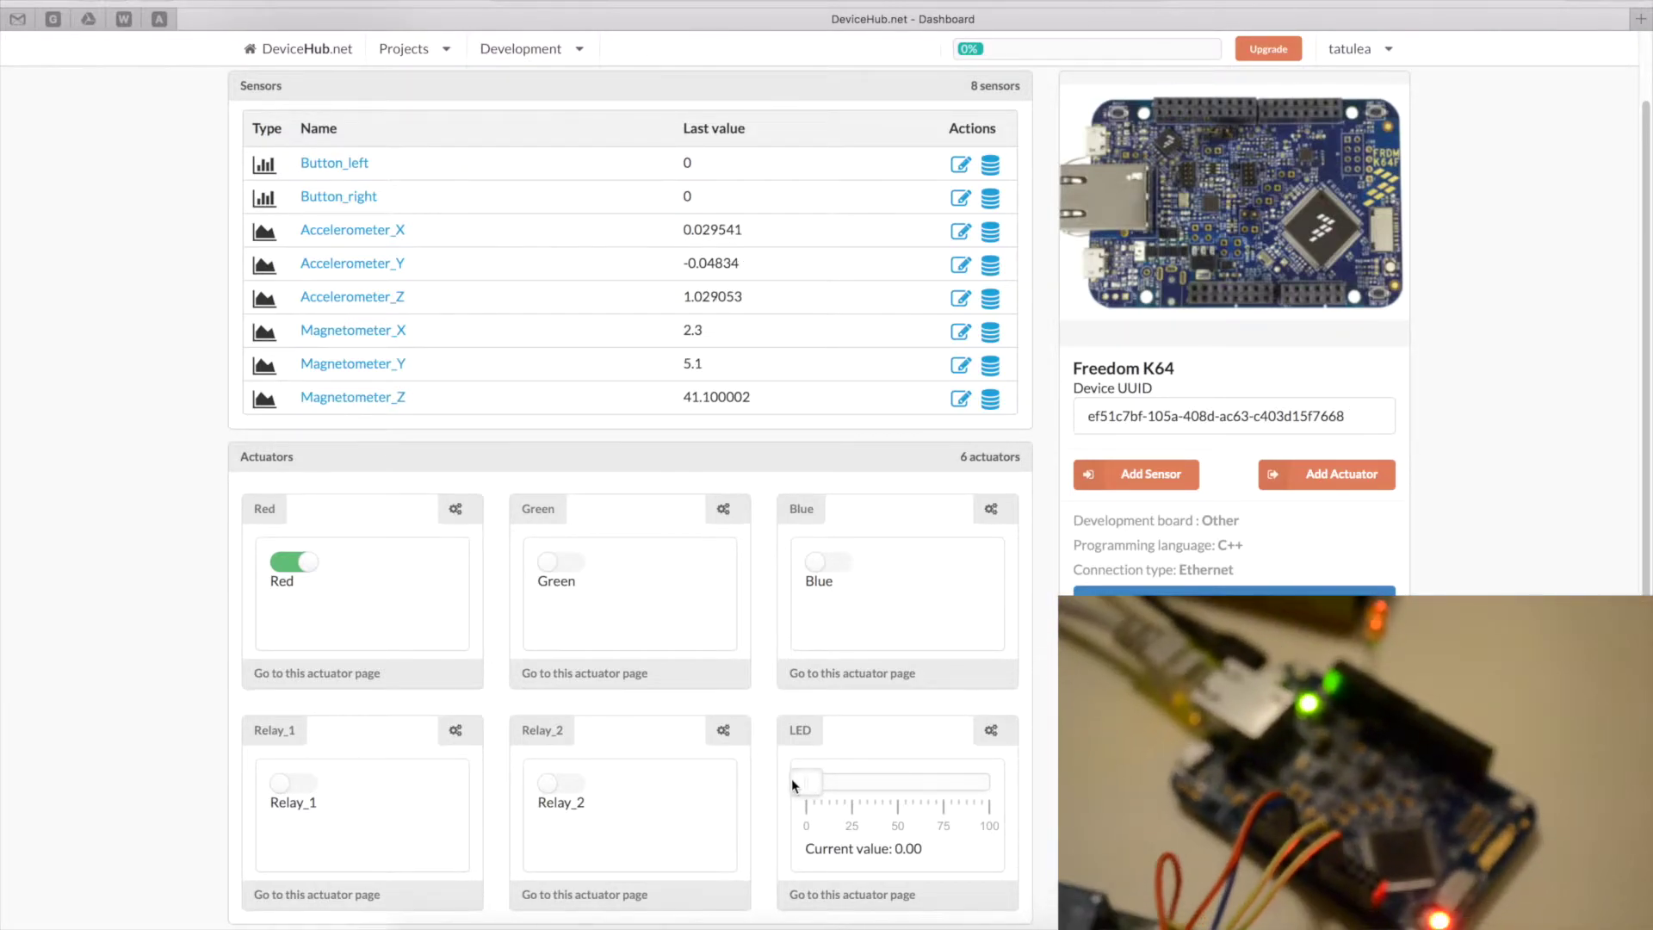